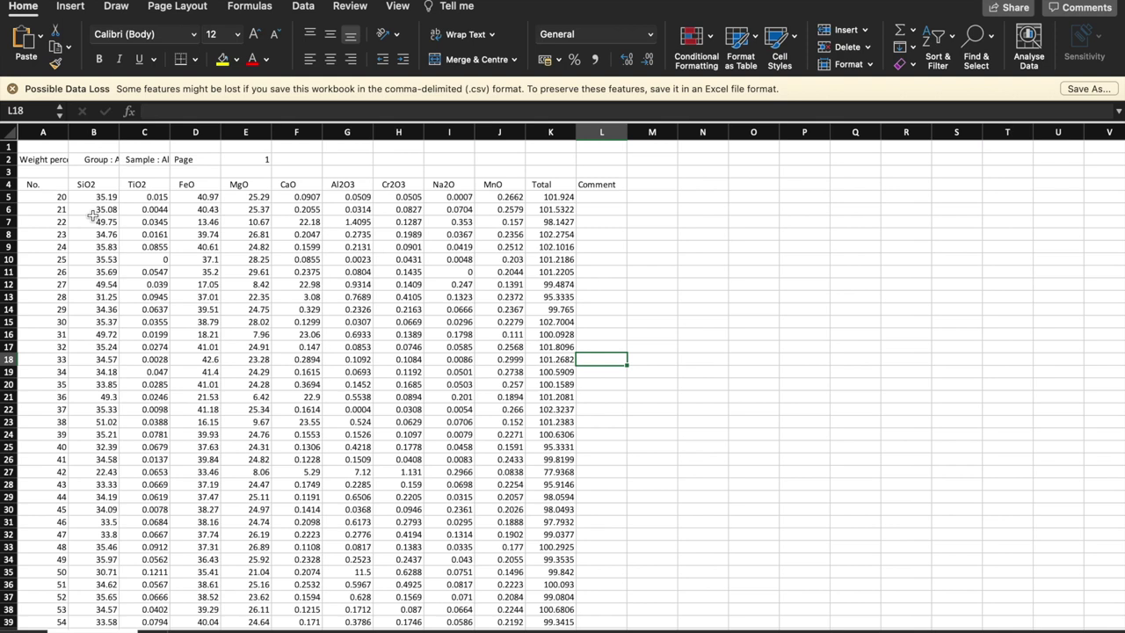
Delete all data rows from row 24 (No. 39) down to the end of the data
drag(53, 183, 558, 180)
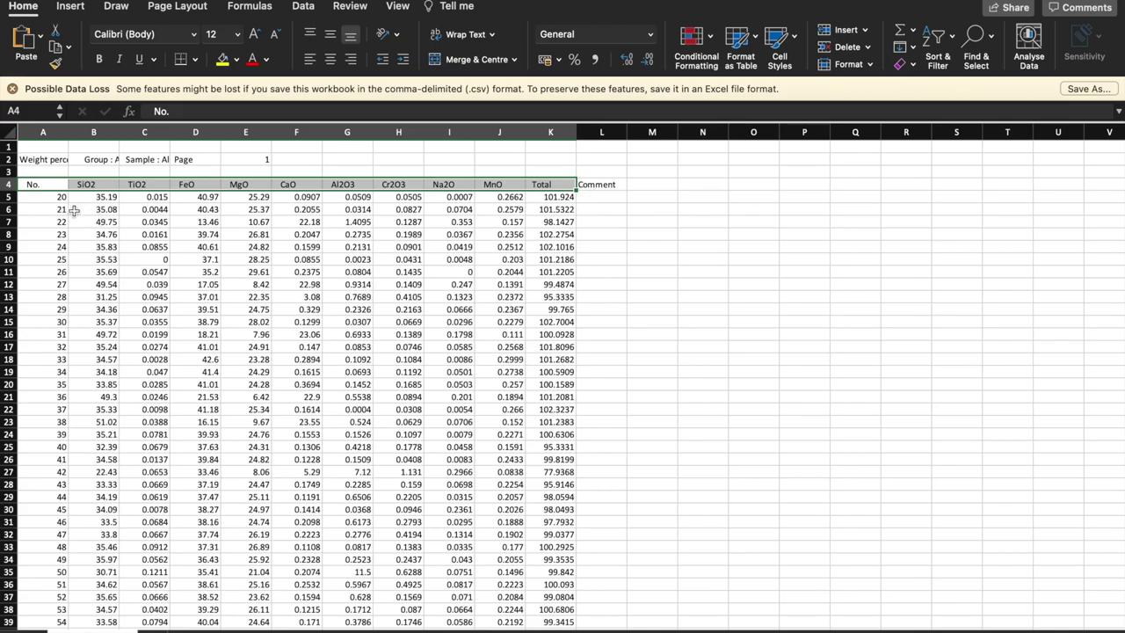
scroll(222, 391, down, 15)
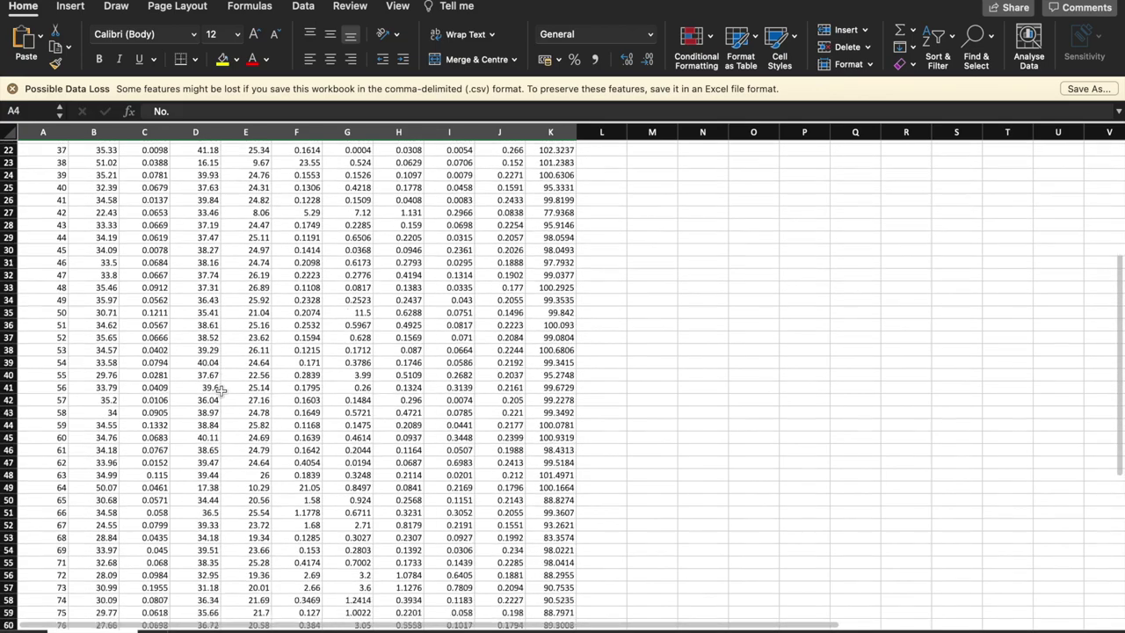
scroll(222, 391, up, 15)
scroll(221, 390, down, 3)
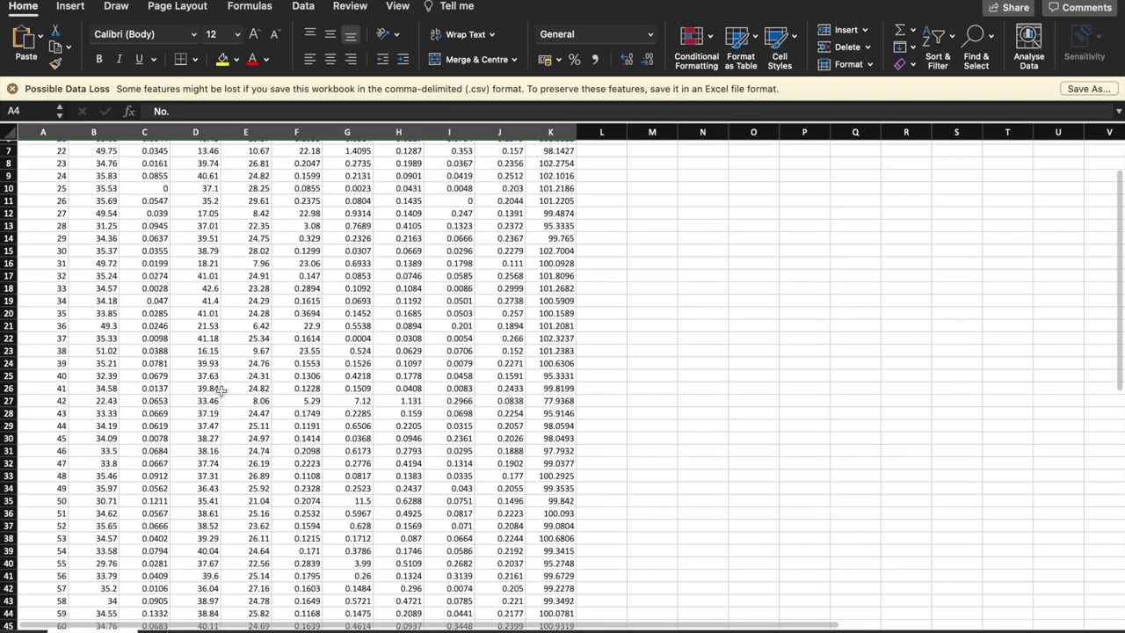
drag(7, 363, 7, 620)
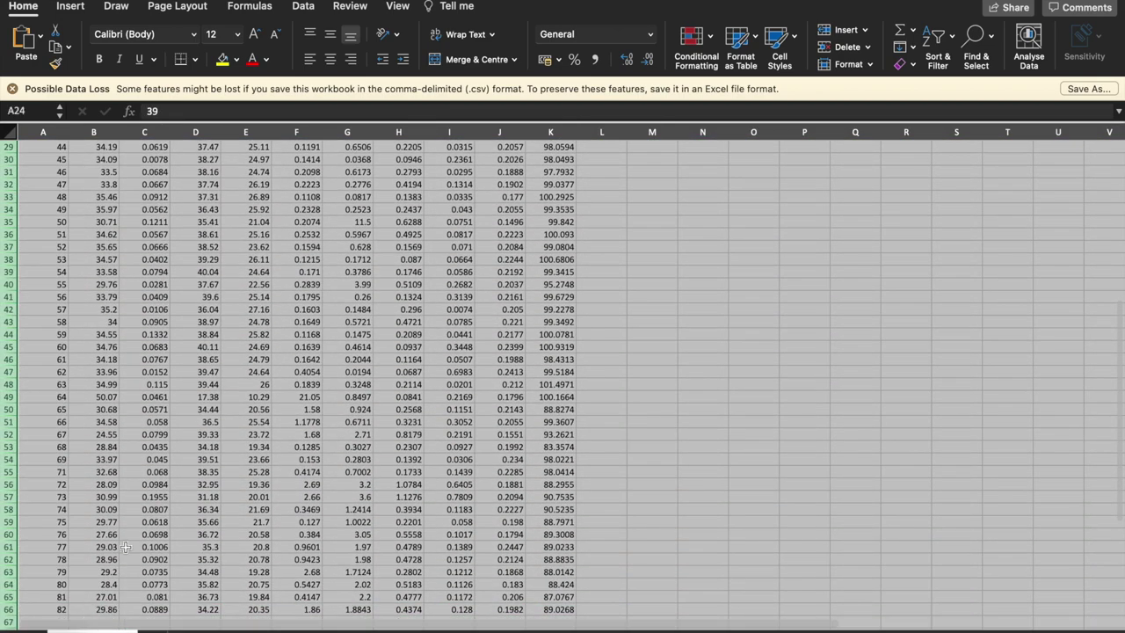
right_click(204, 430)
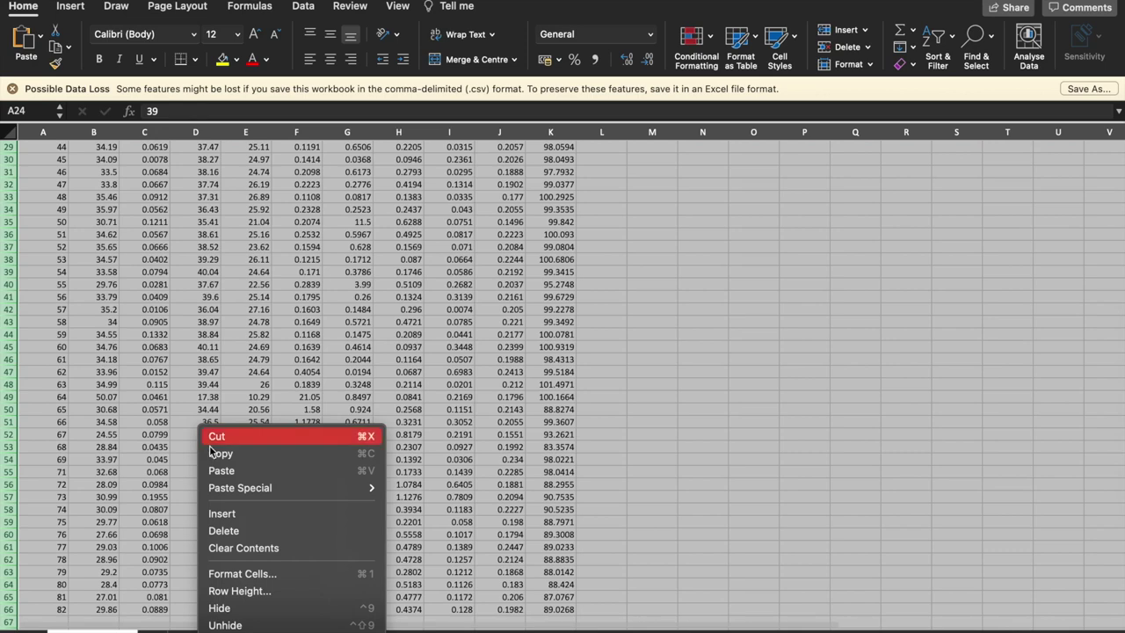
click(223, 530)
Enter Olivin as the comment for the first analysis in cell L5
click(600, 186)
click(596, 201)
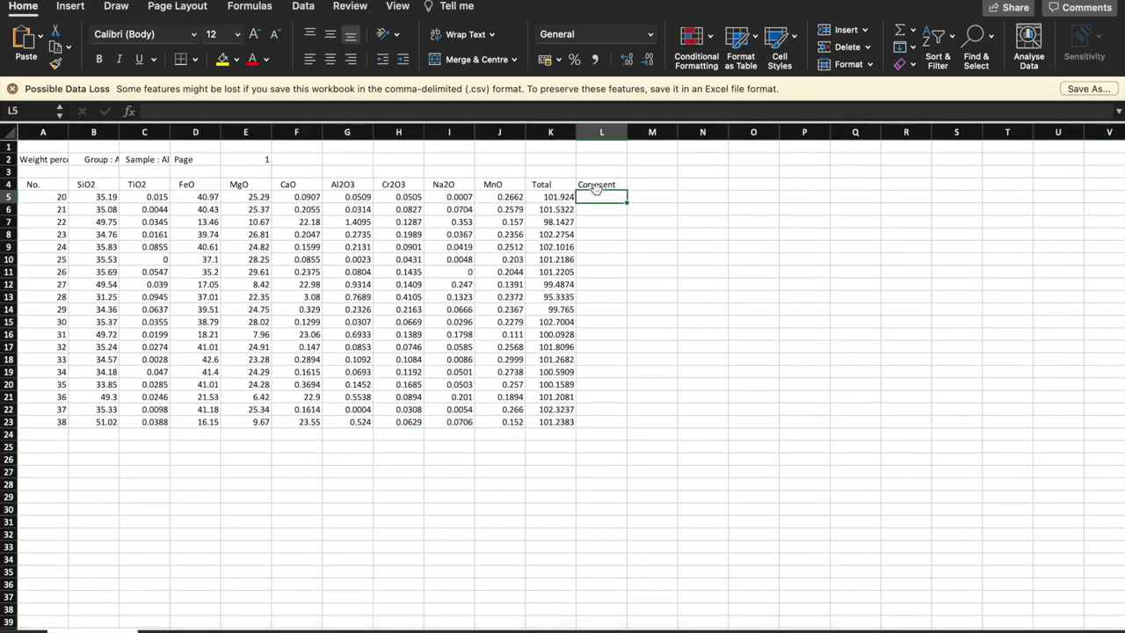
text(Olivin)
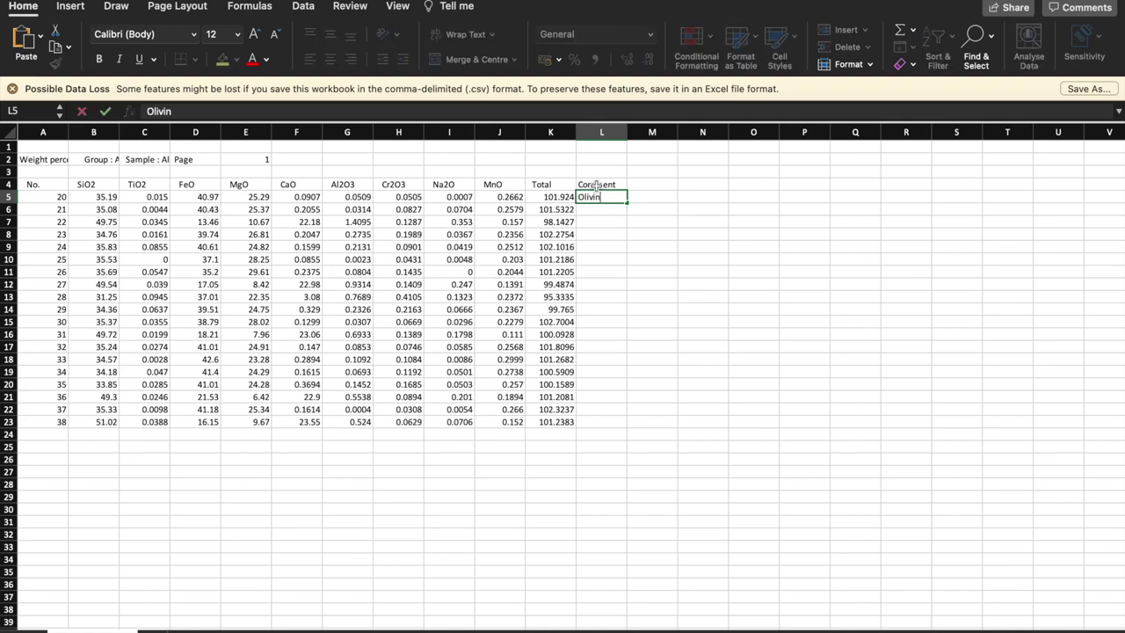
key(Return)
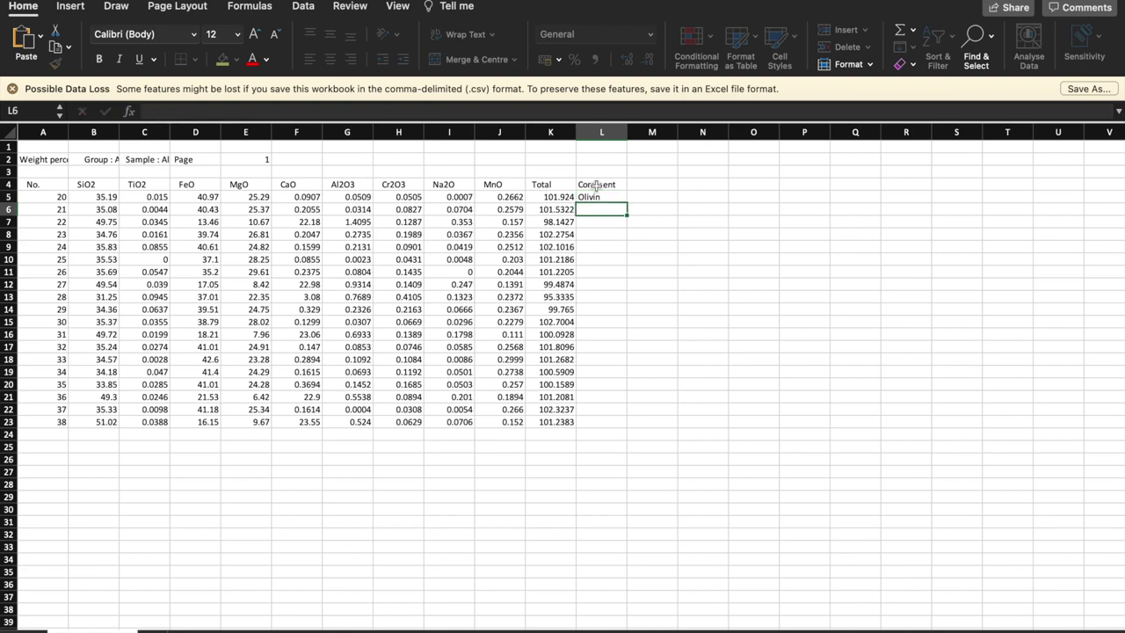
Copy the Olivin comment from L5 into cell L6
key(Up)
key(super+c)
key(Down)
key(Down)
key(Up)
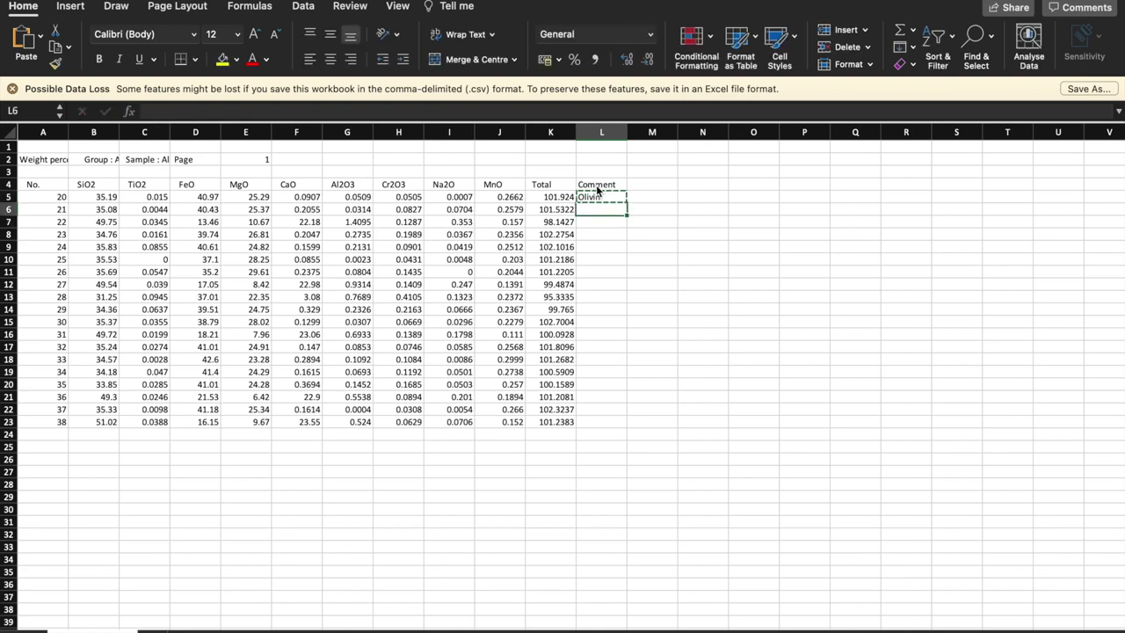
key(super+v)
Paste the Olivin comment into cells L21 and L18
key(Down)
key(Down)
key(Down)
key(Down)
key(Down)
key(Down)
key(Down)
key(Down)
key(Down)
key(Down)
key(Down)
key(Down)
key(Down)
key(Down)
key(Down)
key(Down)
key(Down)
key(Up)
key(Up)
key(super+v)
key(Up)
key(Up)
key(Up)
key(super+v)
key(Up)
key(Up)
key(Up)
key(Up)
key(Up)
key(Up)
key(Up)
key(Up)
key(Up)
key(Up)
key(Up)
key(Up)
key(Up)
key(Up)
key(Up)
key(Up)
key(super+v)
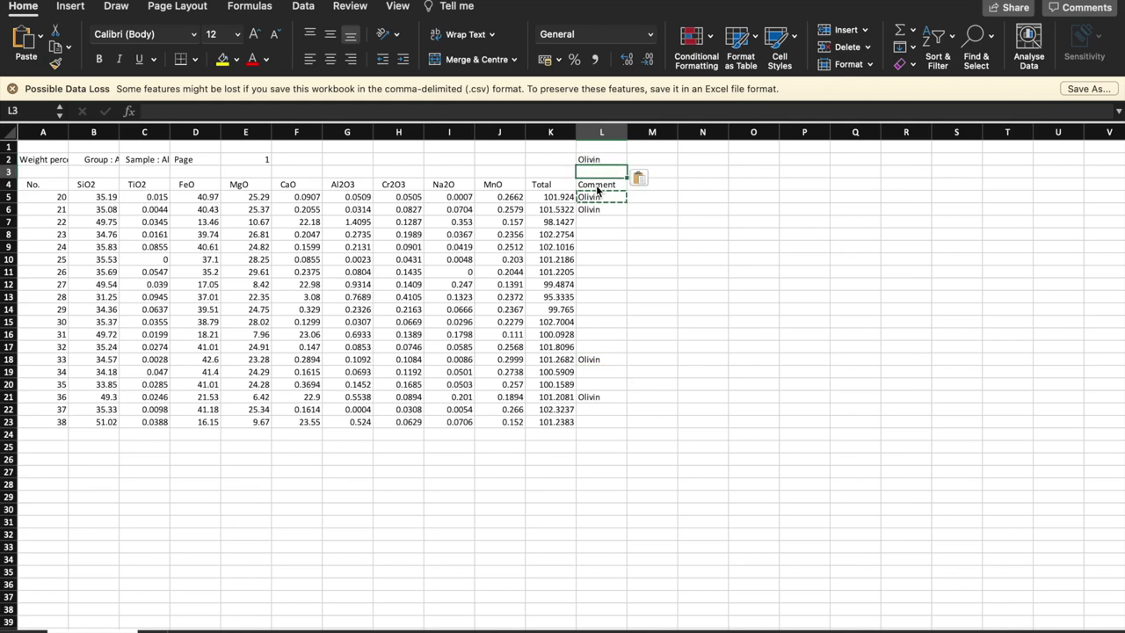
key(super+z)
key(Escape)
Copy the Olivin comment from L6 into cells L8 to L11
click(606, 225)
click(594, 253)
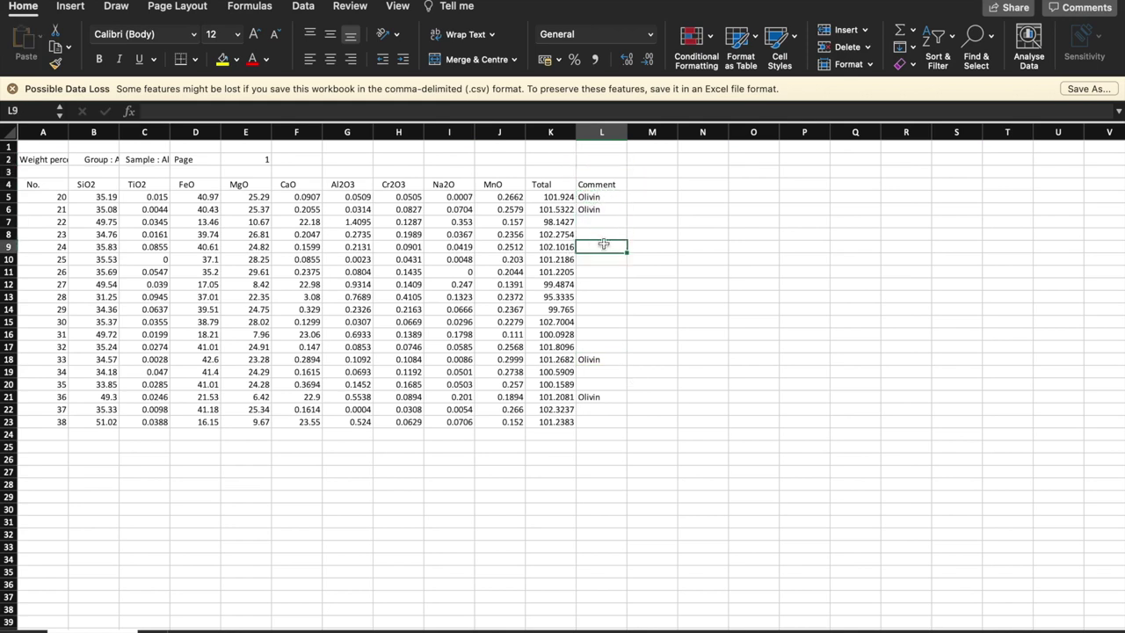
click(602, 257)
click(602, 210)
key(super+c)
click(598, 221)
click(599, 235)
key(shift+Down)
key(shift+Down)
key(shift+Down)
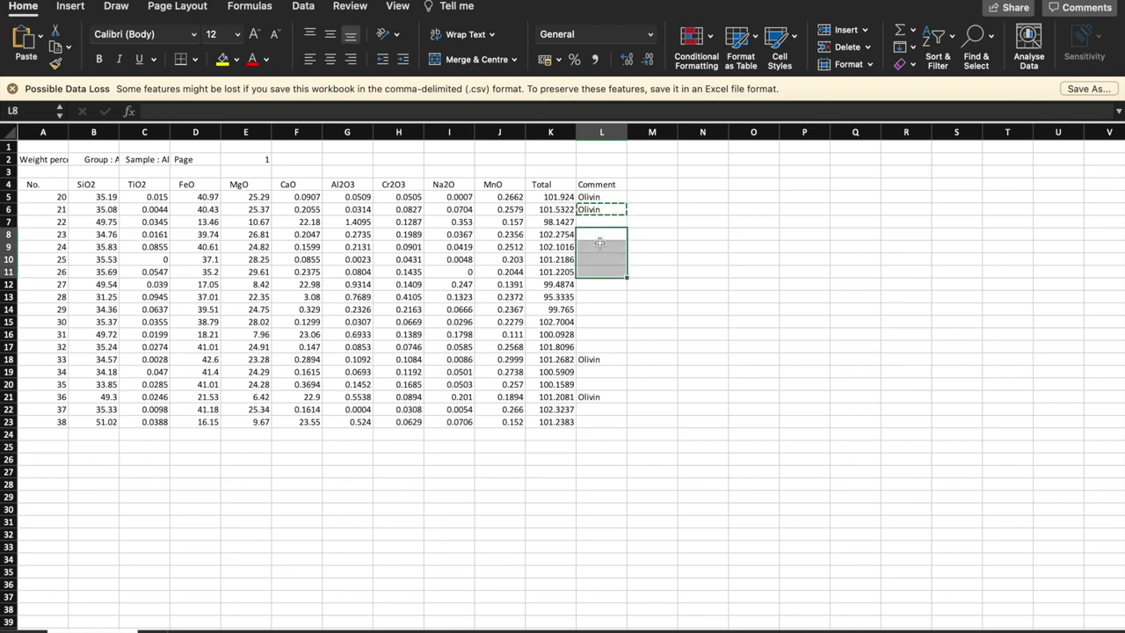
key(super+v)
Paste the Olivin comment into cells L14 and L15
key(Down)
key(Down)
key(Down)
key(Down)
key(Down)
key(Down)
key(Down)
key(Down)
key(Down)
key(Down)
key(Down)
key(Down)
key(Down)
key(Down)
key(Down)
key(Down)
key(Down)
key(Down)
key(Up)
key(Up)
key(Up)
key(Up)
key(Up)
key(Up)
key(Up)
key(Up)
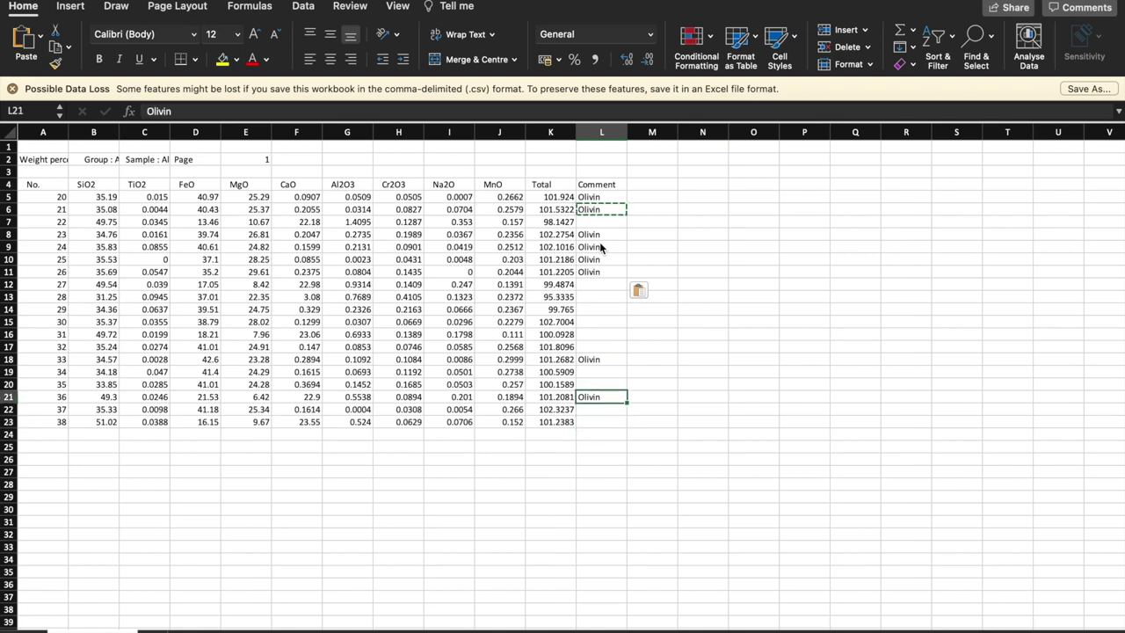
key(Up)
key(Up)
key(Up)
key(shift+Up)
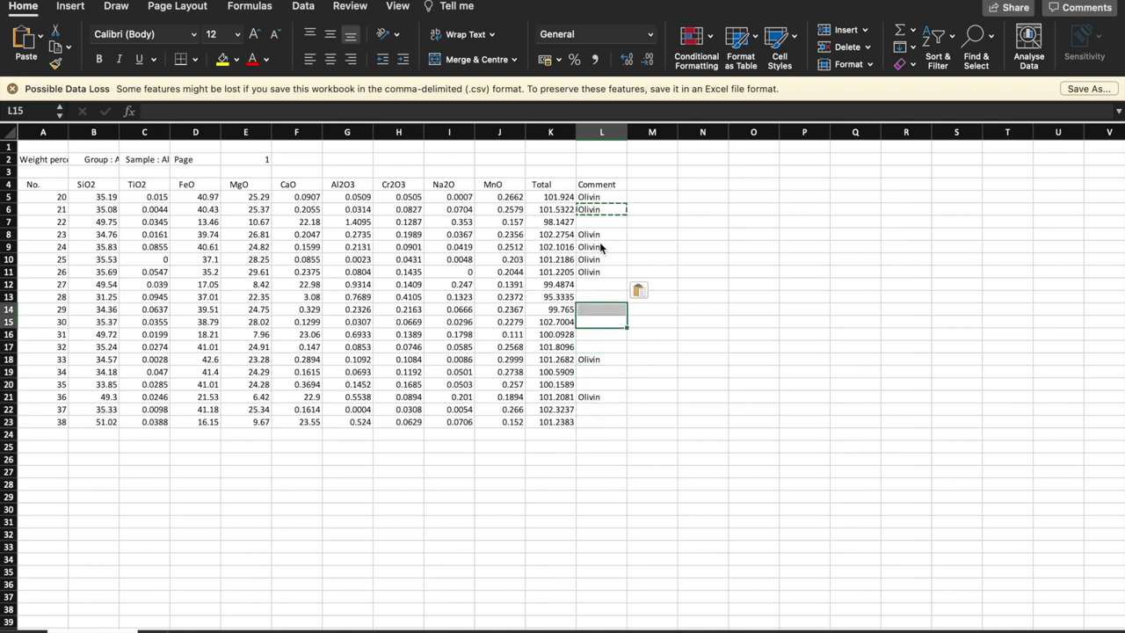
key(super+v)
Enter Pyroxen as the comment in cell L12
click(598, 285)
text(P)
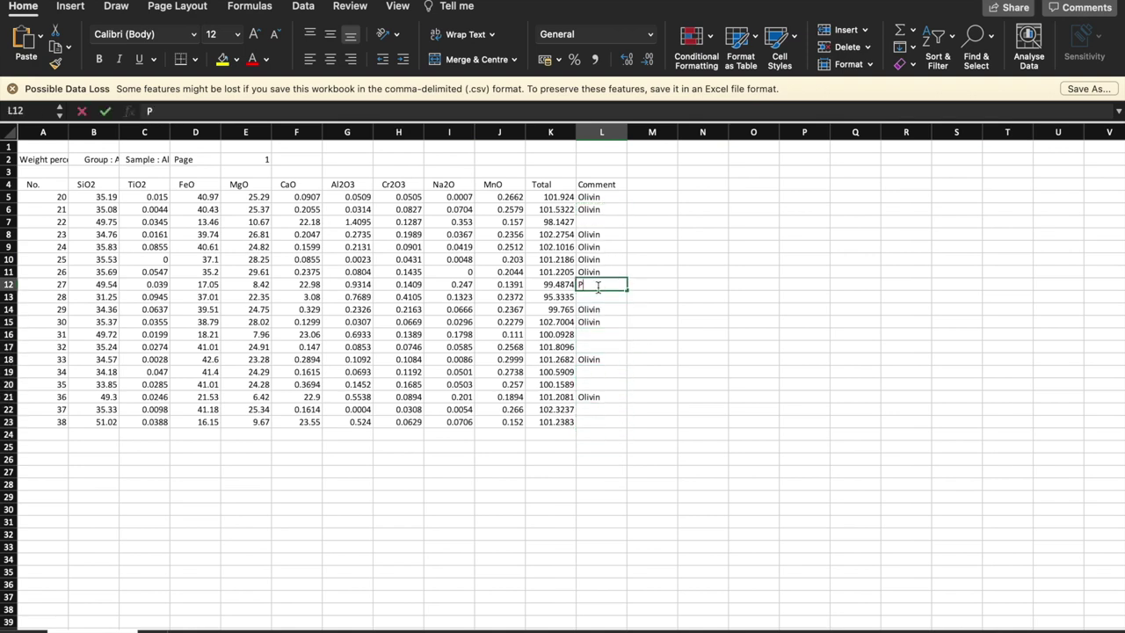
text(yroxe)
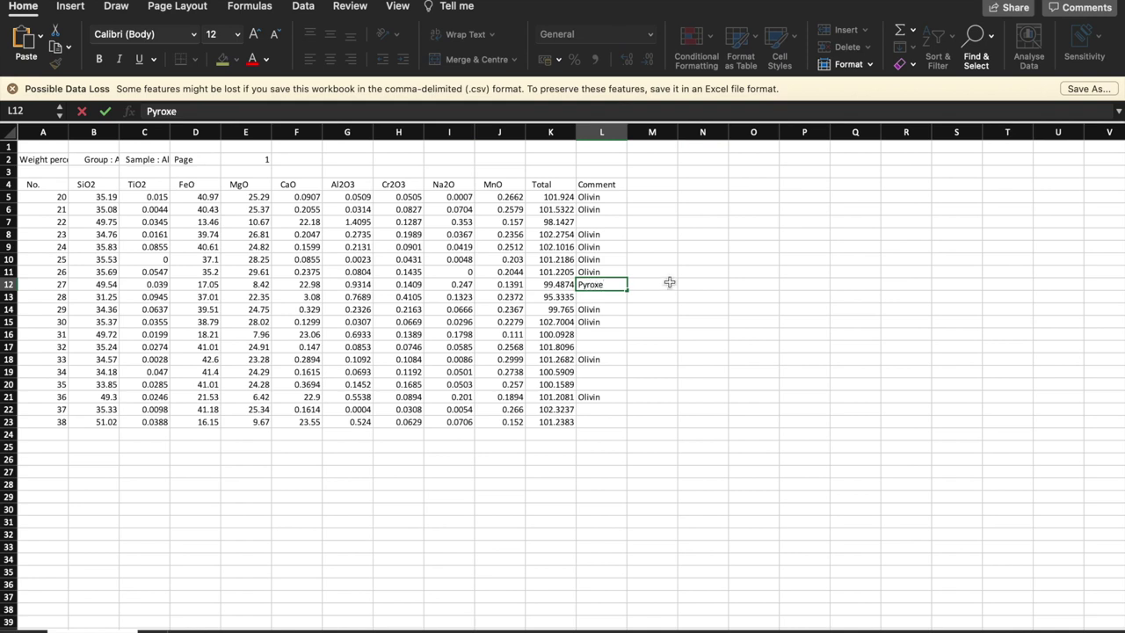
text(n)
key(Return)
Copy the Pyroxen comment from L12 into cells L13 and L16
key(Up)
key(shift+Down)
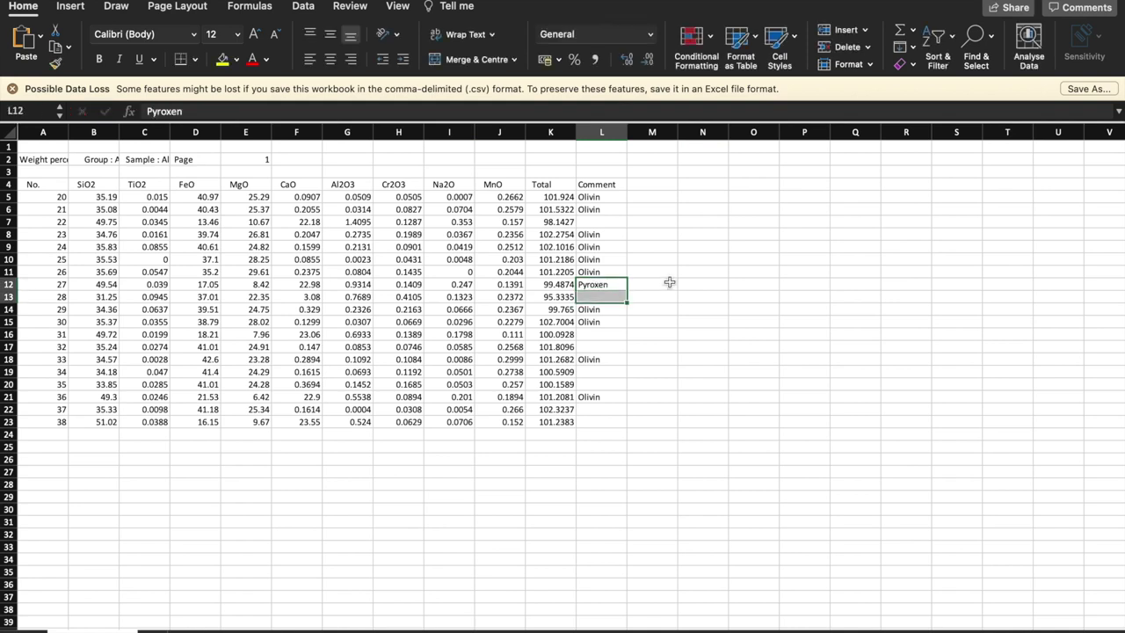
key(super+c)
key(Down)
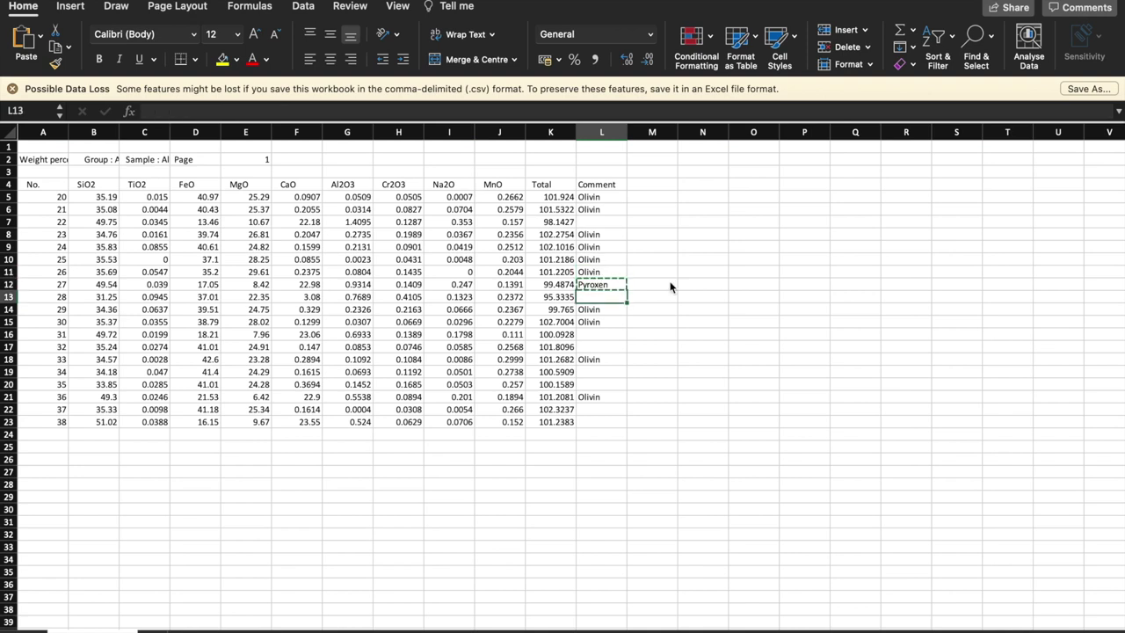
key(super+v)
key(Down)
key(Down)
key(Down)
key(super+v)
Paste the Pyroxen comment into cells L17 to L20, overwriting the Olivin entry in L18
key(Down)
key(Down)
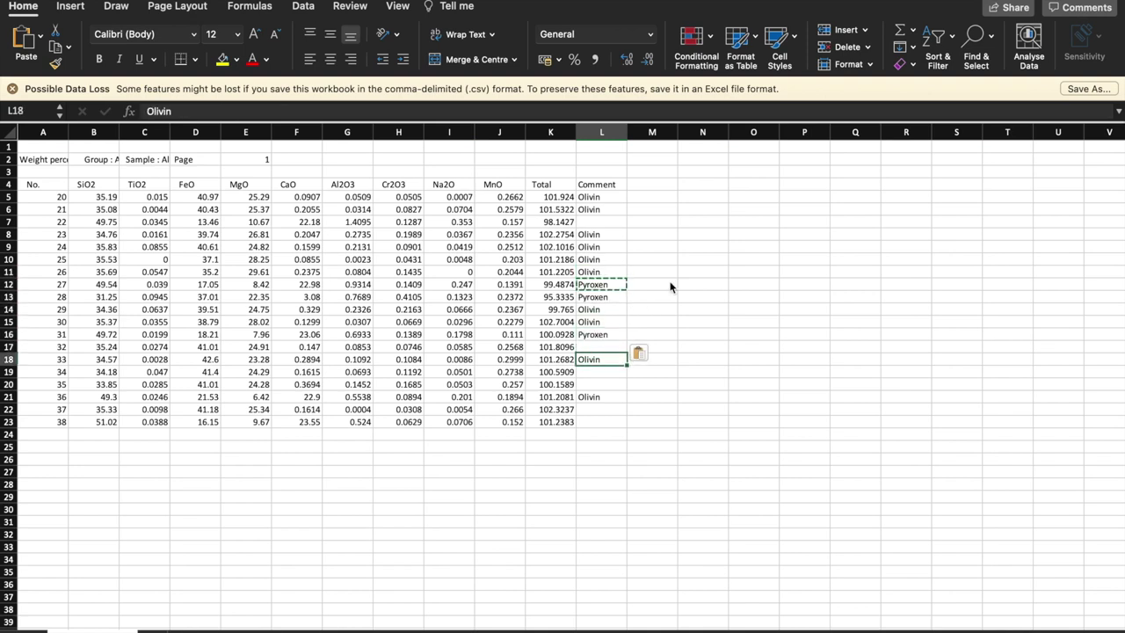
key(super+v)
key(Up)
key(super+v)
key(Down)
key(Down)
key(Down)
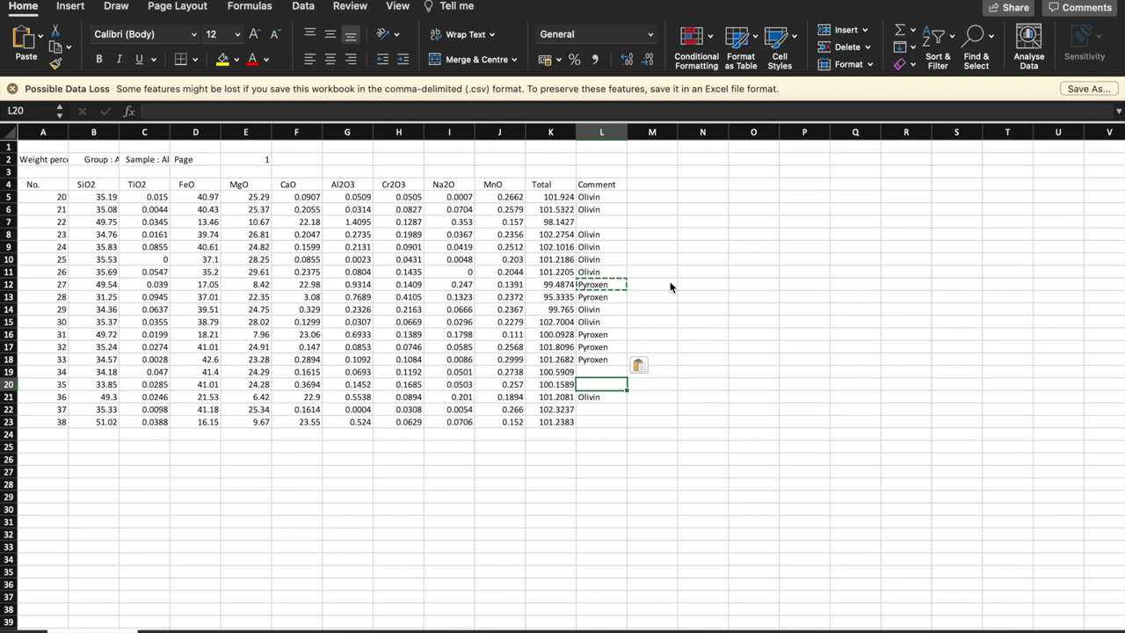
key(super+v)
key(Up)
key(super+v)
Enter Feldspat as the comment in cell L22
key(Down)
key(Down)
key(Down)
text(Feldsp)
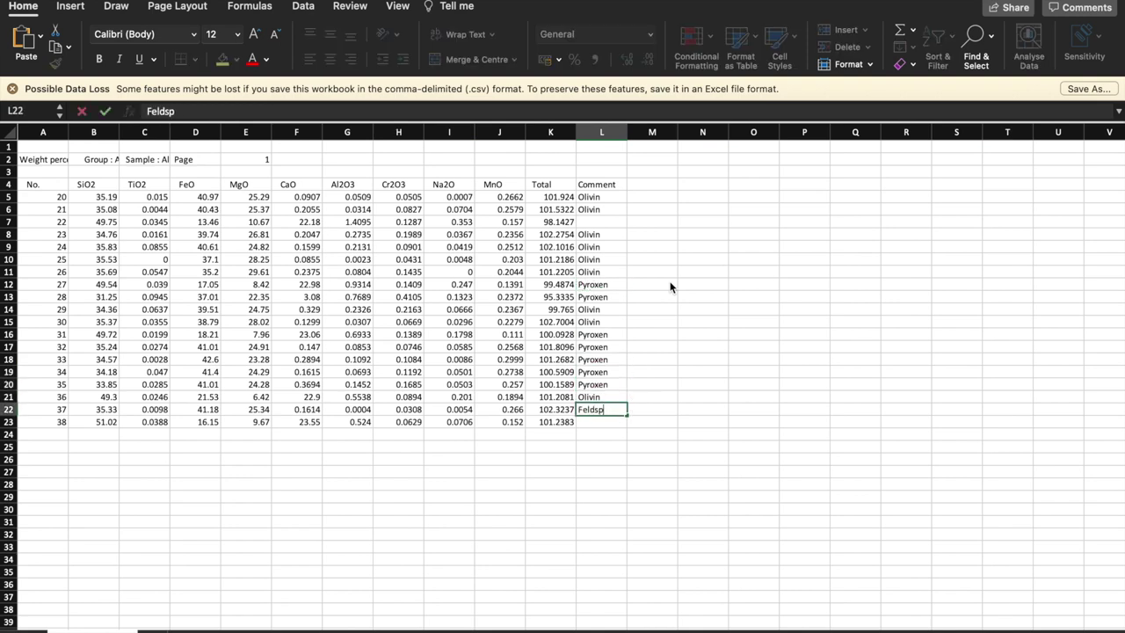
text(at)
key(Return)
Copy the Feldspat comment from L22 into cells L23 and L7
key(Up)
key(super+c)
key(Down)
key(super+v)
click(602, 222)
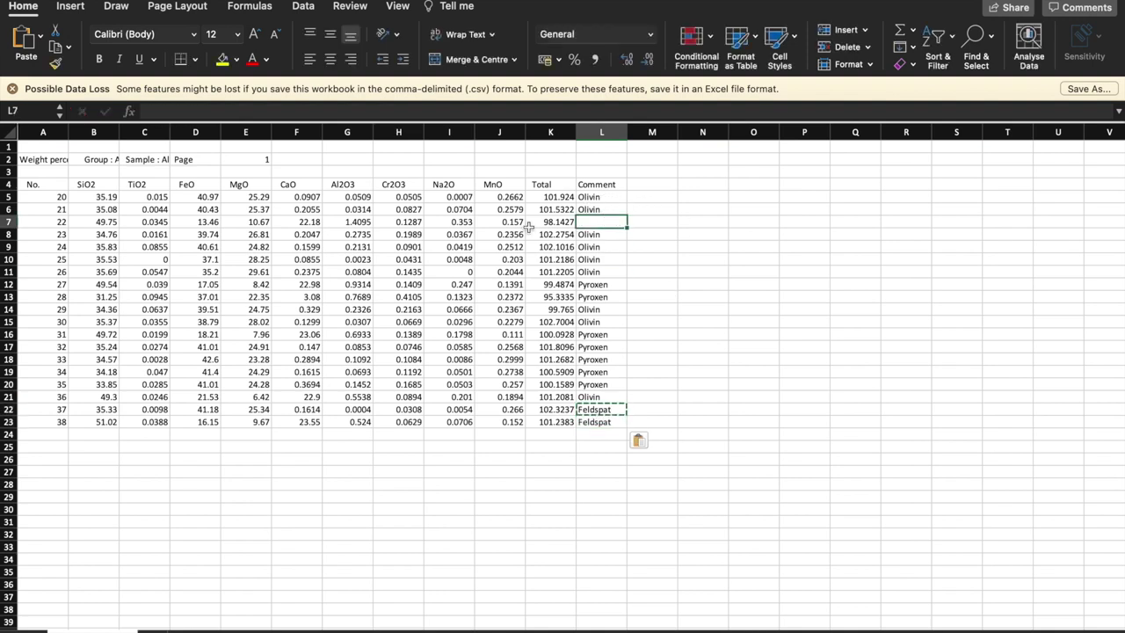
key(super+v)
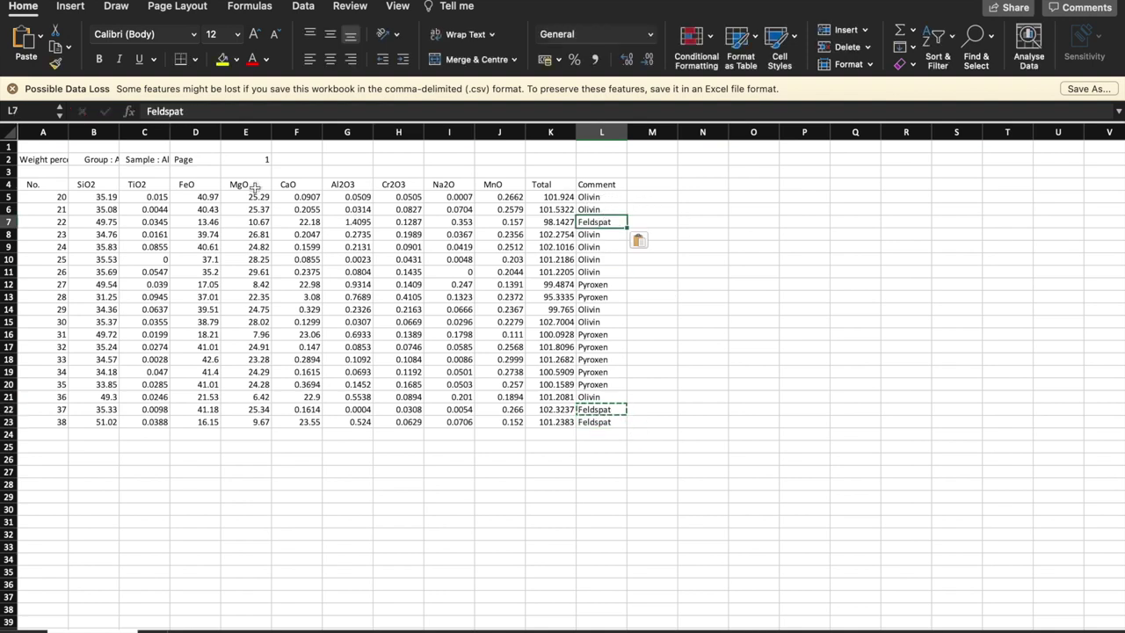
Clear the contents of column A with the analysis numbers and of row 2 with the group and sample information
click(42, 183)
key(super+shift+Right)
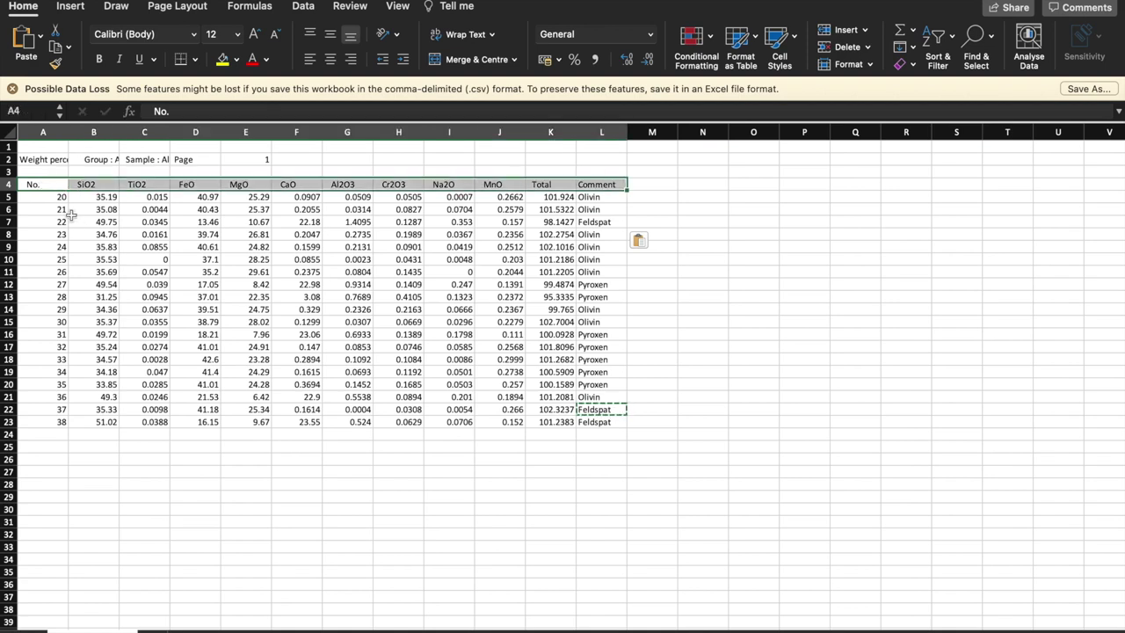
key(Down)
key(Down)
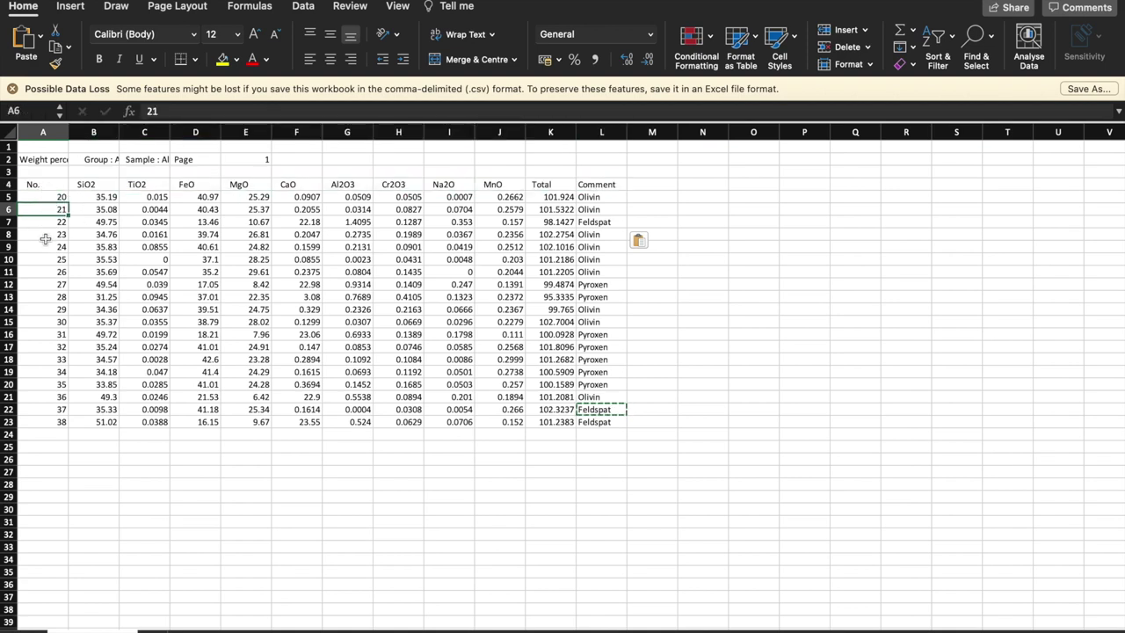
click(43, 131)
key(Delete)
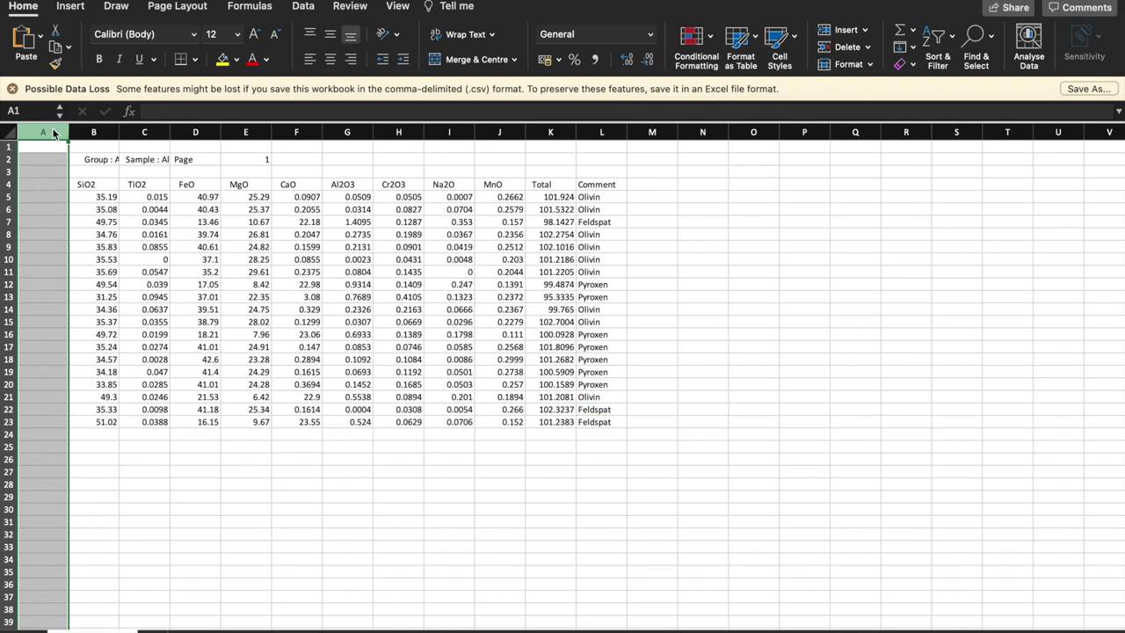
click(9, 159)
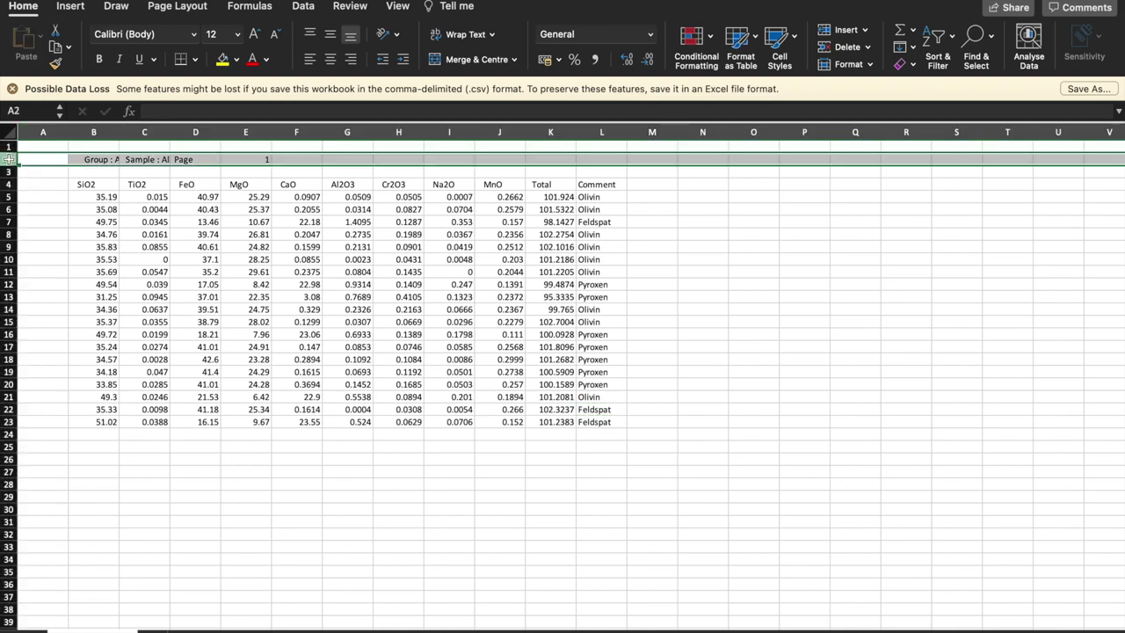
key(Delete)
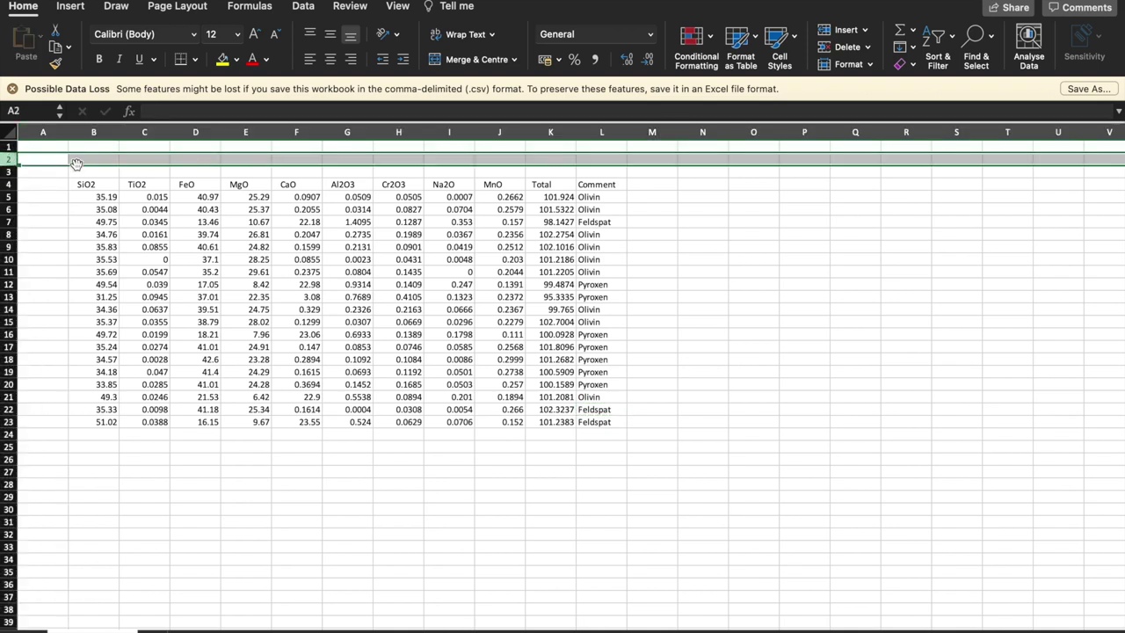
Copy the table B4:L23 and paste it transposed starting at cell B26
drag(91, 184, 592, 423)
key(super+c)
click(91, 459)
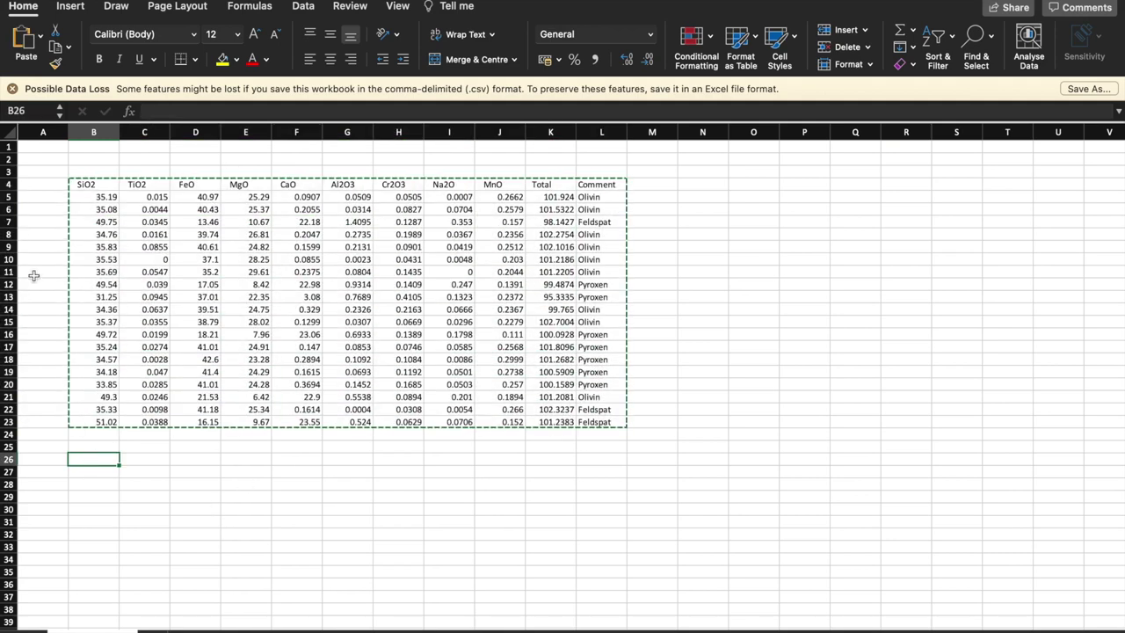
click(39, 36)
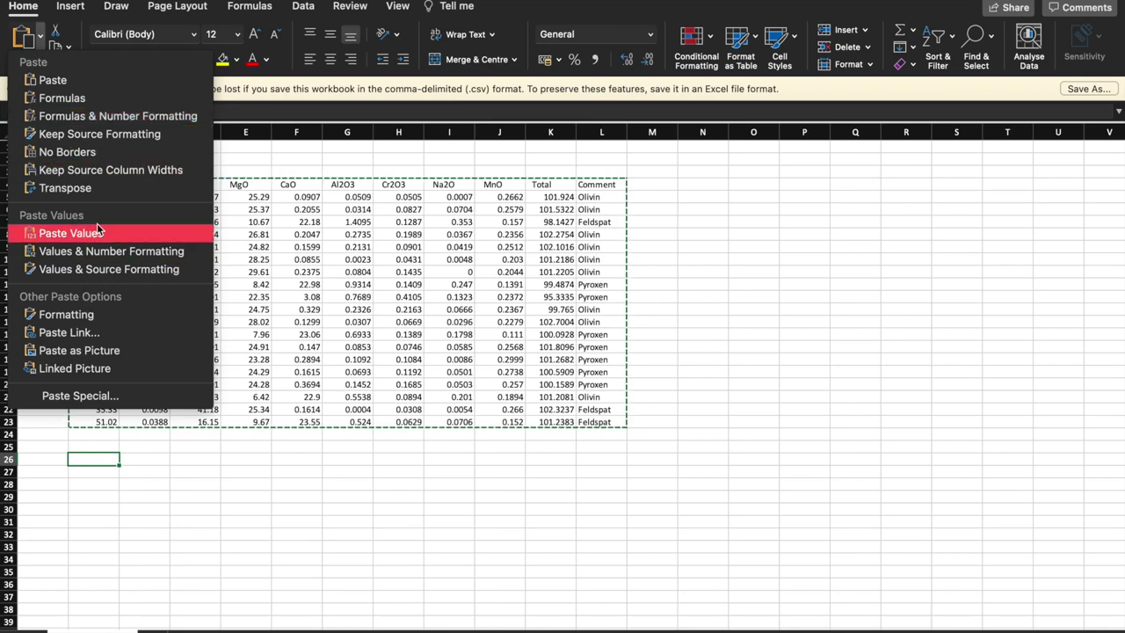
click(65, 187)
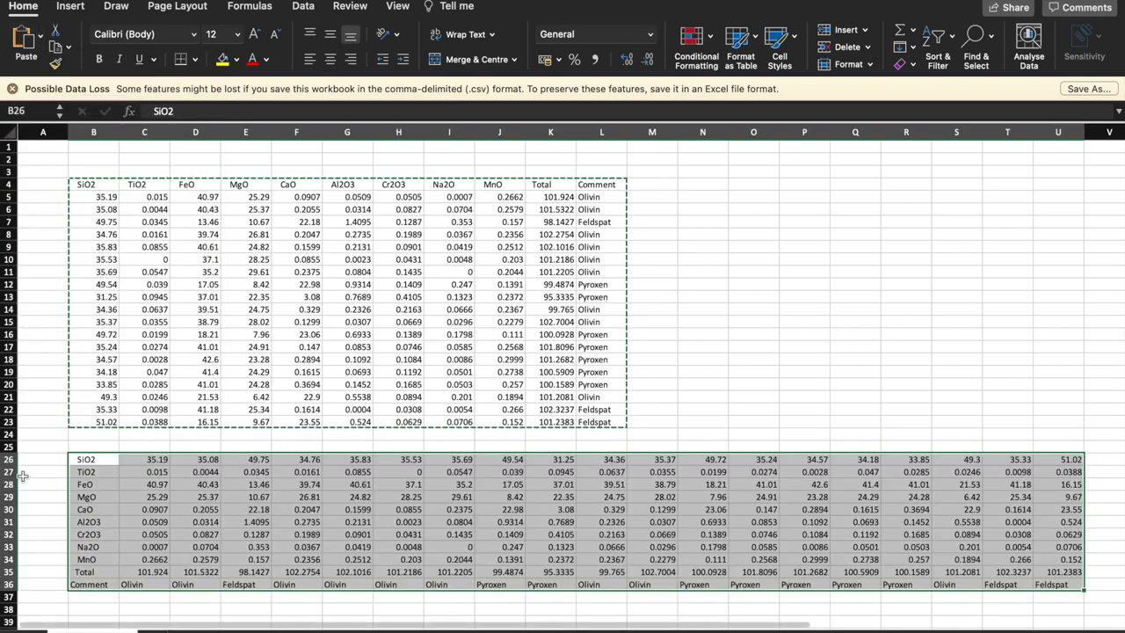
Delete rows 1 to 23 containing the original table, leaving only the transposed data
drag(11, 422, 11, 147)
right_click(159, 221)
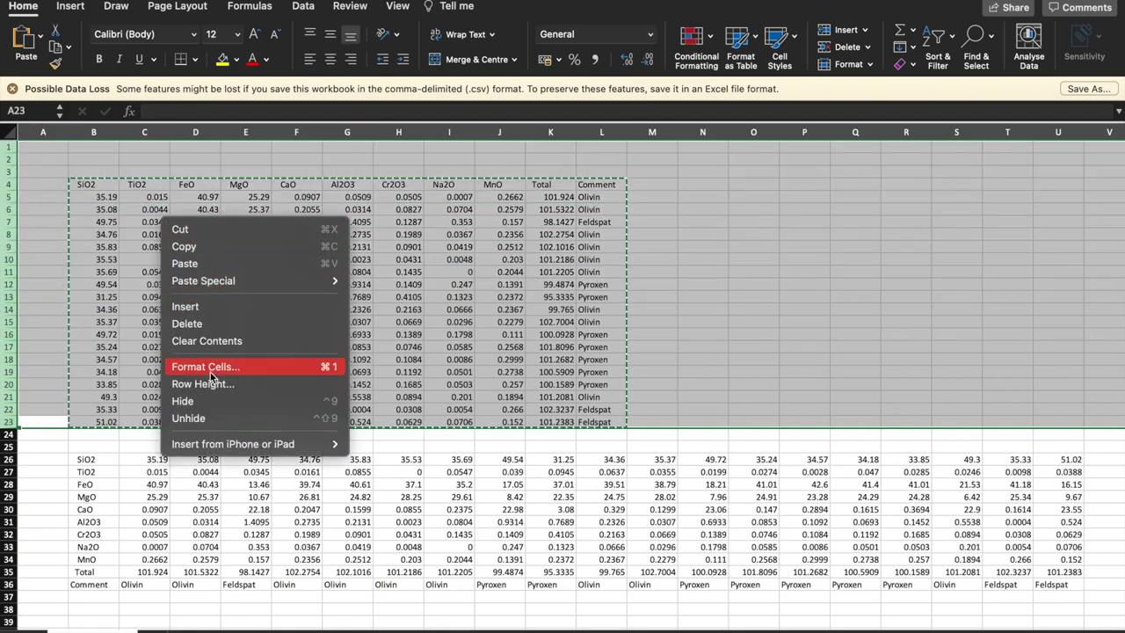
click(209, 322)
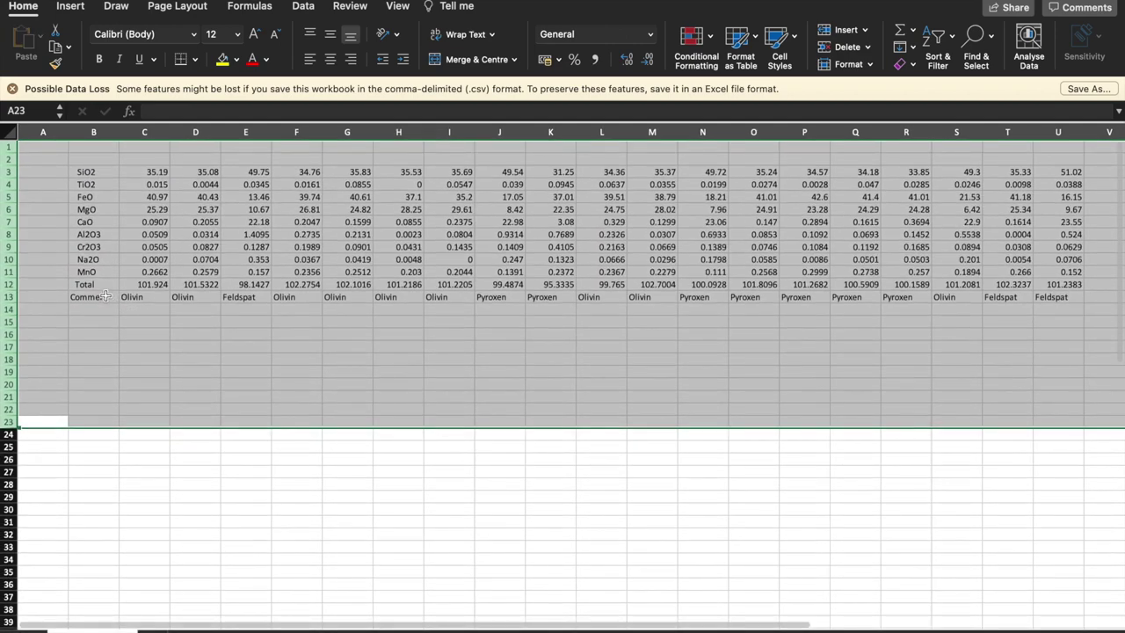
click(105, 296)
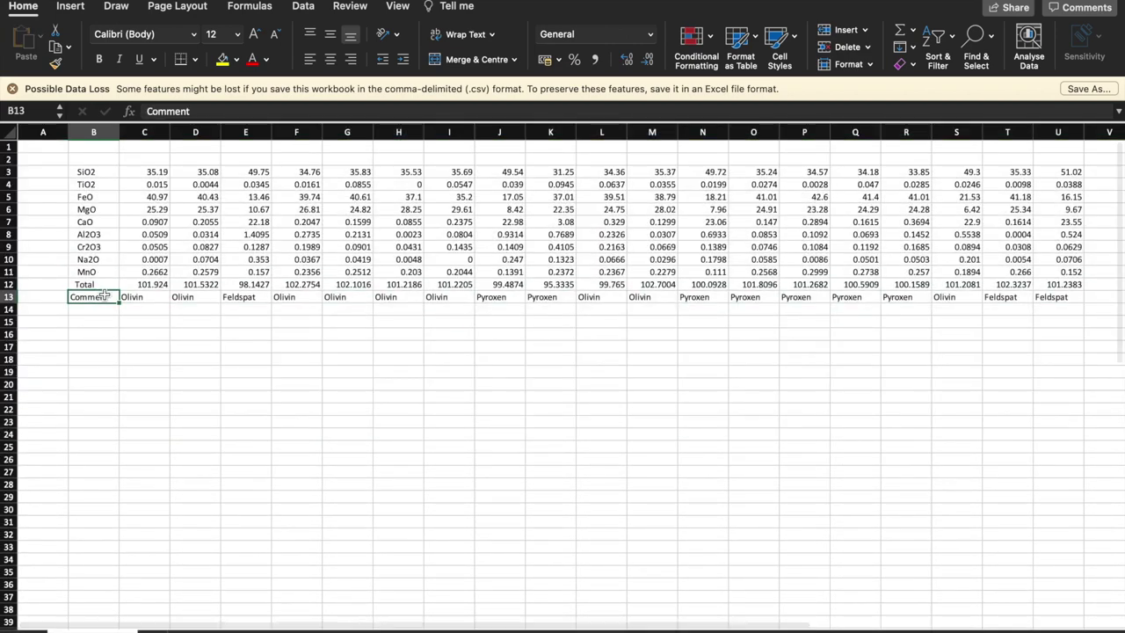
Move the Comment row with the mineral names from row 13 to row 2, directly above the SiO2 row
key(shift+super+Right)
key(super+c)
key(Up)
key(Up)
key(Up)
key(Up)
key(Up)
key(Up)
key(Up)
key(Up)
key(Up)
key(Up)
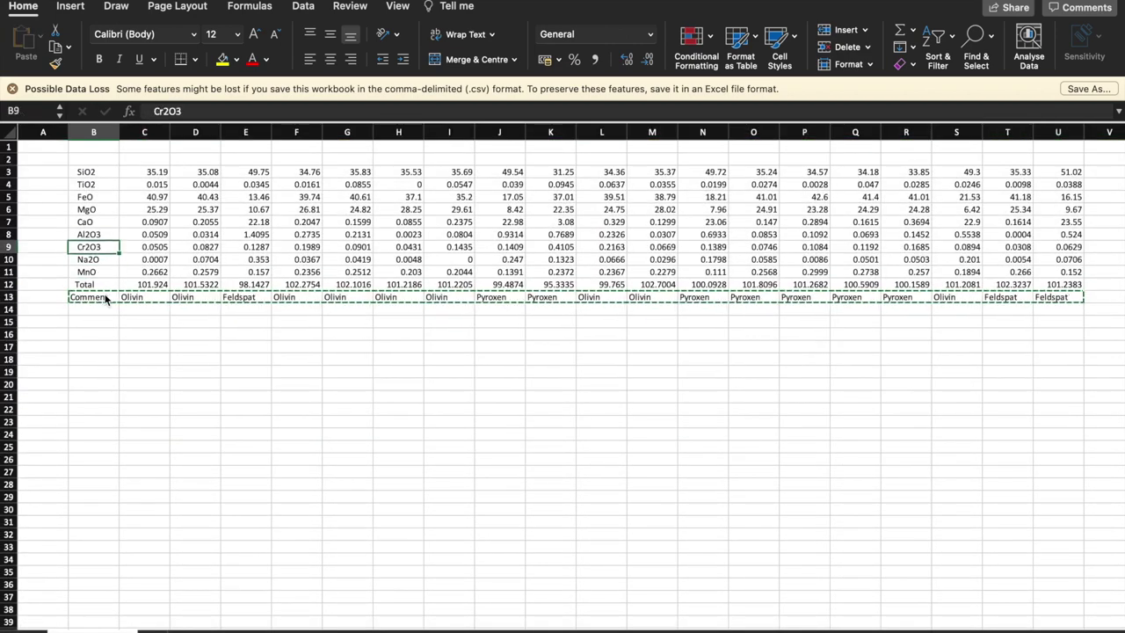
key(Up)
key(super+v)
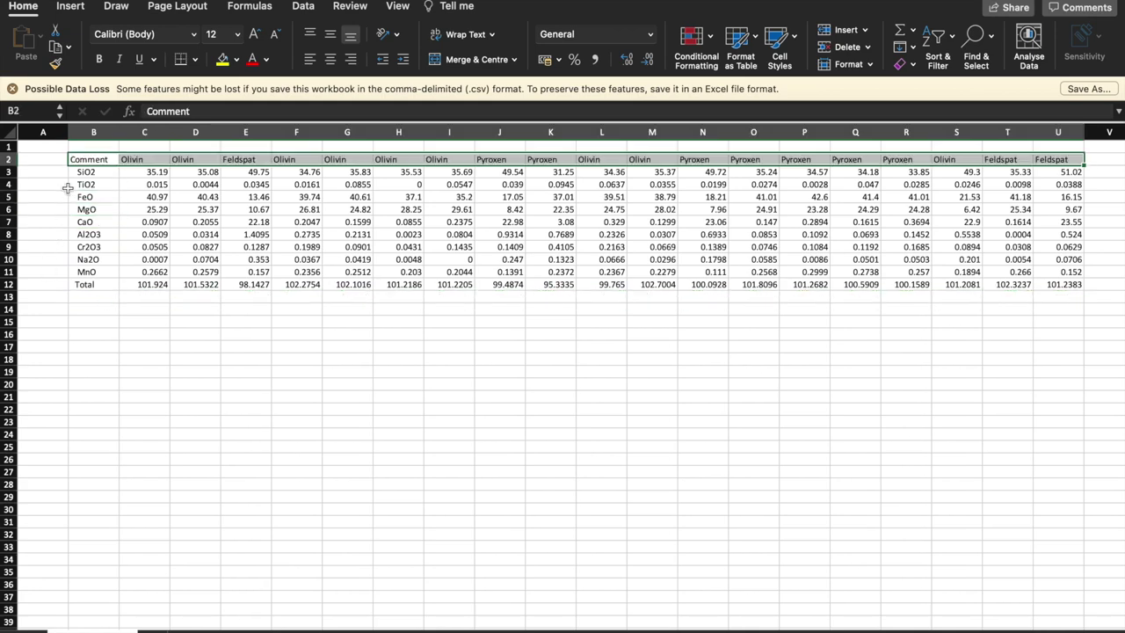
Insert two blank rows above the table at row 1
right_click(11, 147)
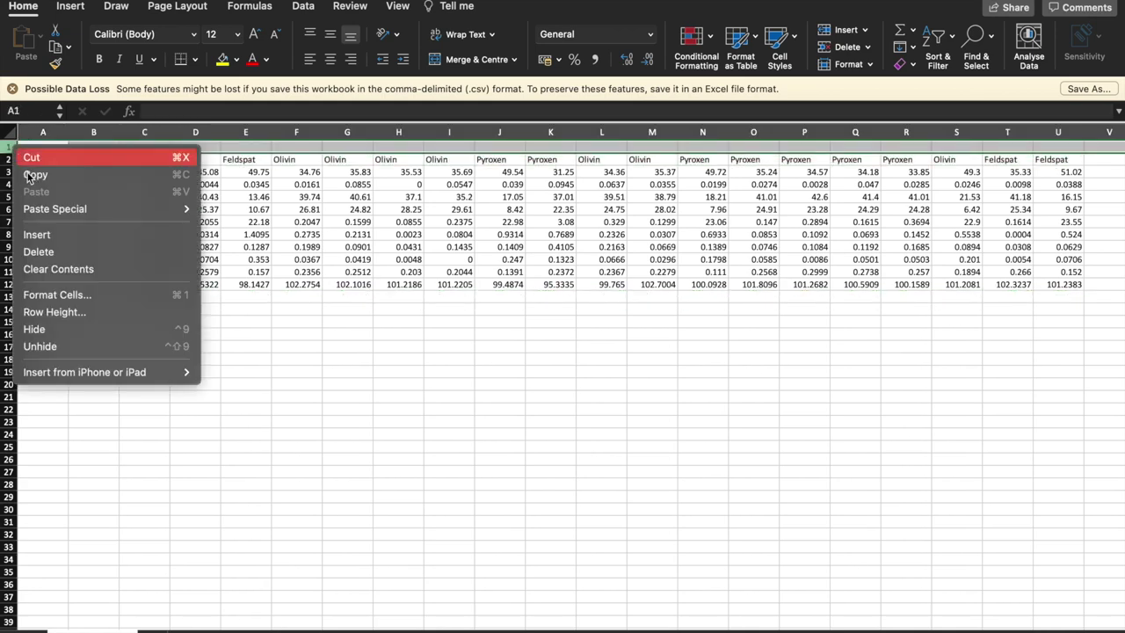
click(44, 225)
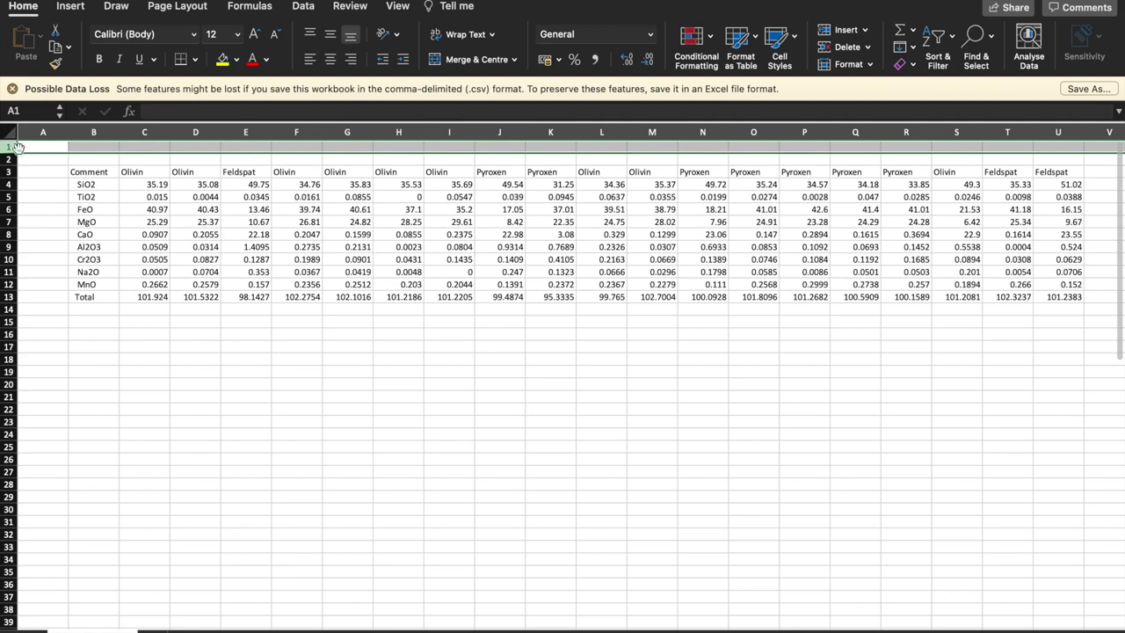
right_click(18, 147)
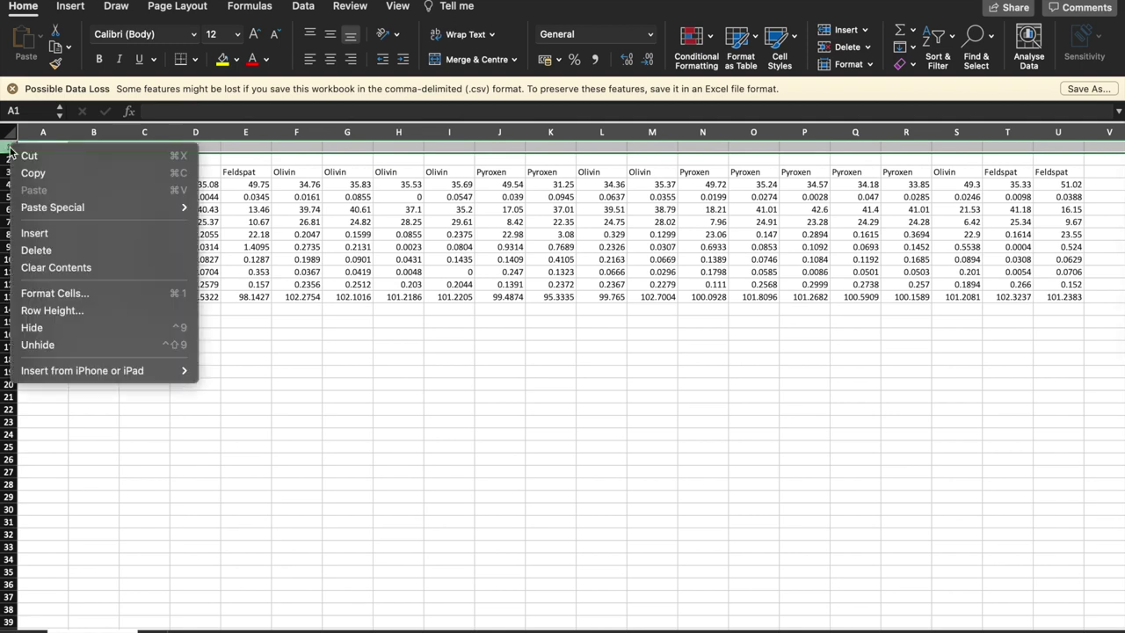
click(36, 236)
click(154, 246)
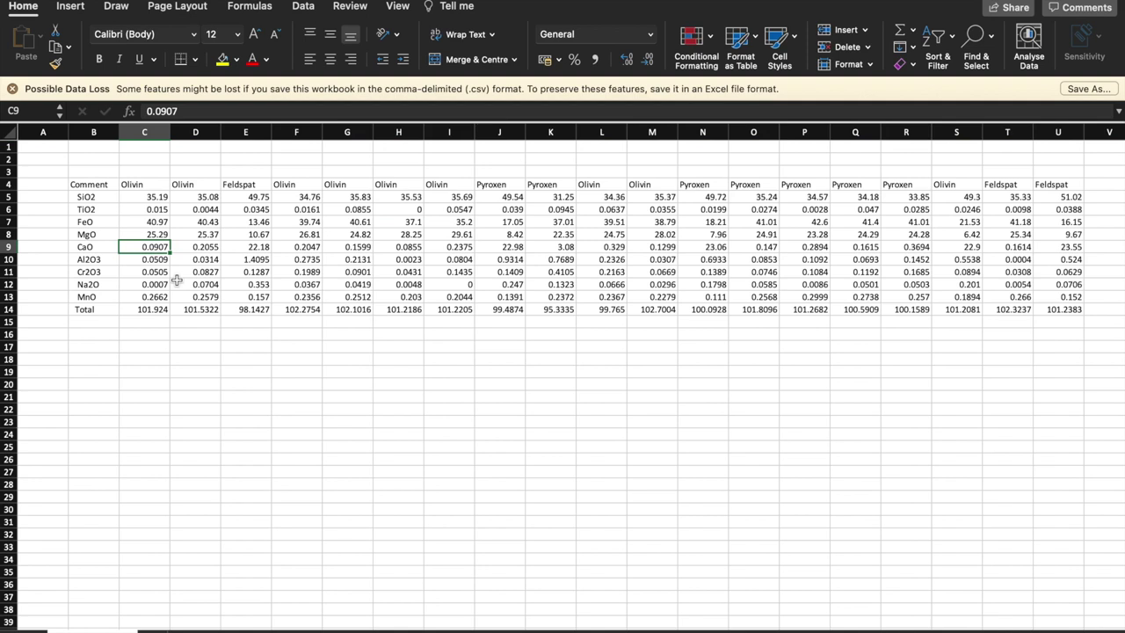
Format all analysis values in C5:U14 to show two decimal places
click(156, 197)
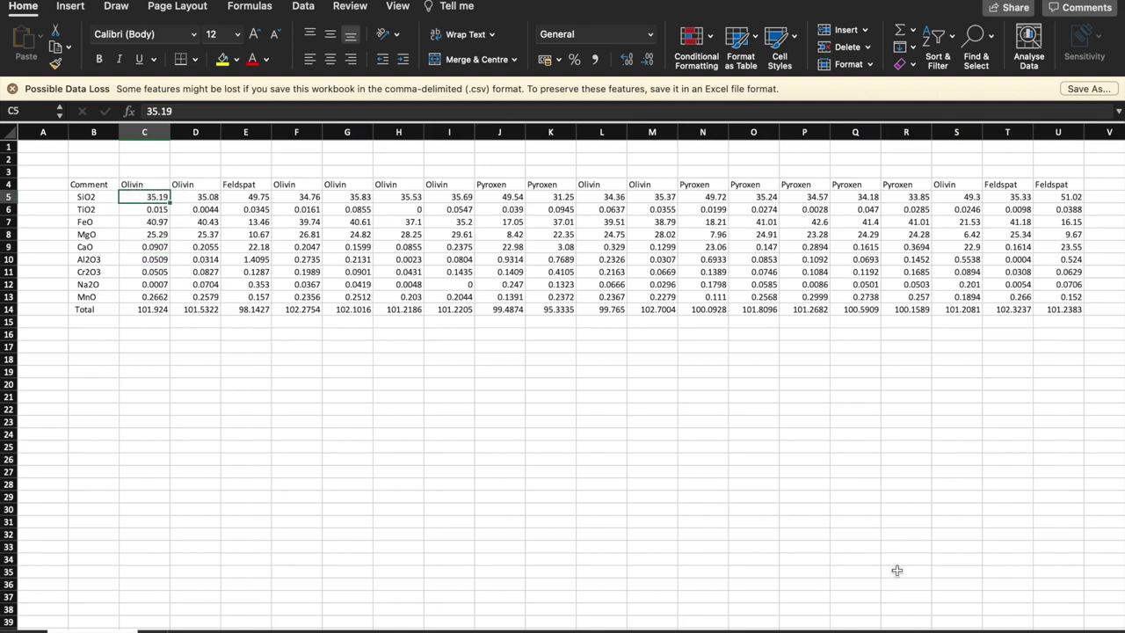
scroll(531, 353, up, 3)
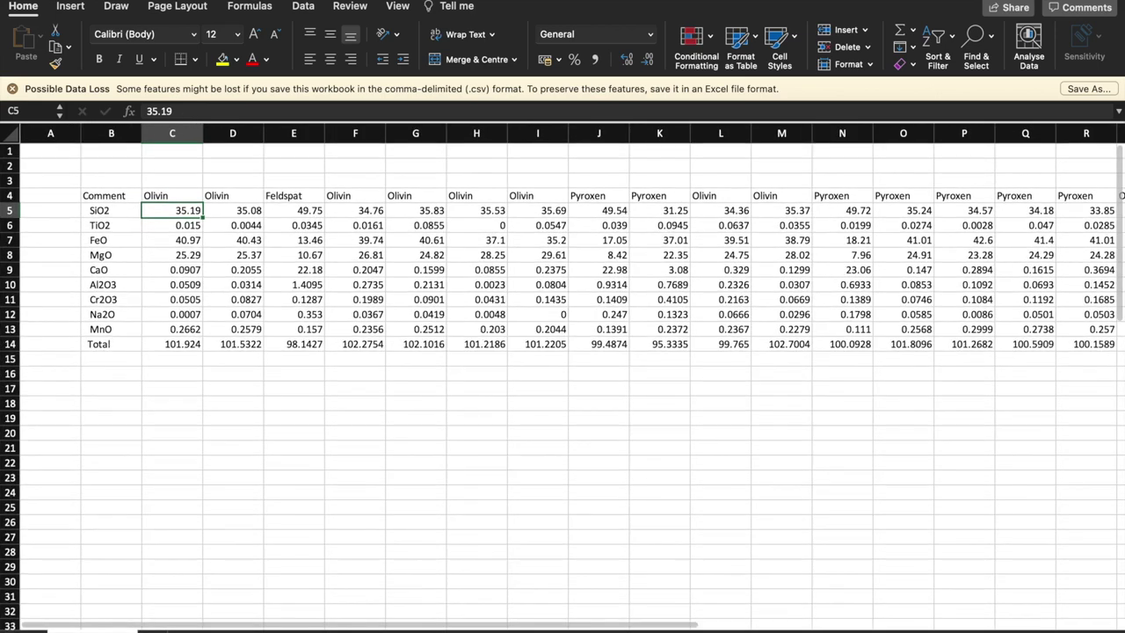
click(211, 218)
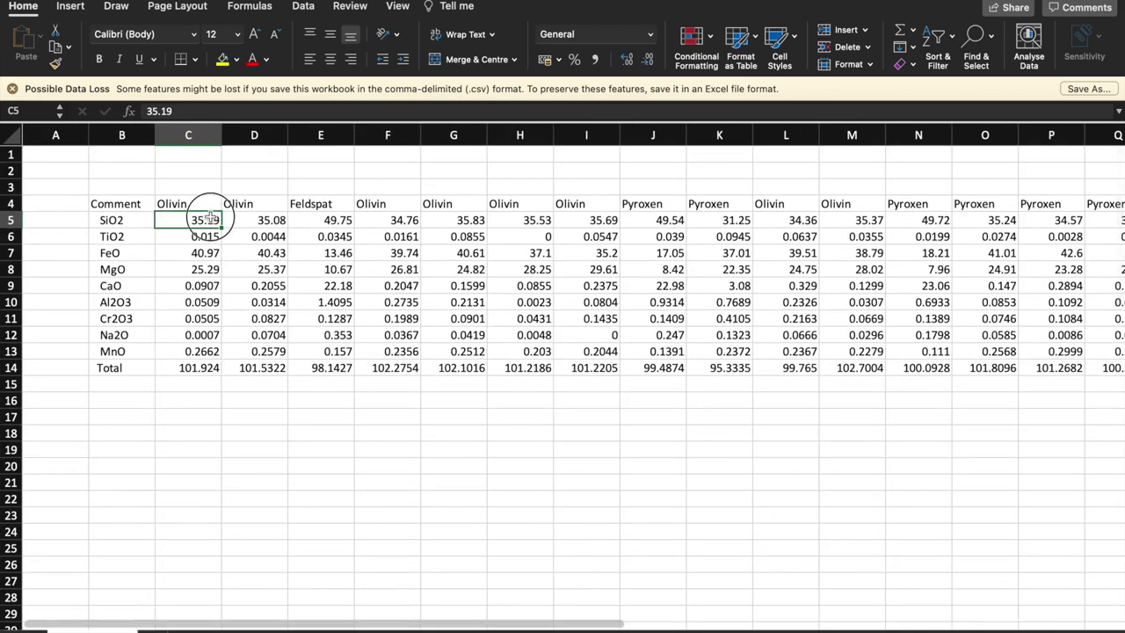
key(super+shift+Down)
key(super+shift+Right)
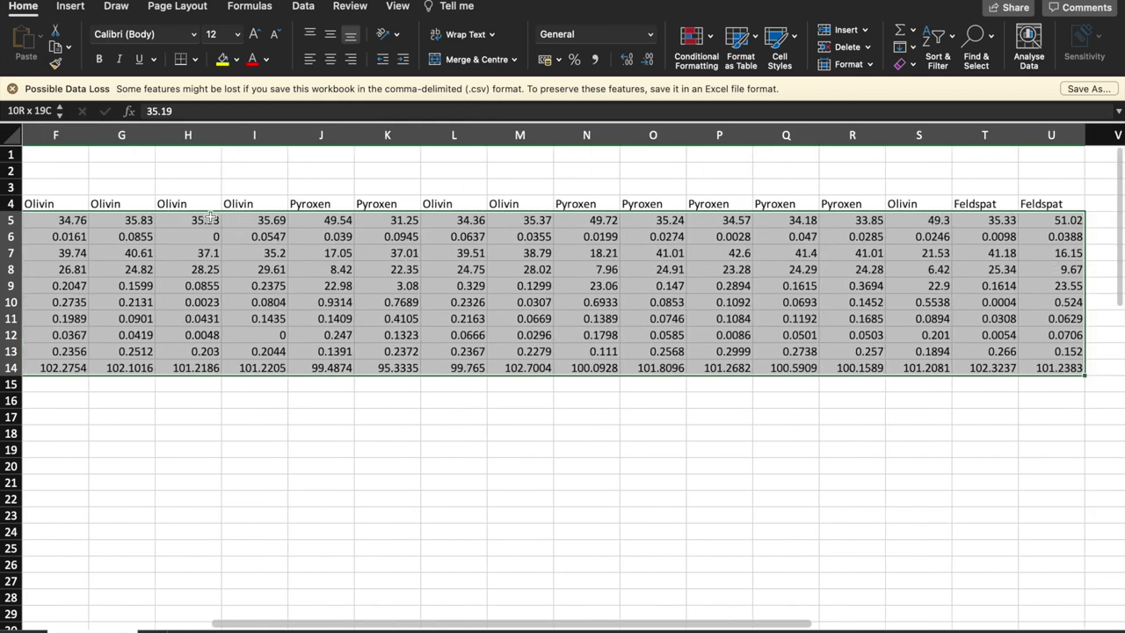
click(648, 63)
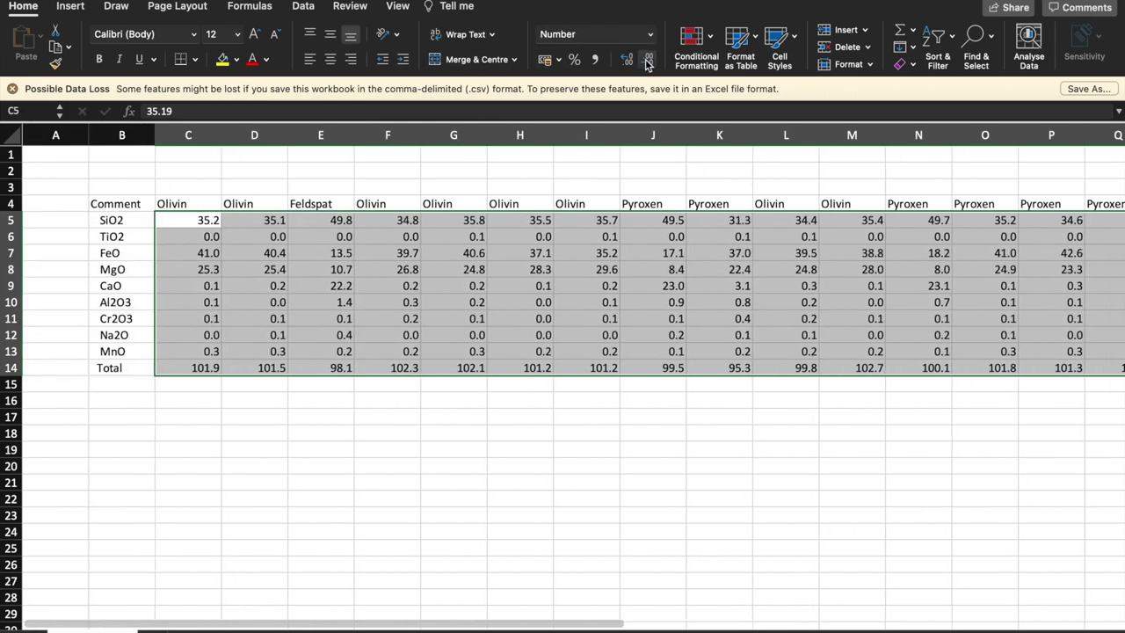
click(648, 62)
click(626, 61)
click(626, 61)
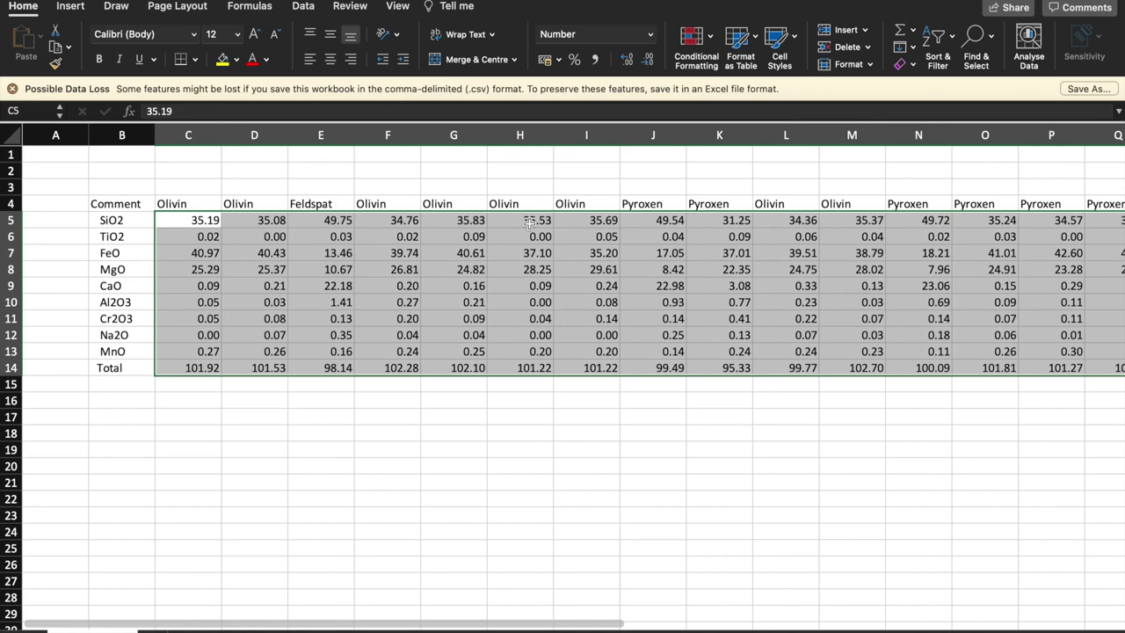
Right-align the mineral names in C4:U4
click(211, 204)
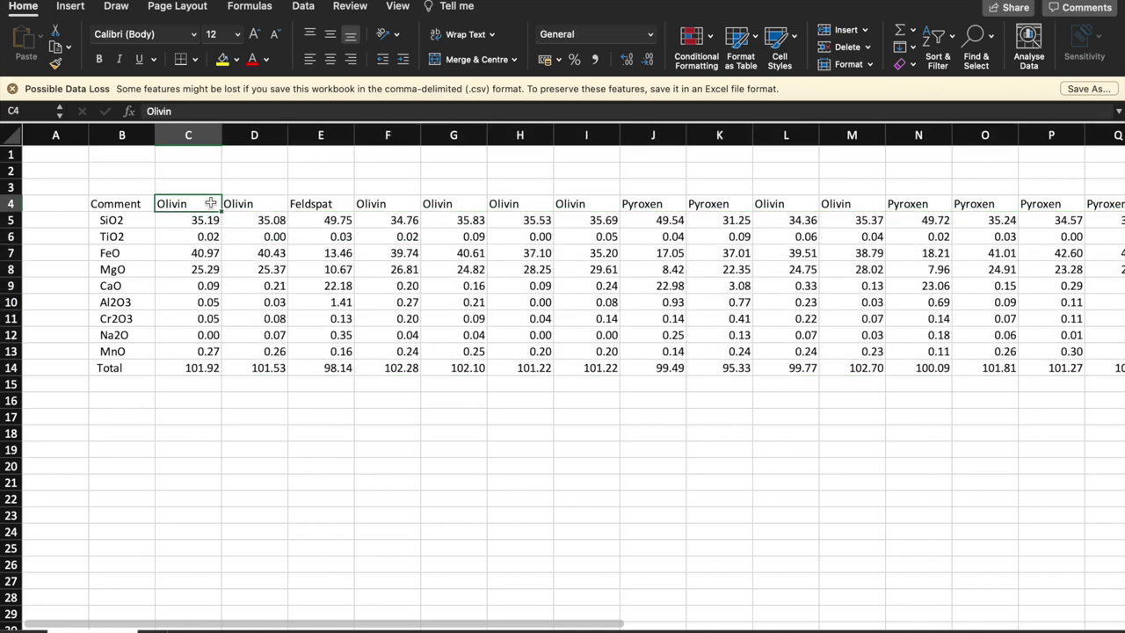
key(super+shift+Right)
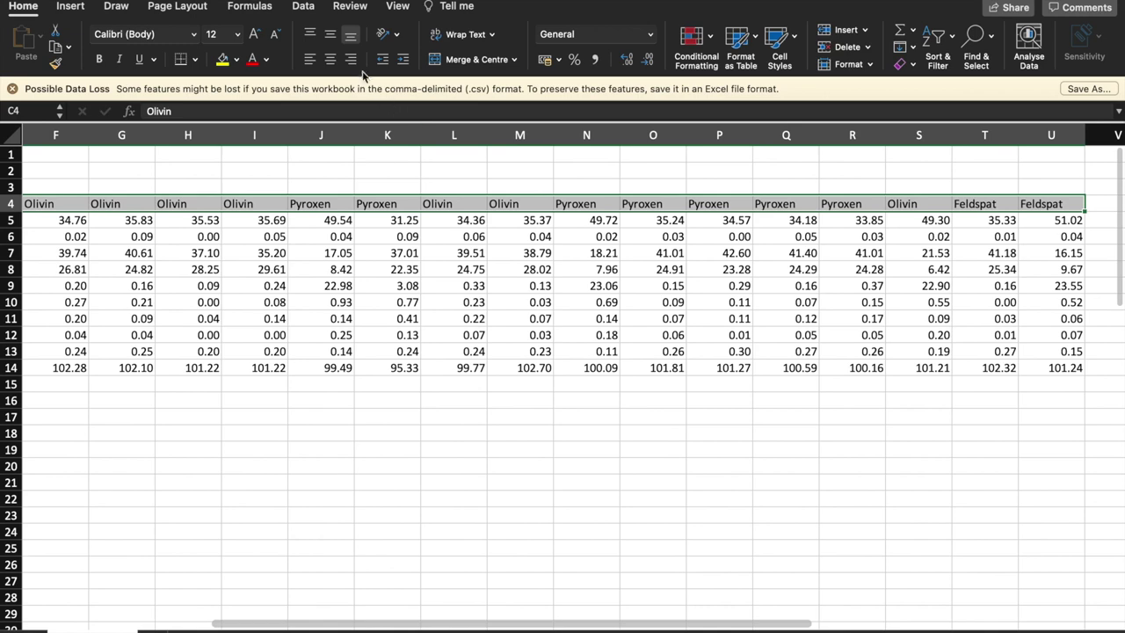
scroll(375, 291, left, 5)
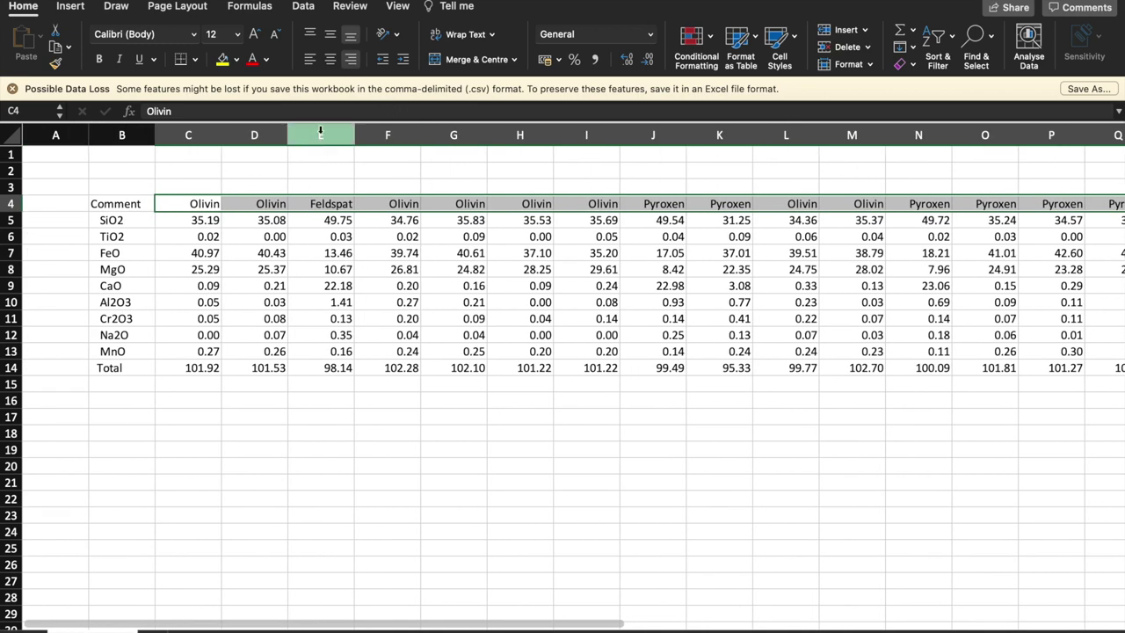
Move the Feldspat analysis from column E to column V, behind the other Feldspat columns
click(320, 134)
scroll(320, 135, right, 10)
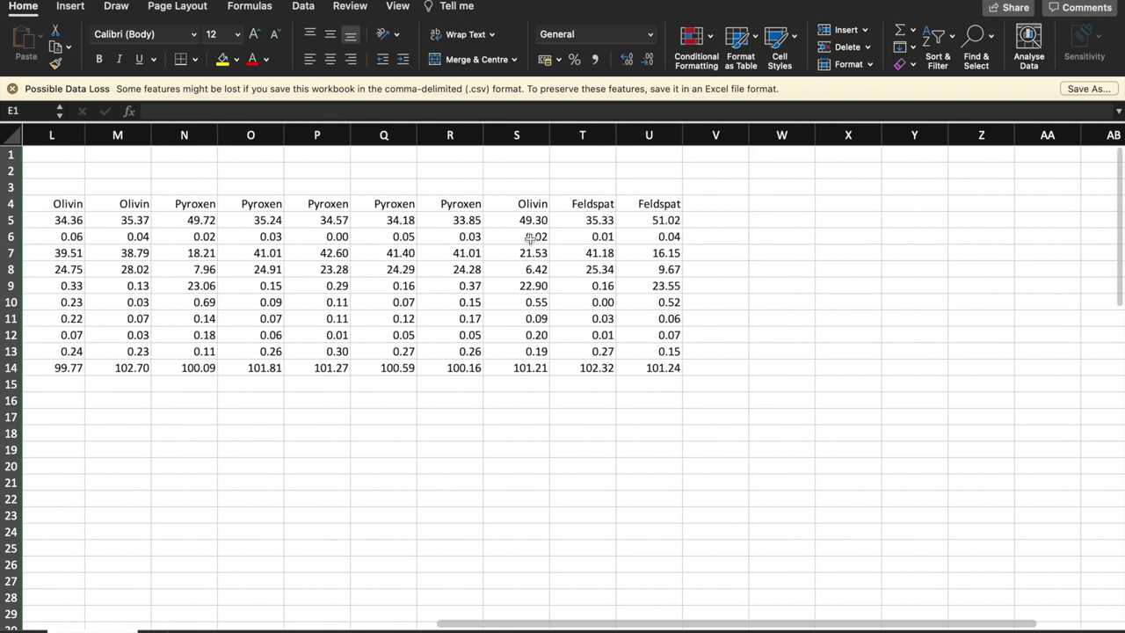
click(712, 136)
key(super+v)
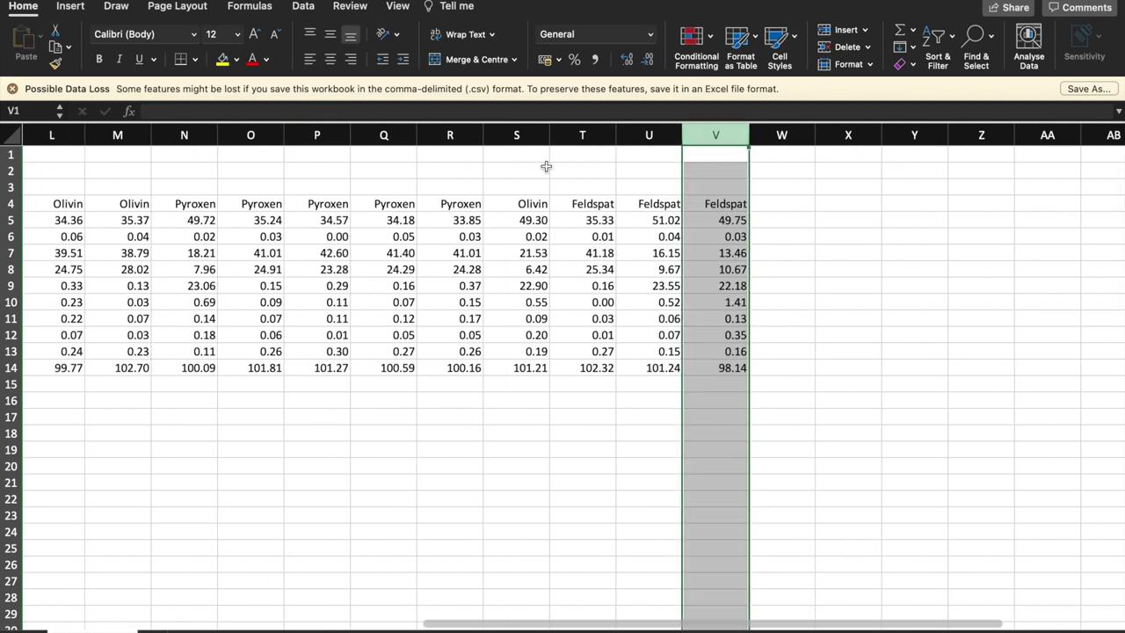
Delete the empty column E between the Olivin analyses
scroll(473, 154, left, 10)
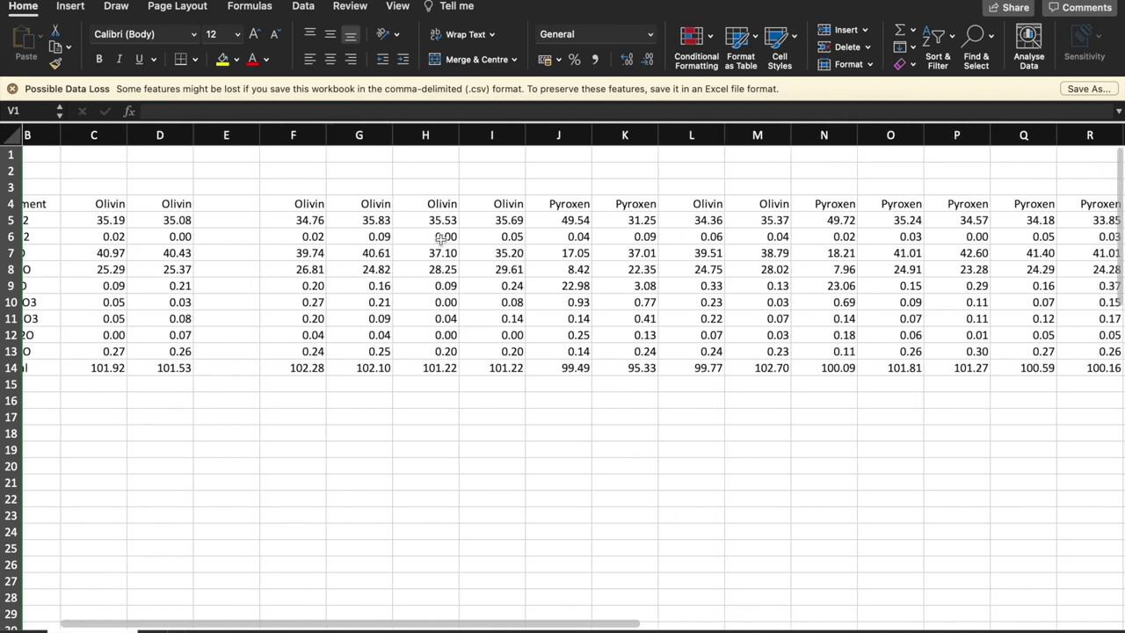
scroll(275, 143, left, 2)
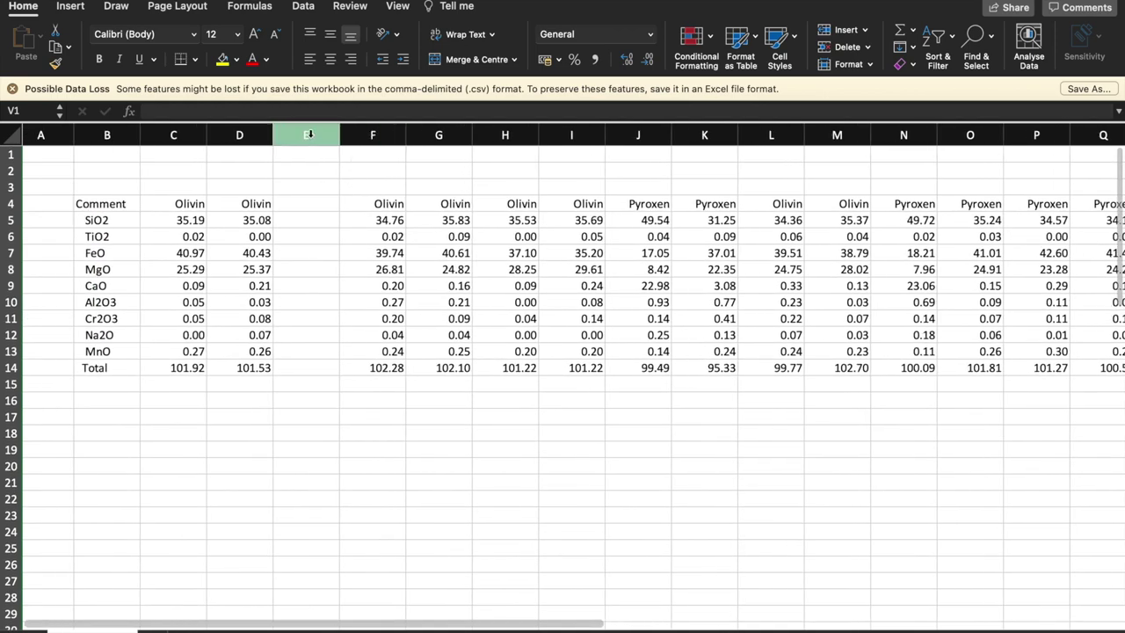
right_click(309, 134)
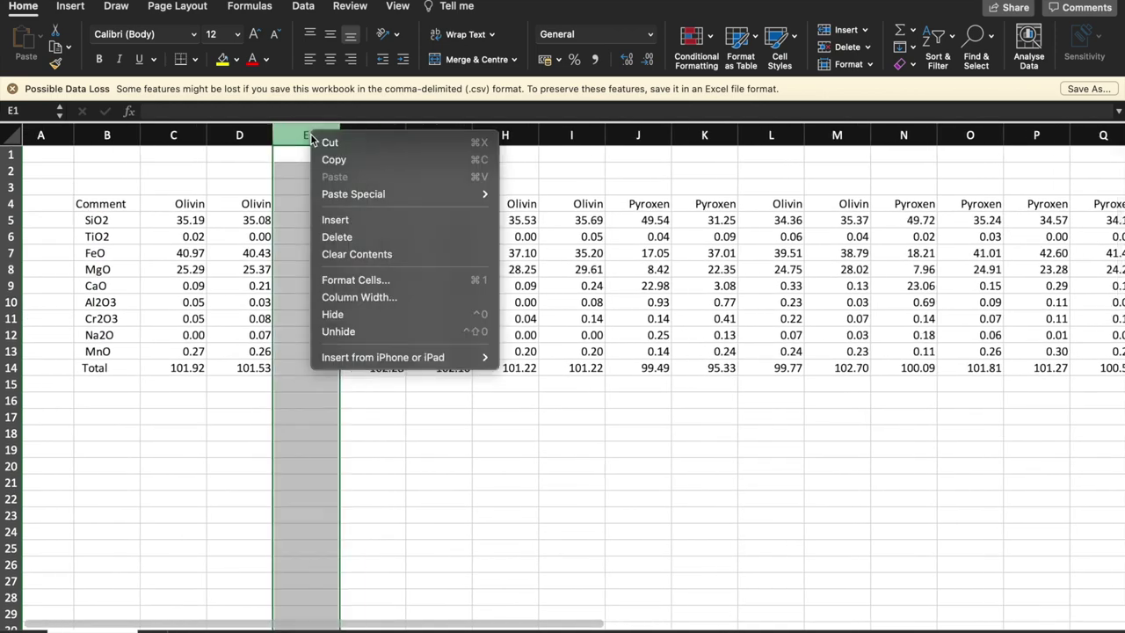
click(338, 238)
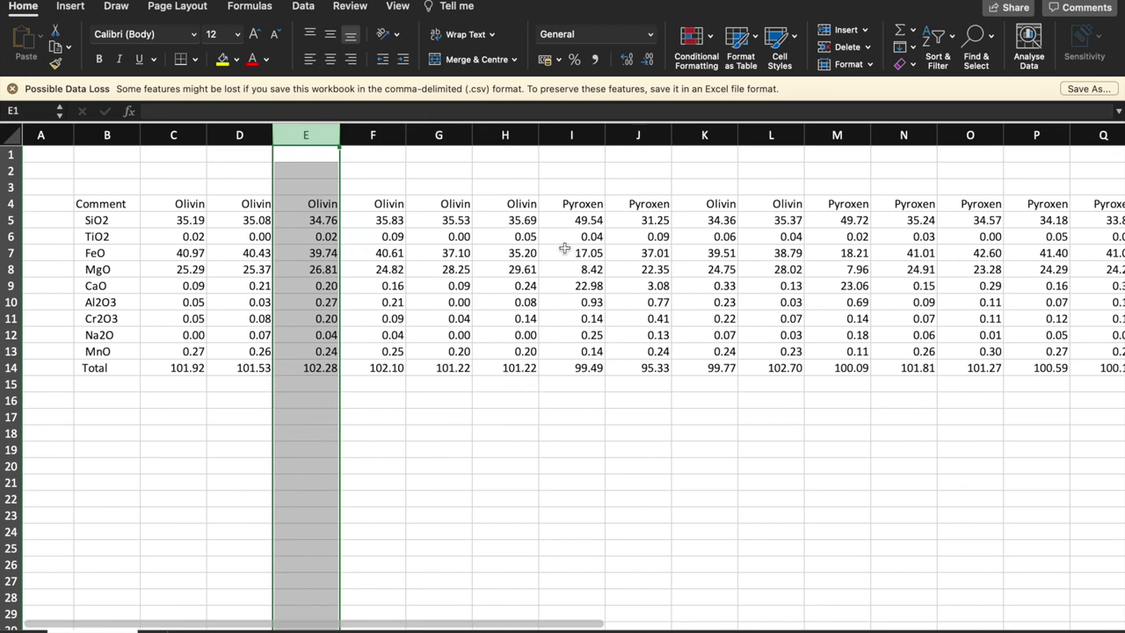
Cut the two Pyroxen columns I:J and insert them before the Olivin column R, beside the other Pyroxen analyses
scroll(564, 249, right, 6)
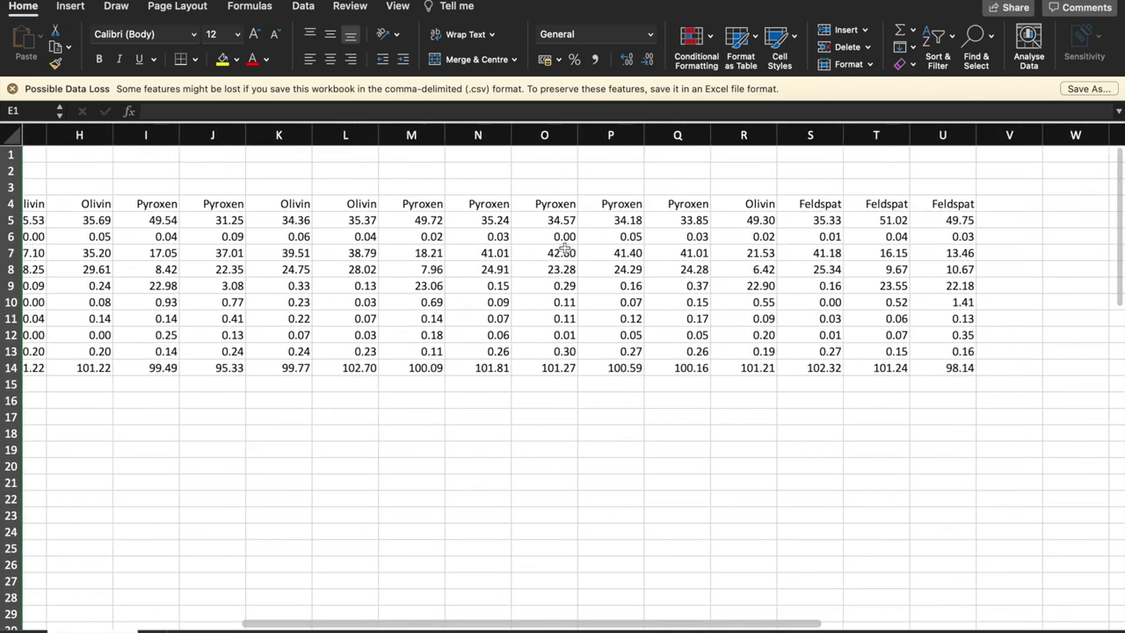
click(564, 249)
scroll(564, 249, left, 1)
drag(214, 133, 280, 134)
key(cmd+c)
click(796, 135)
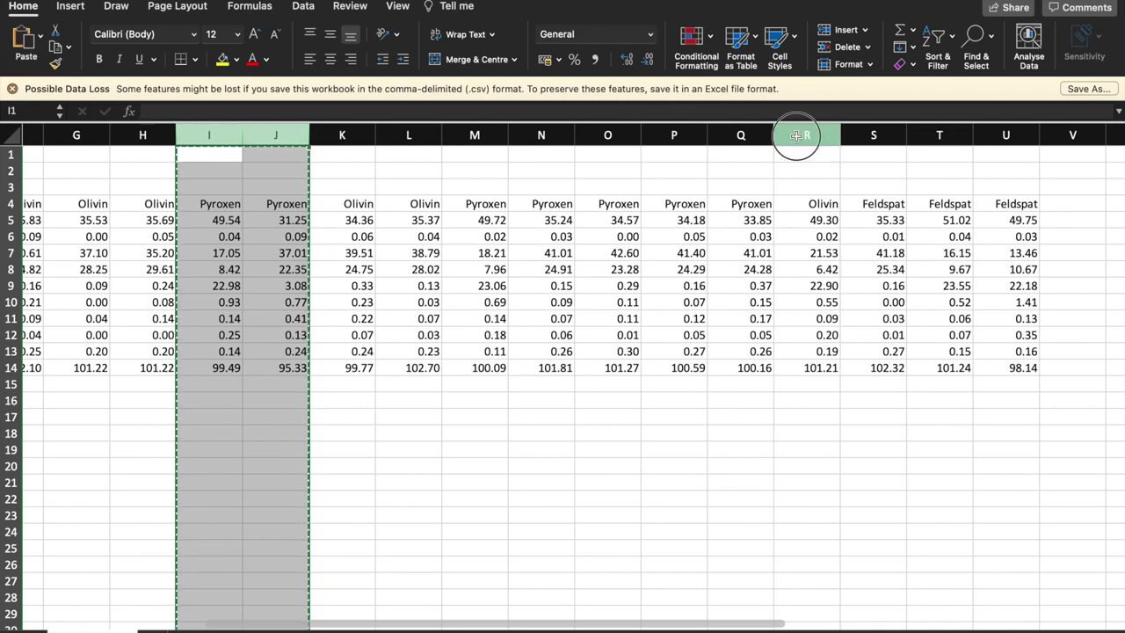
right_click(799, 141)
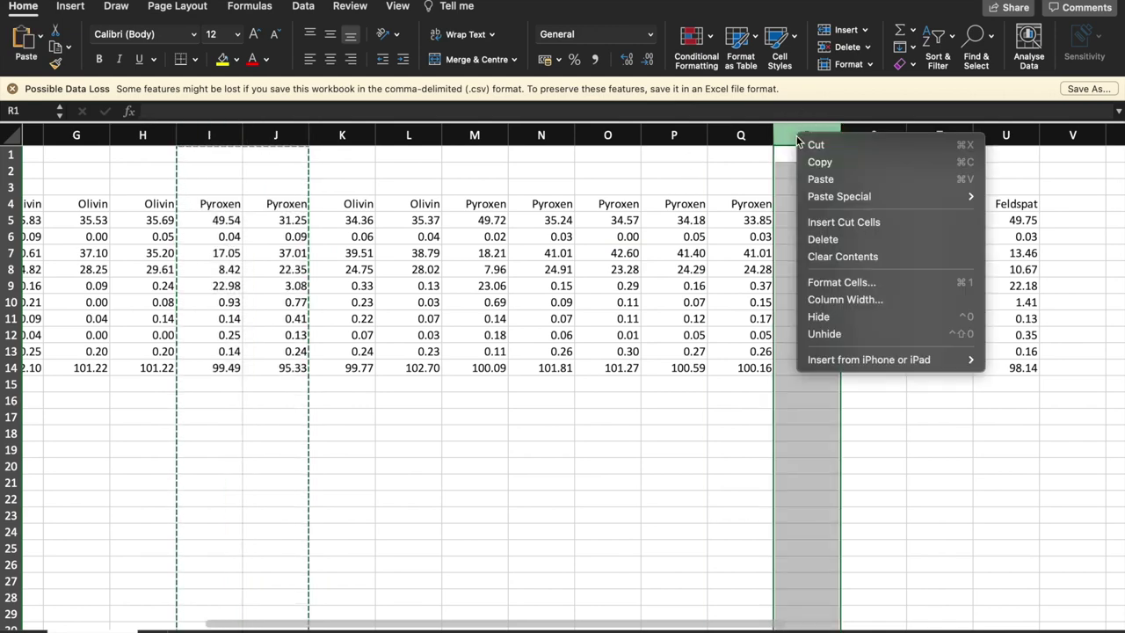
click(831, 220)
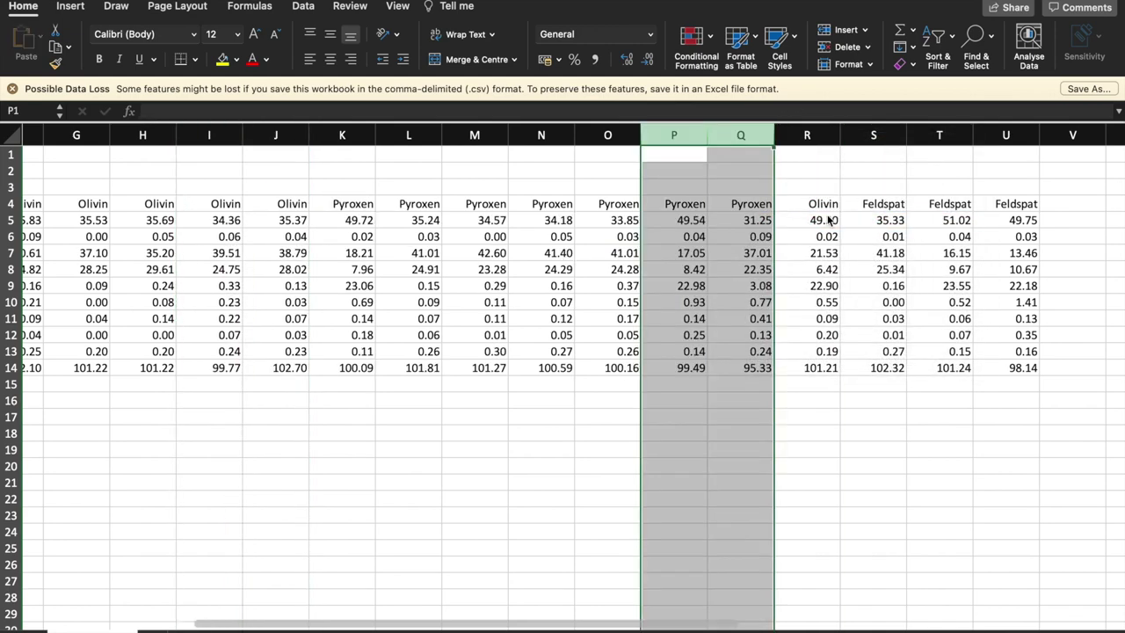
Cut the Olivin column R and insert it before column K, next to the other Olivin analyses
click(815, 137)
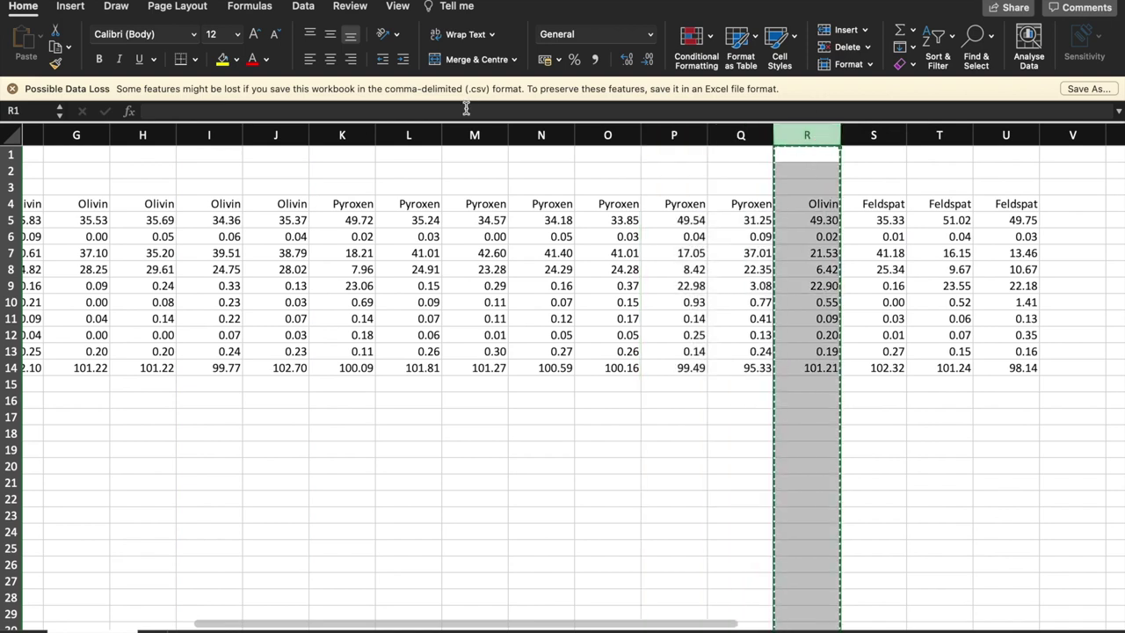
key(cmd+x)
click(339, 130)
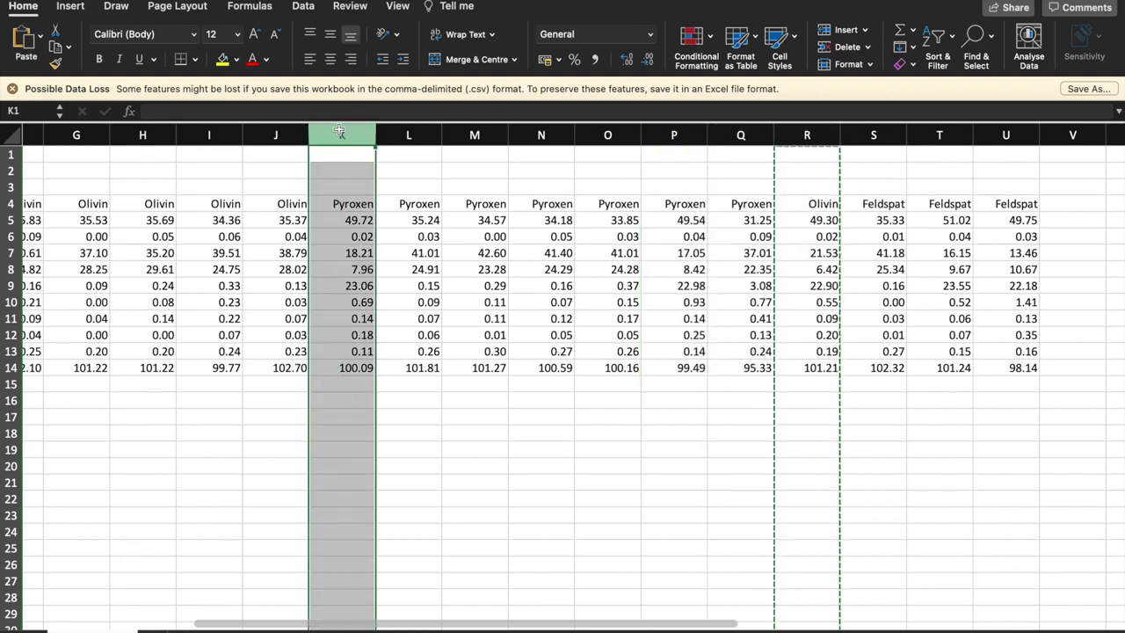
right_click(339, 130)
click(361, 218)
Narrow columns C through U to one uniform width so that the whole table fits in view
scroll(412, 303, left, 8)
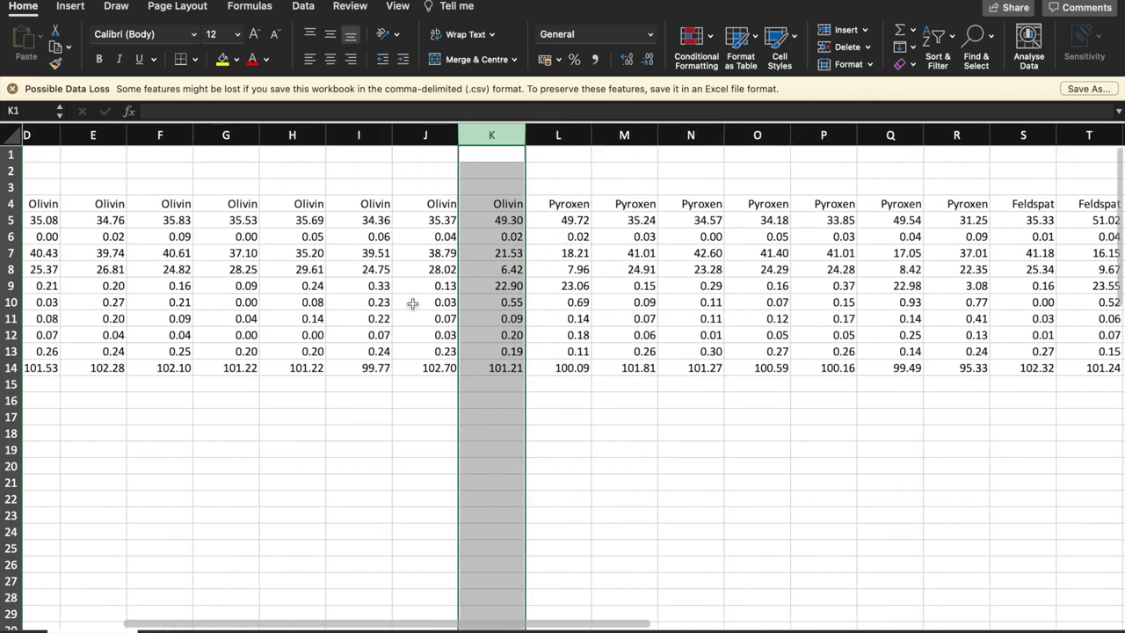
scroll(413, 304, left, 2)
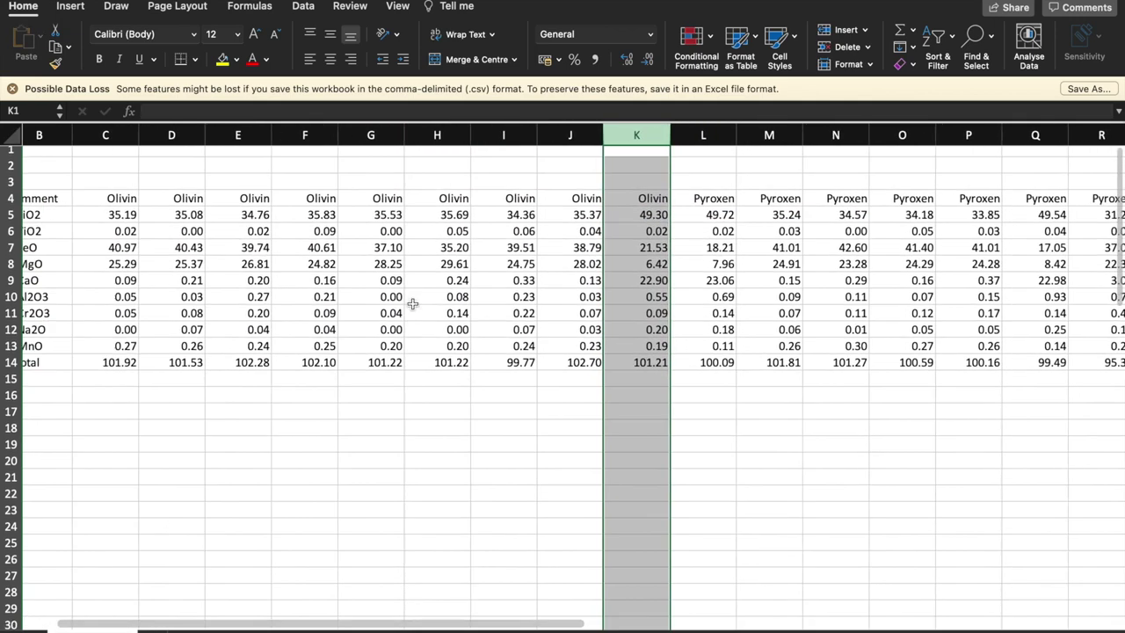
drag(197, 132, 1114, 133)
scroll(1011, 201, right, 5)
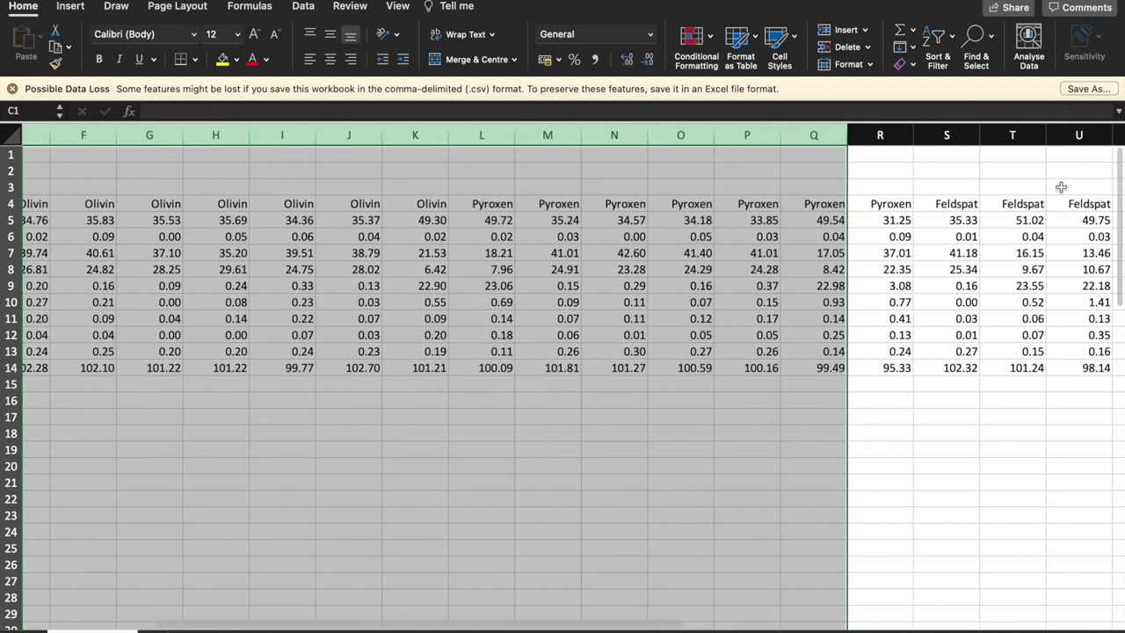
scroll(1061, 187, left, 2)
scroll(1011, 176, right, 5)
drag(879, 134, 206, 136)
click(238, 190)
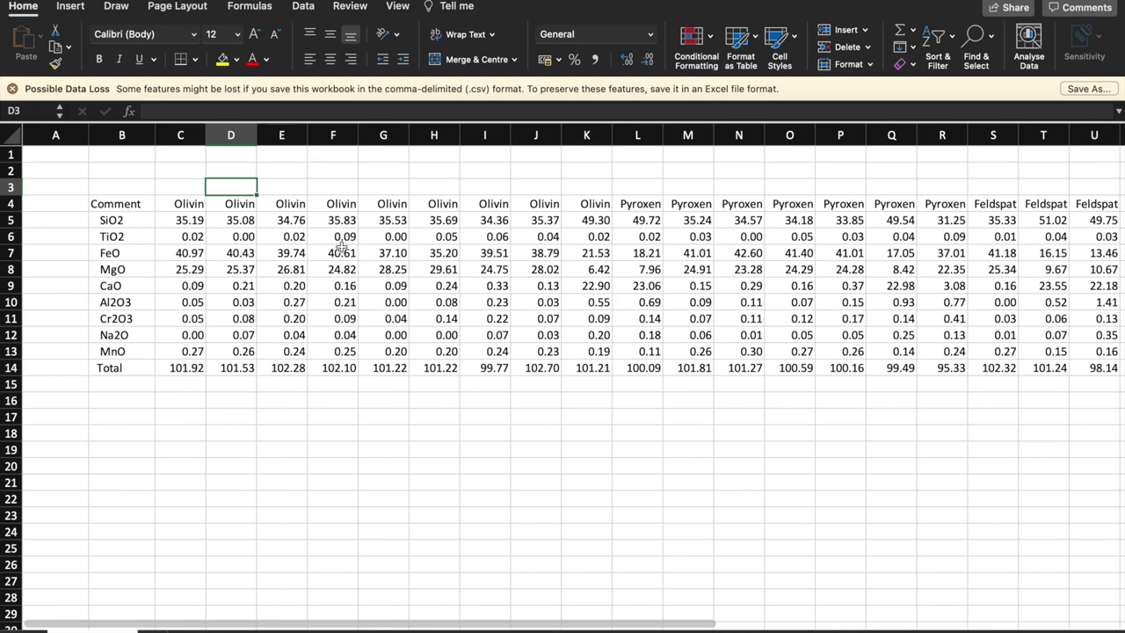
Left-align column B with the oxide names and clear the Comment label from cell B4
scroll(341, 249, down, 2)
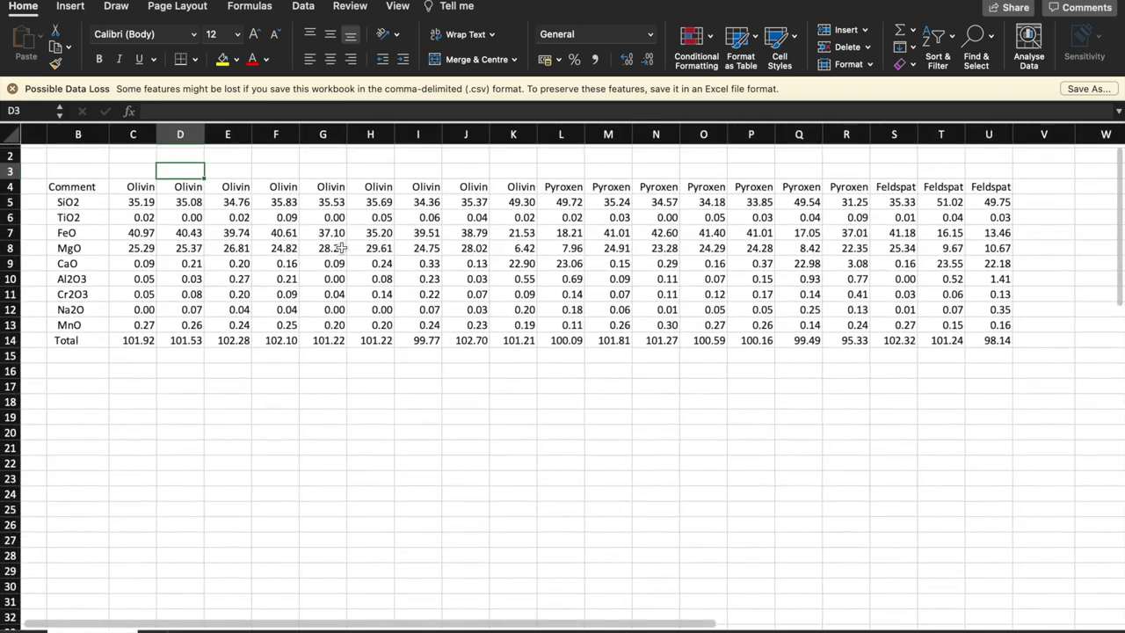
scroll(341, 247, up, 2)
click(114, 130)
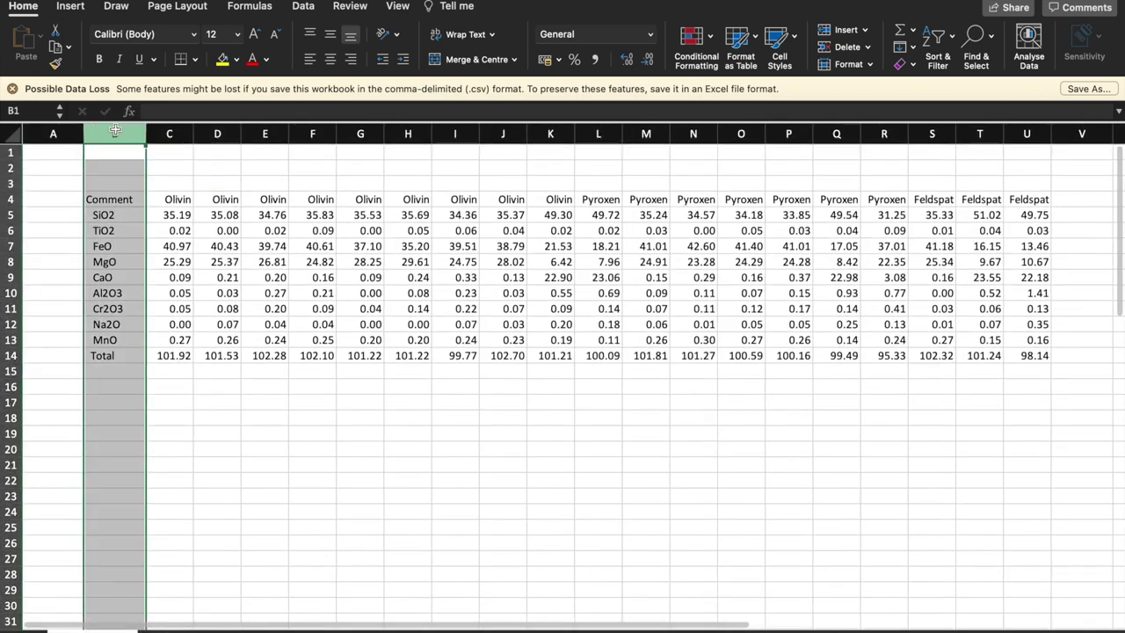
click(313, 58)
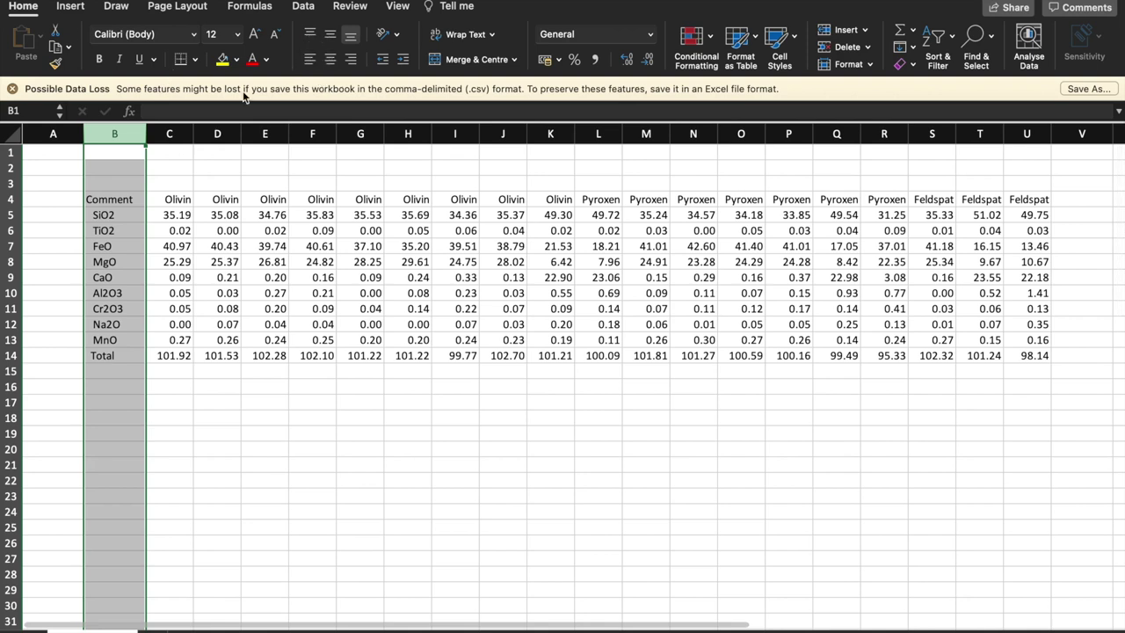
click(109, 199)
key(Delete)
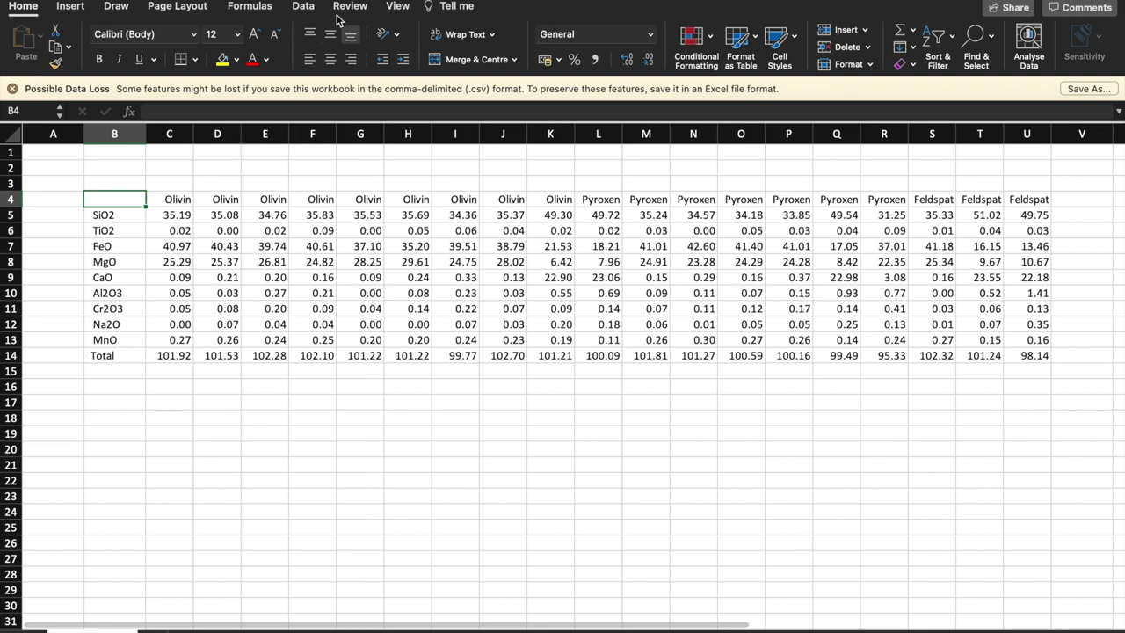
Hide the sheet's gridlines and add a bottom border under the mineral header row B4:U4
click(396, 7)
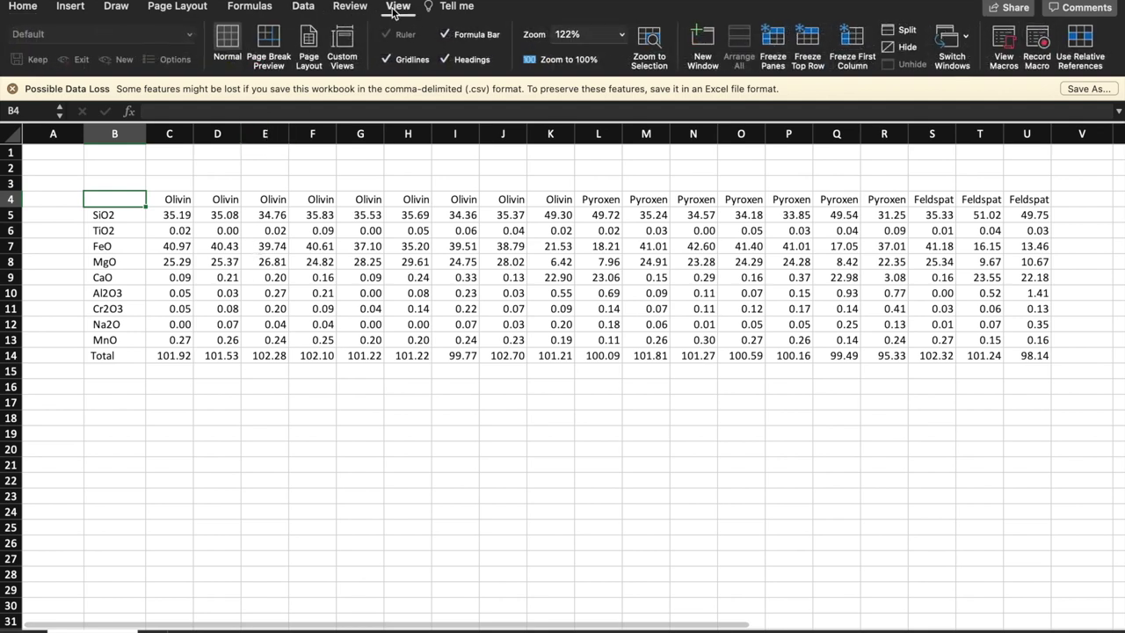
click(388, 59)
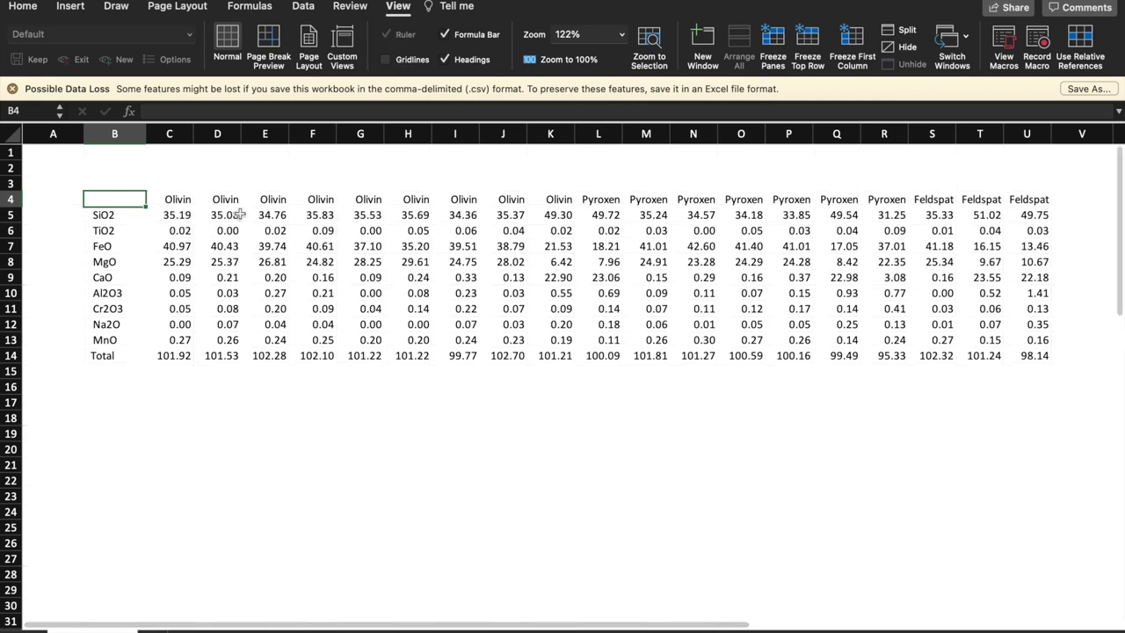
key(shift+Right)
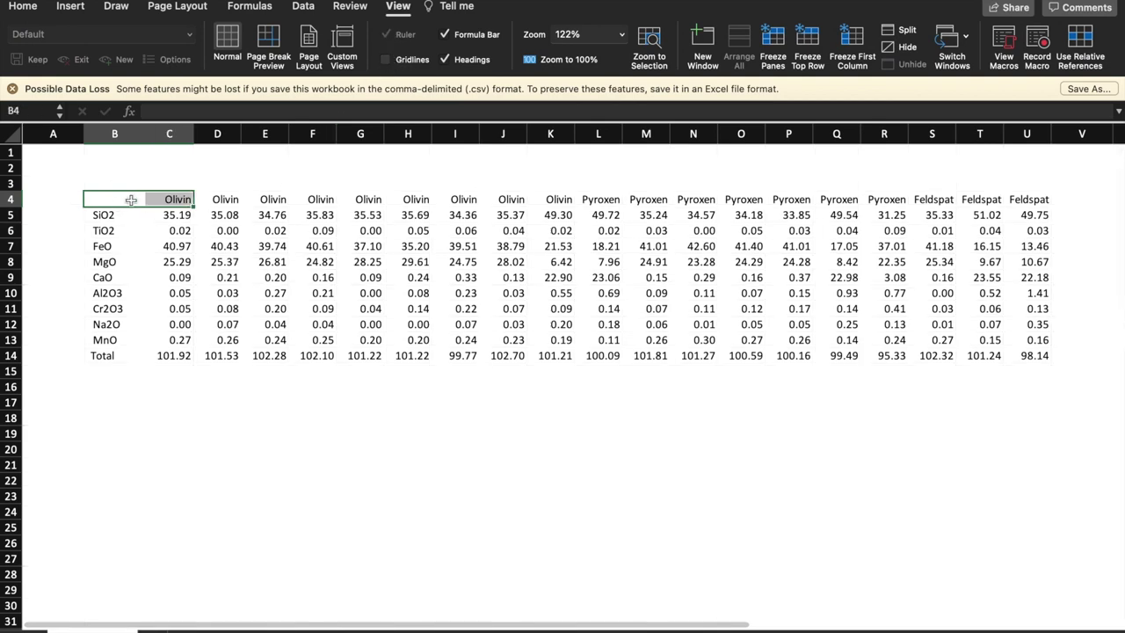
key(super+shift+Right)
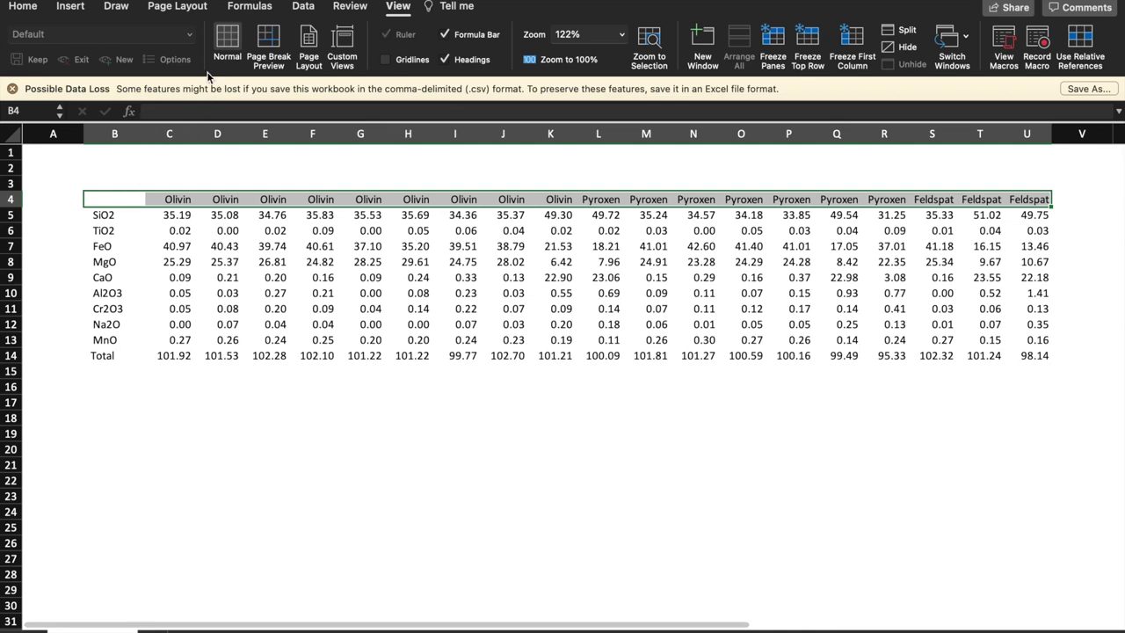
click(116, 6)
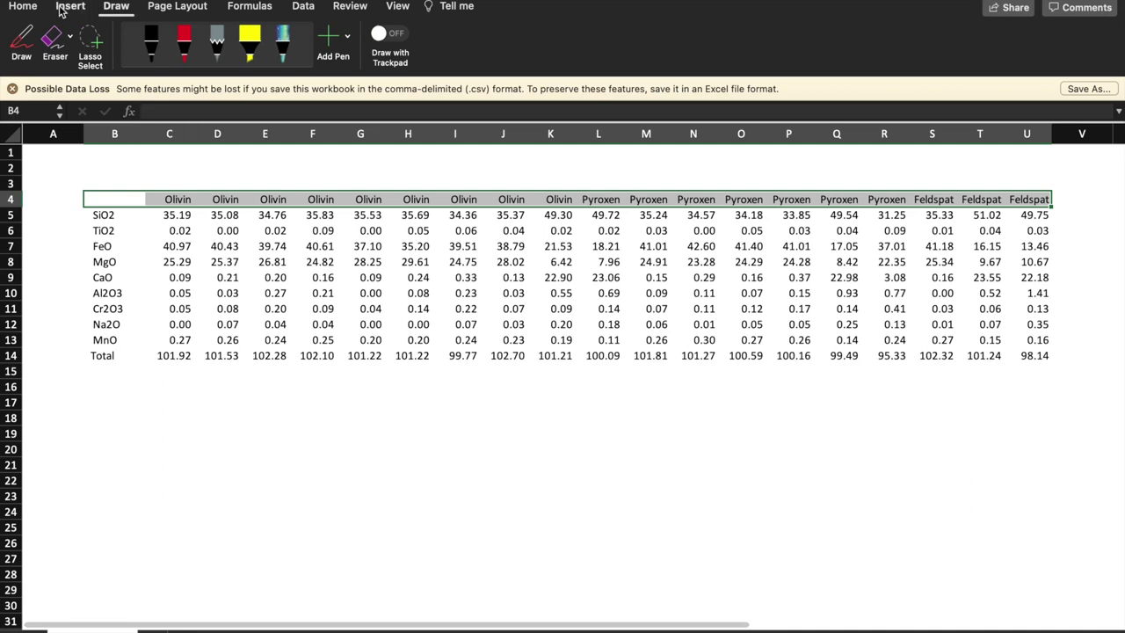
click(25, 7)
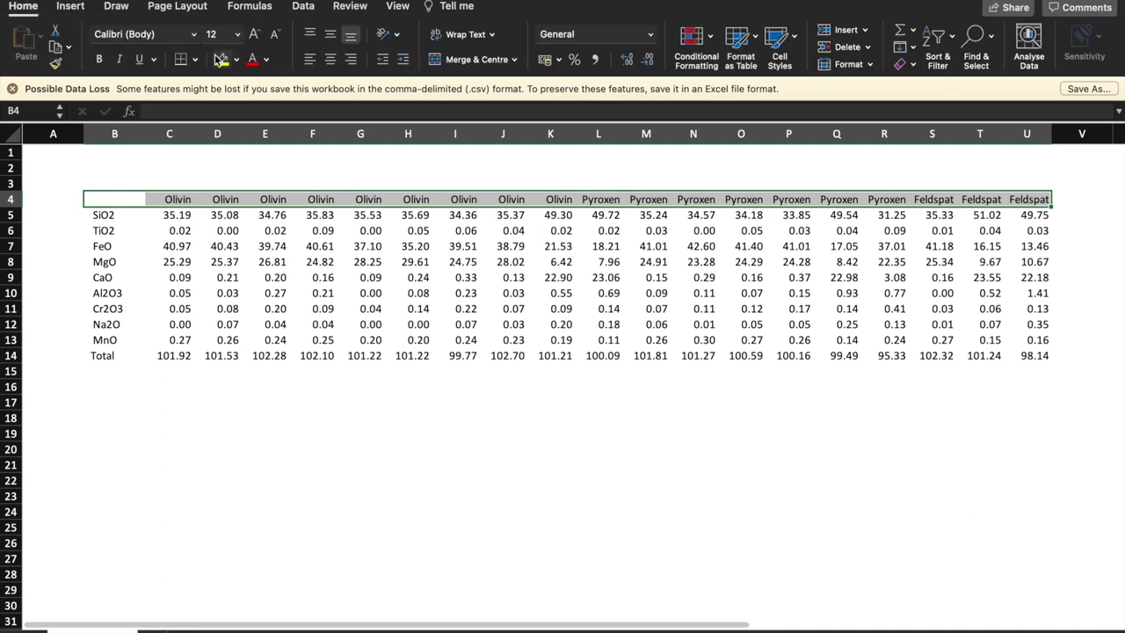
Add a bottom border under the MnO row B13:U13, separating the oxides from the totals
click(121, 343)
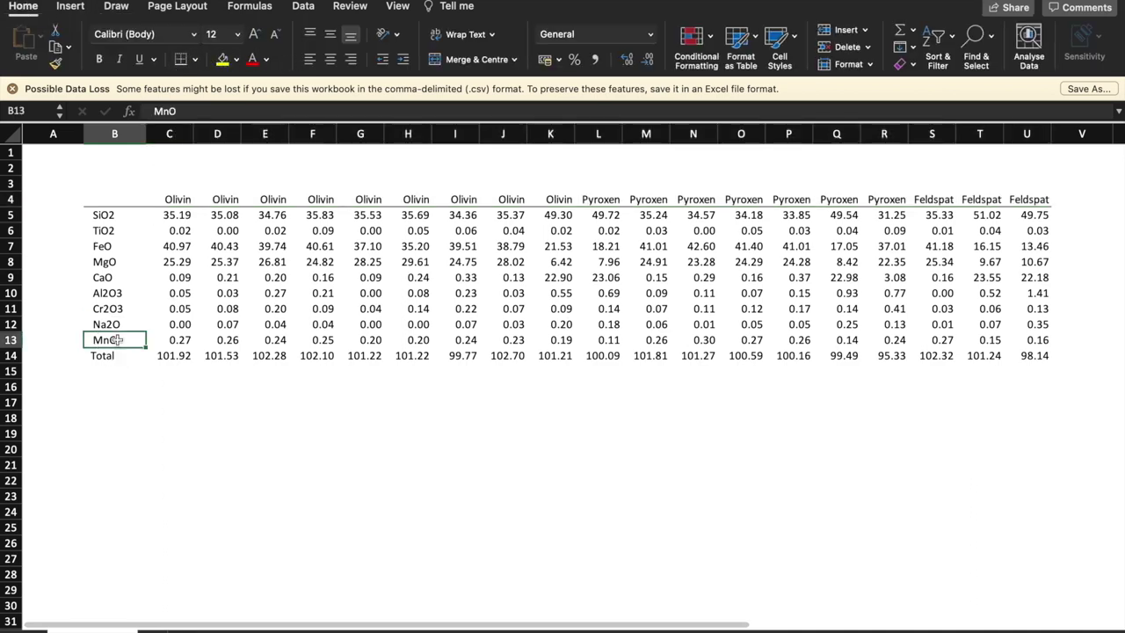
key(ctrl+shift+Right)
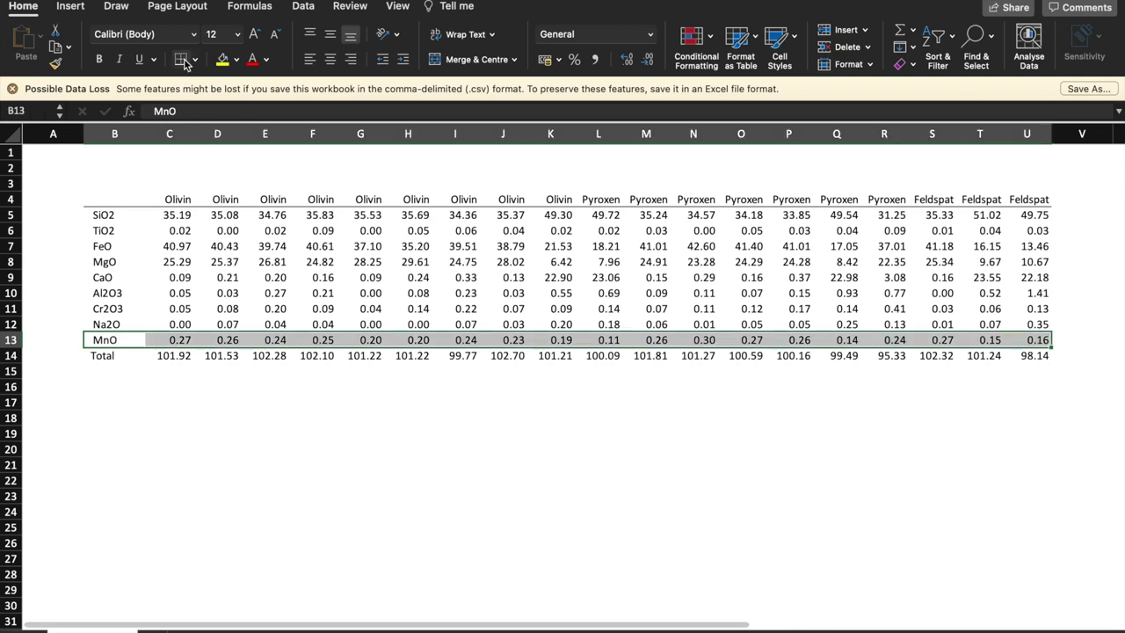
click(211, 340)
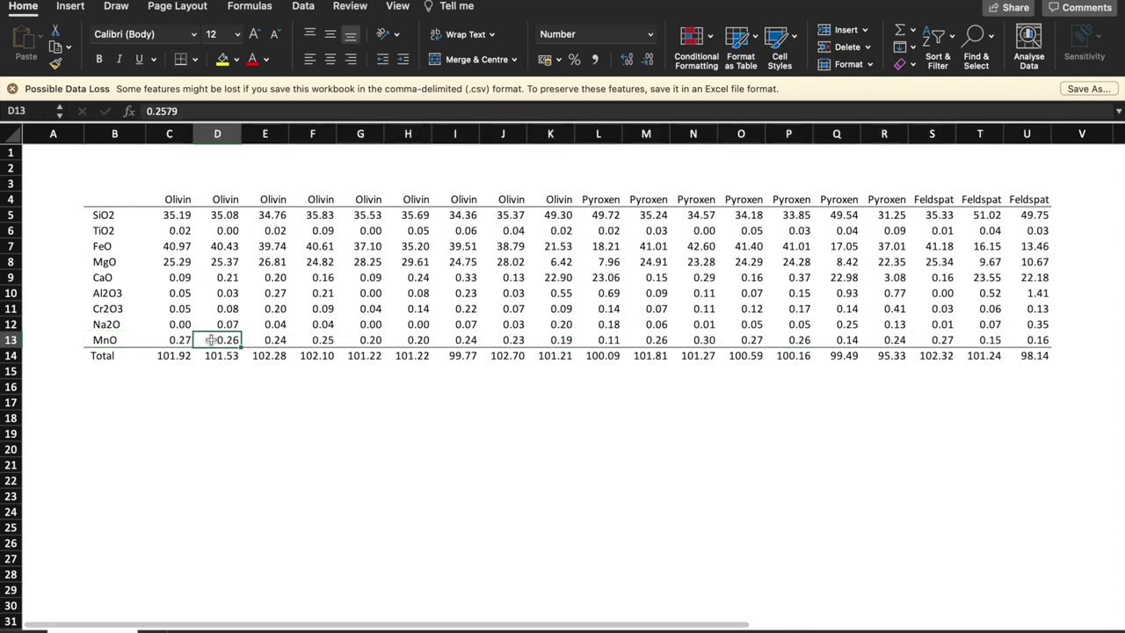
drag(123, 216, 118, 240)
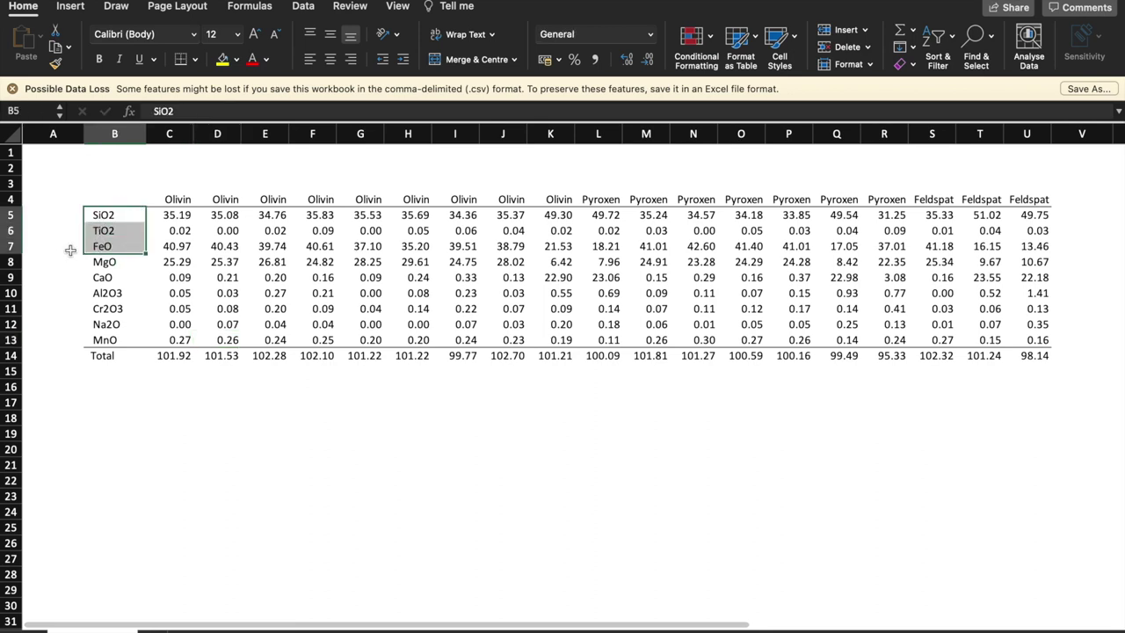
click(9, 246)
right_click(10, 246)
click(275, 304)
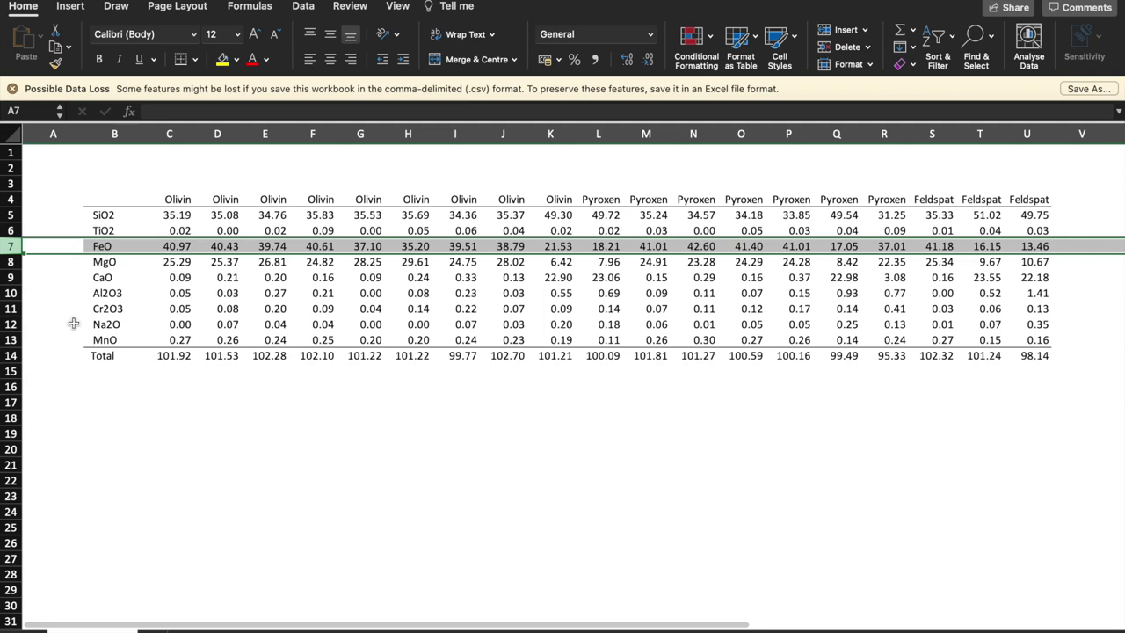
drag(9, 293, 9, 309)
drag(105, 219, 110, 229)
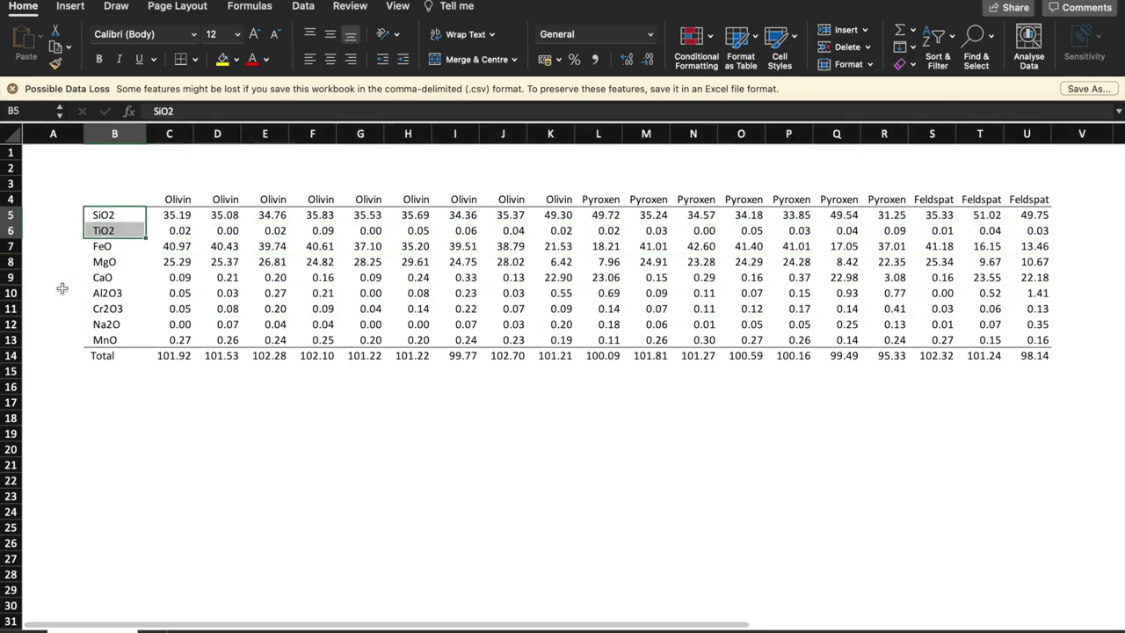
Cut the Al2O3 and Cr2O3 rows 10:11 and insert them above the FeO row 7, directly below TiO2
drag(10, 293, 12, 308)
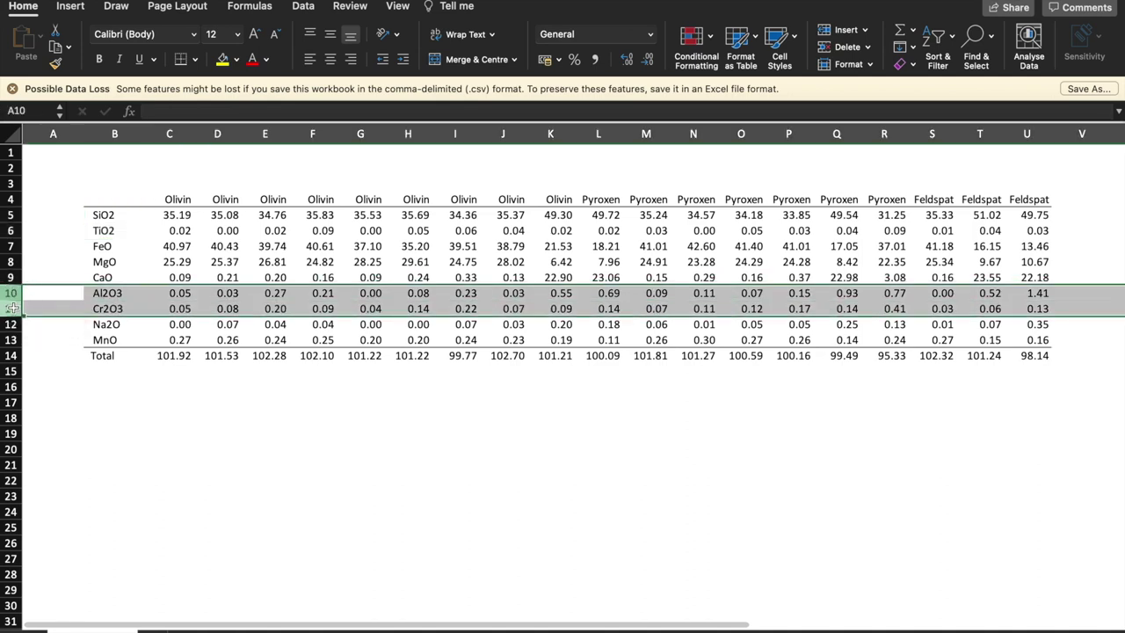
right_click(13, 309)
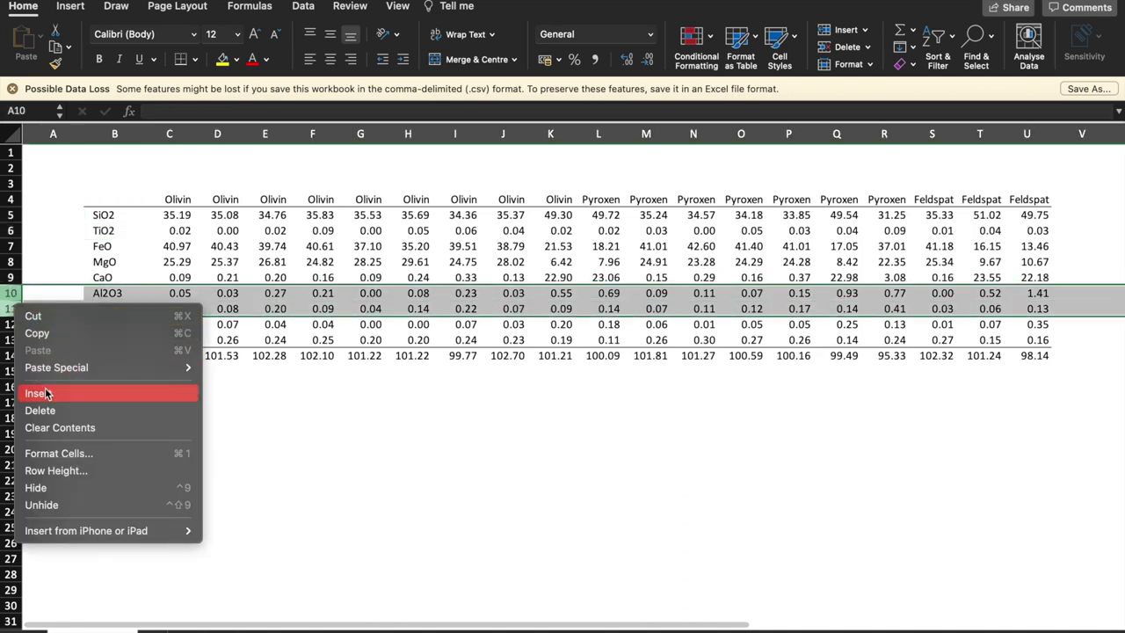
click(35, 315)
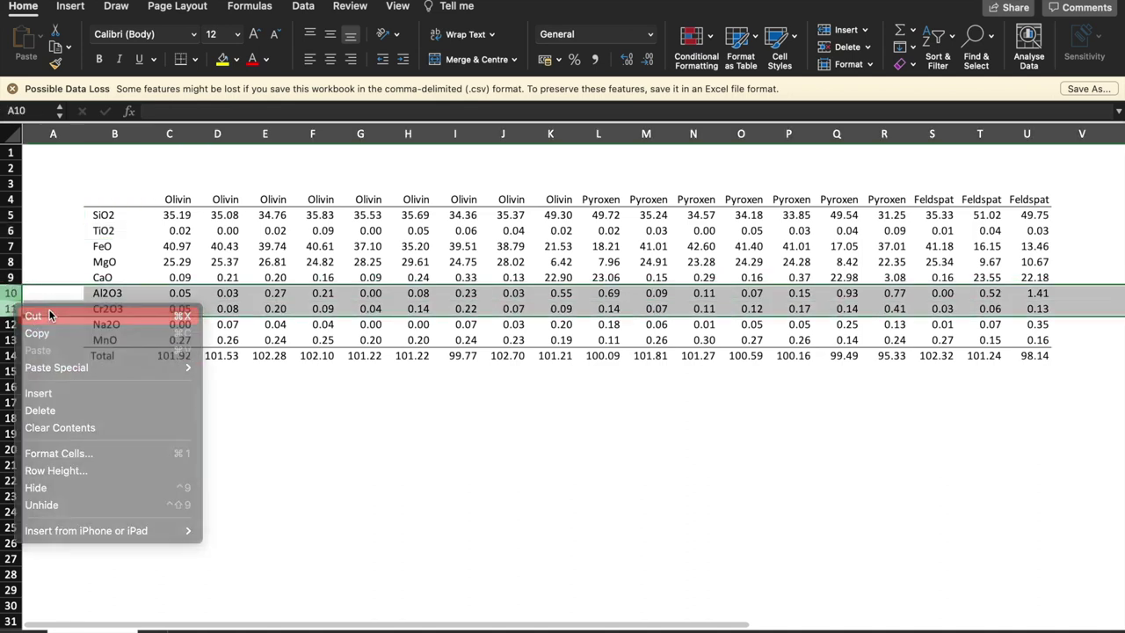
click(9, 246)
right_click(9, 246)
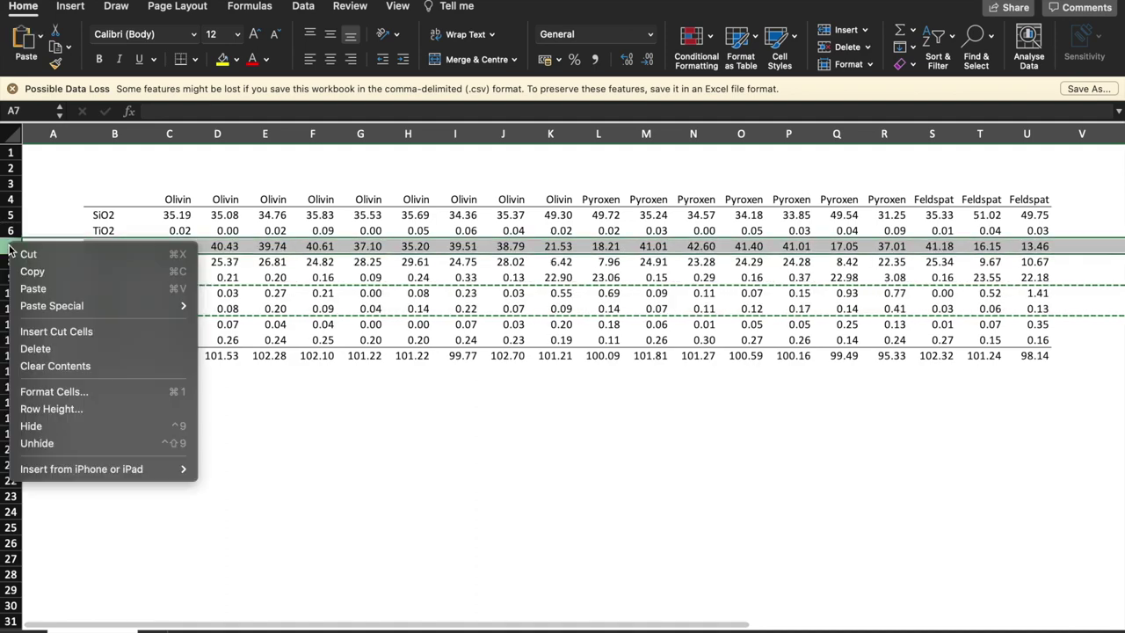
click(34, 334)
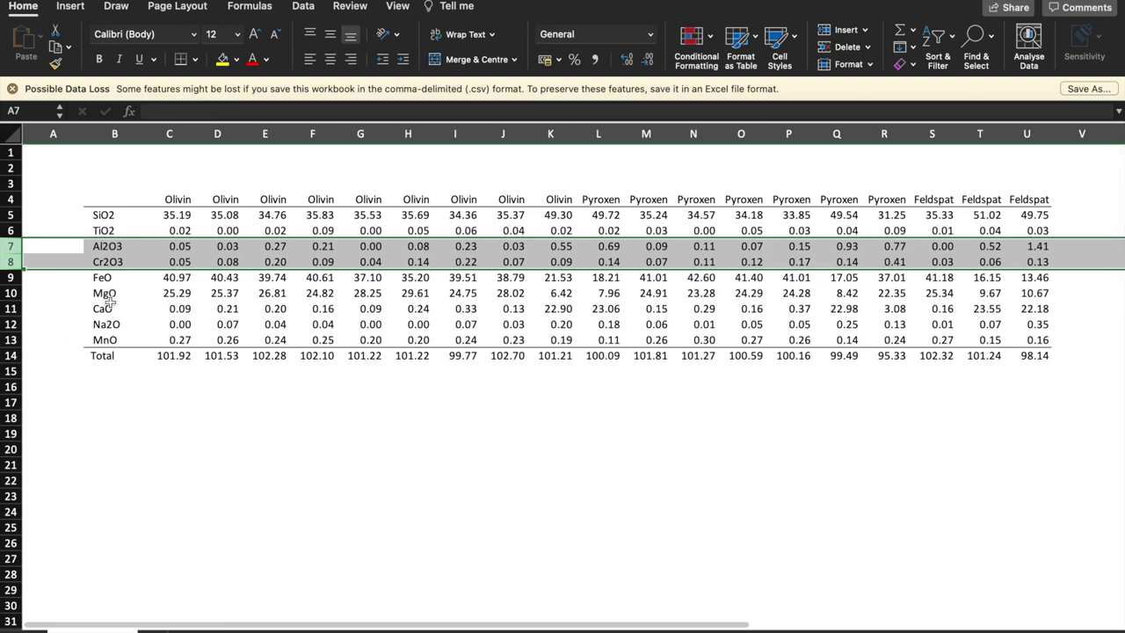
Cut the MgO row 10 and insert it above the FeO row 9
right_click(13, 292)
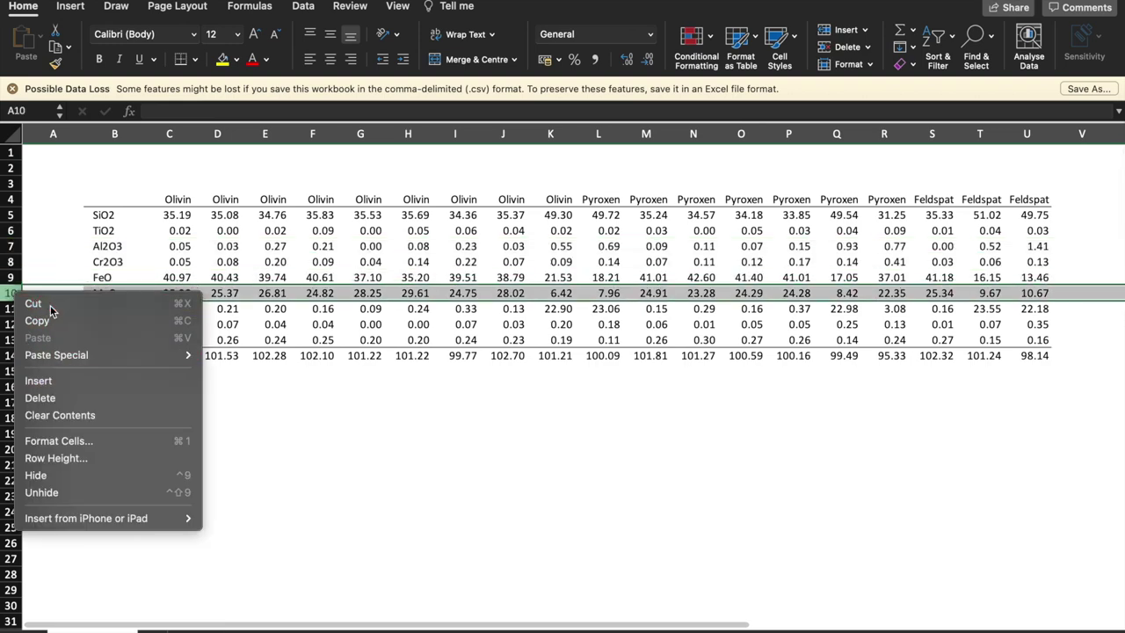
click(32, 304)
click(12, 278)
right_click(14, 277)
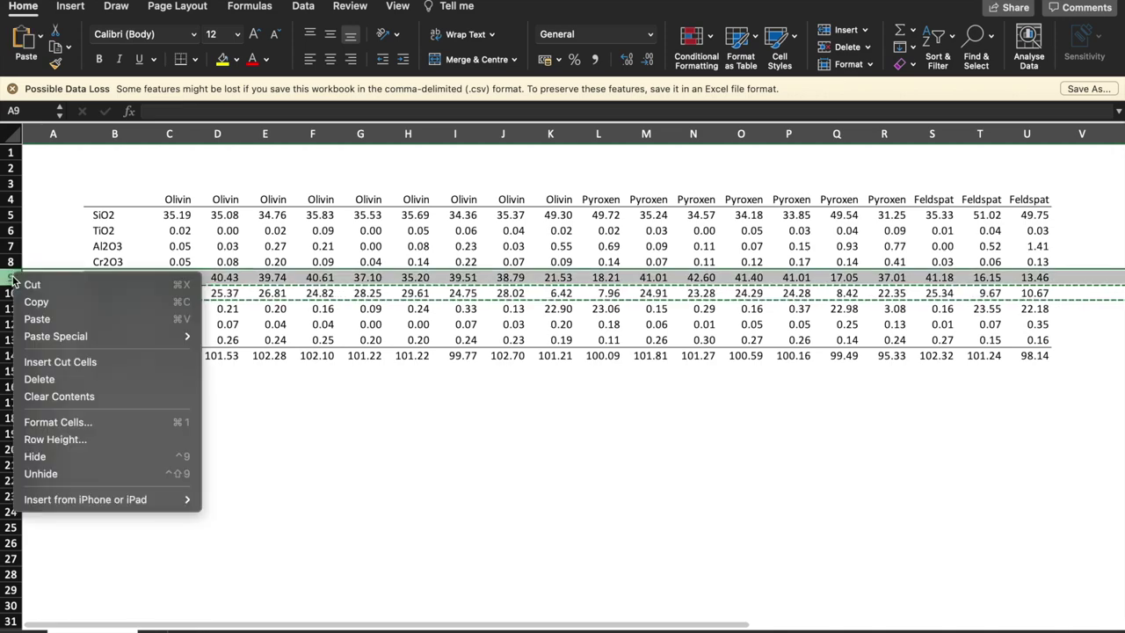
click(53, 360)
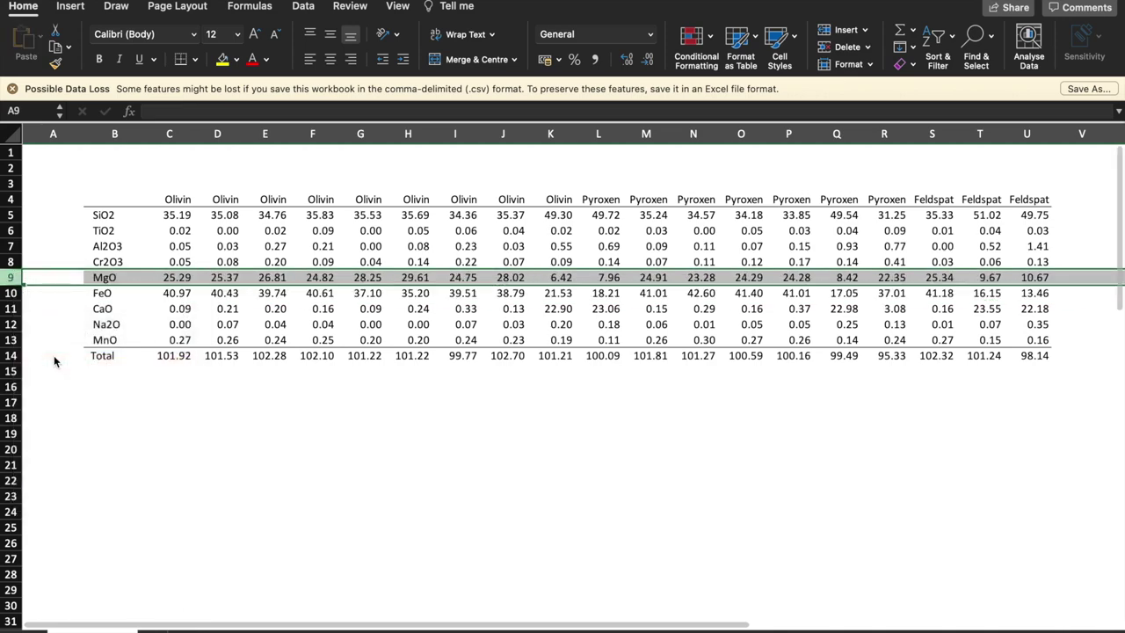
Cut the MnO row 13 and insert it above the CaO row 11, directly below FeO
click(117, 309)
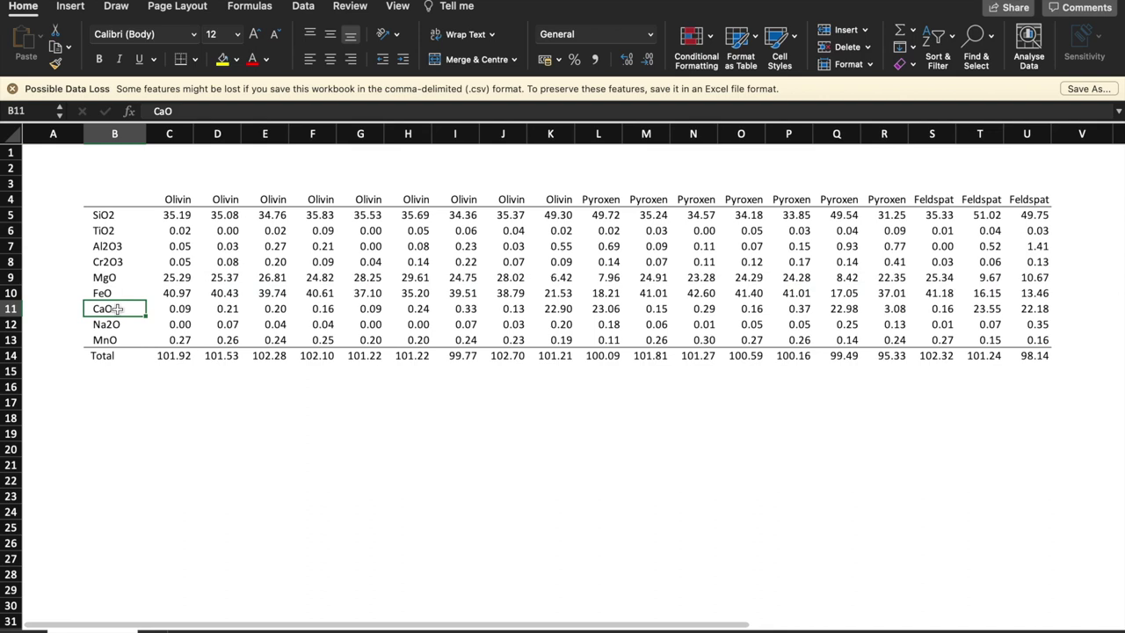
click(12, 340)
right_click(12, 341)
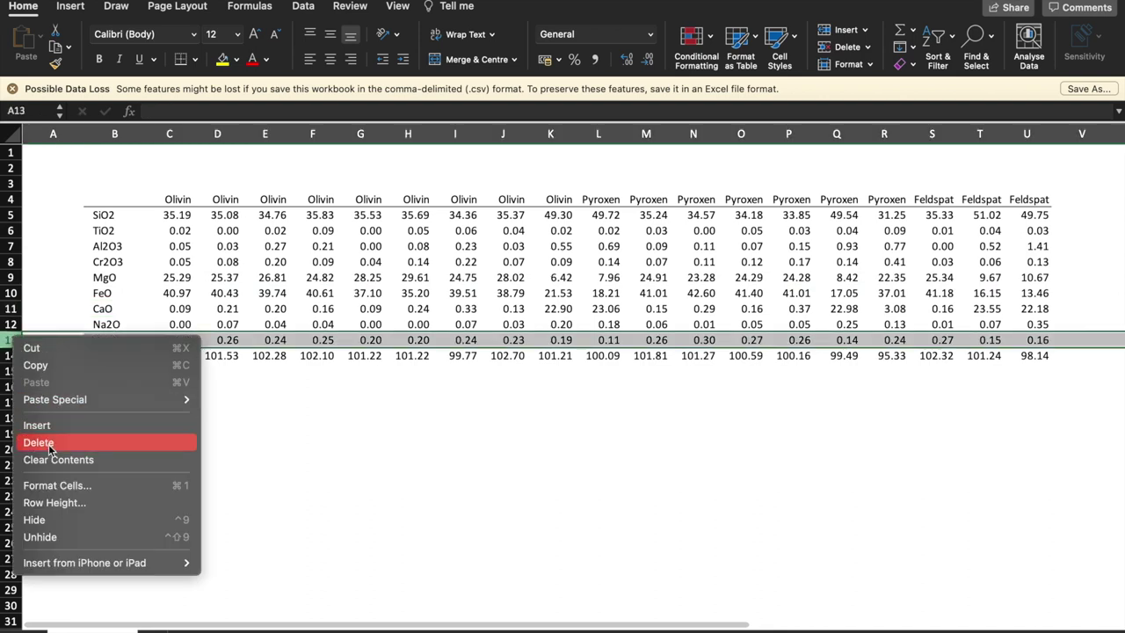
click(54, 351)
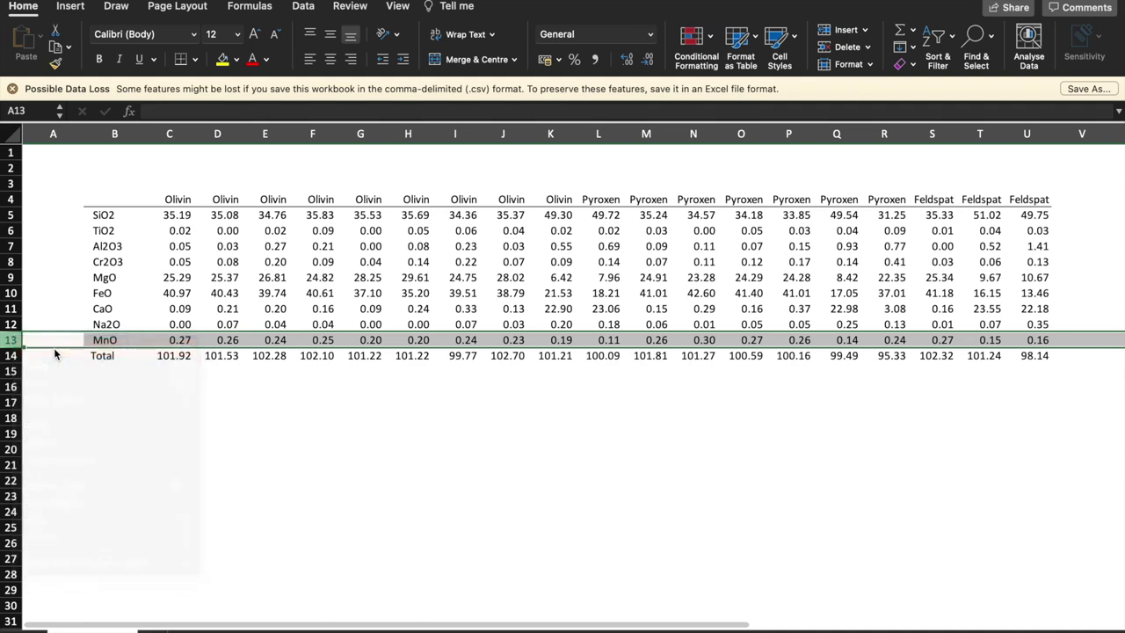
click(12, 308)
right_click(13, 309)
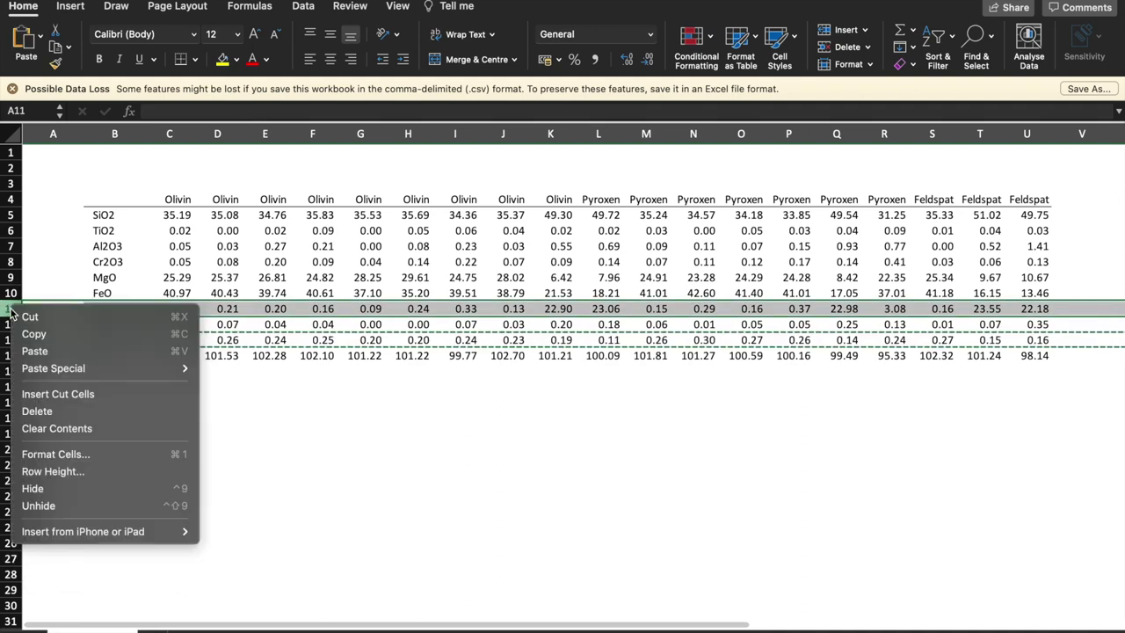
click(55, 394)
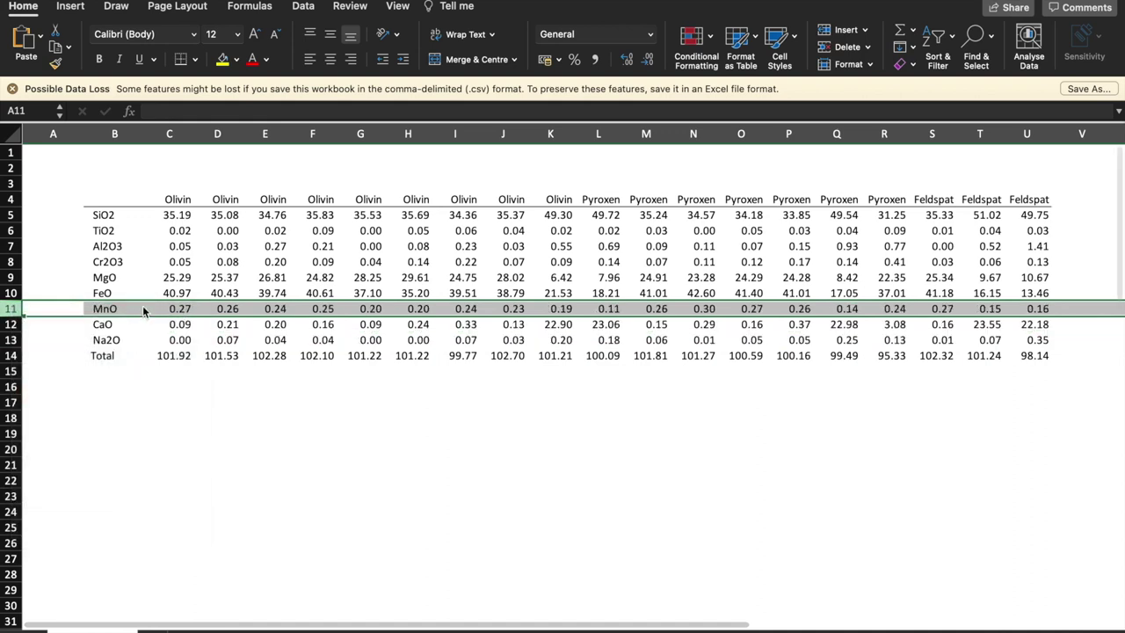
Add a bottom border under the Na2O row B13:U13 and remove all borders from the MnO row B11:U11
click(106, 340)
key(ctrl+shift+Right)
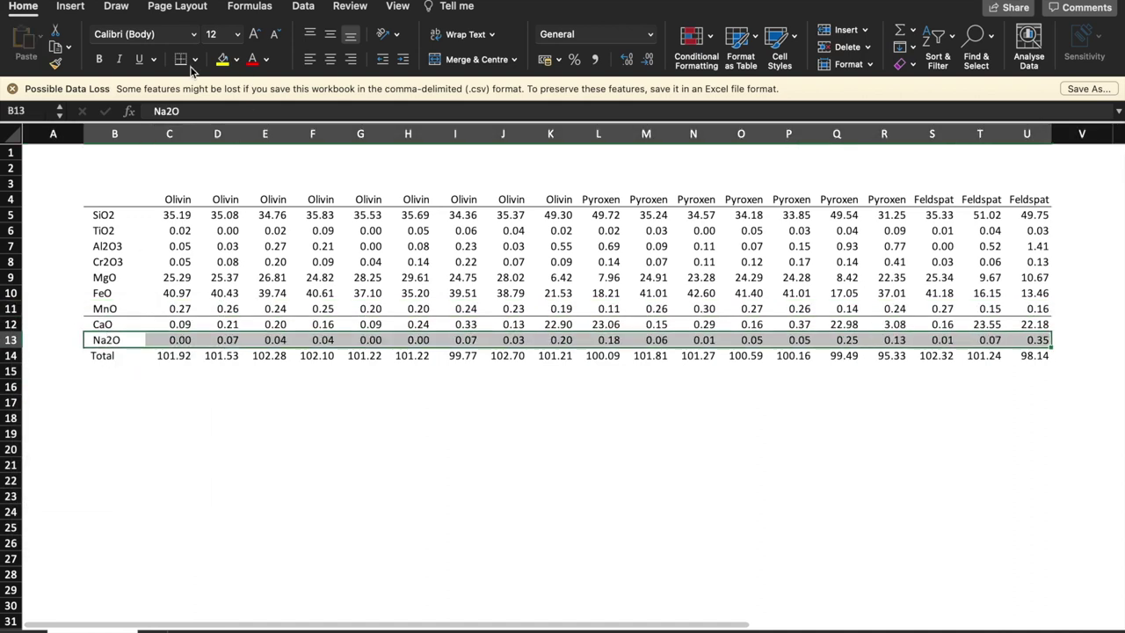
click(105, 308)
key(ctrl+shift+Right)
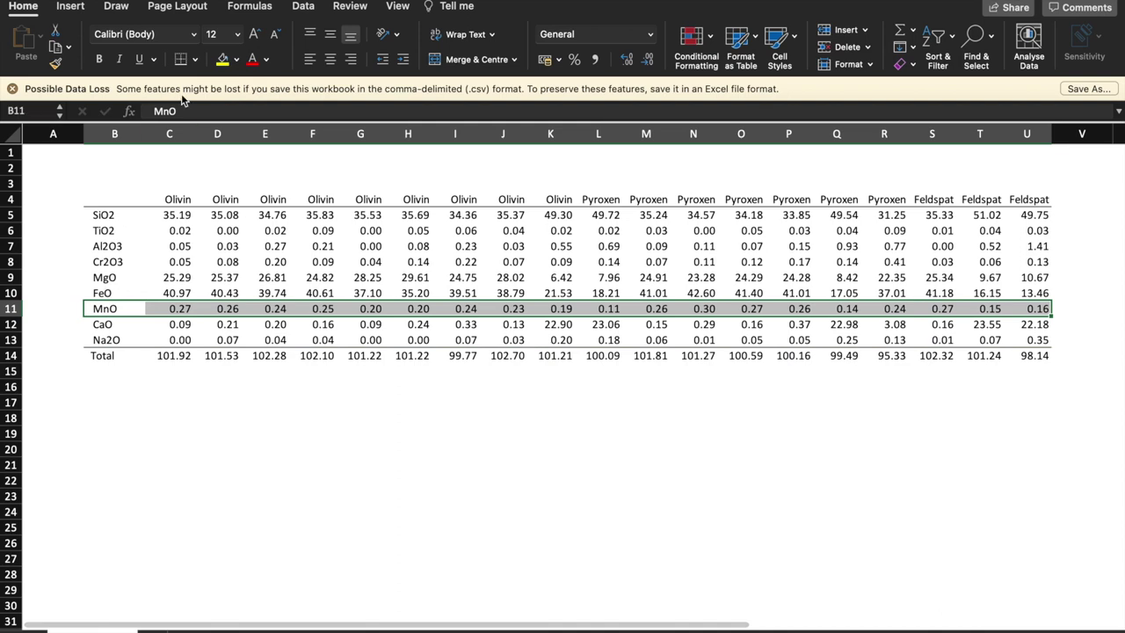
click(194, 59)
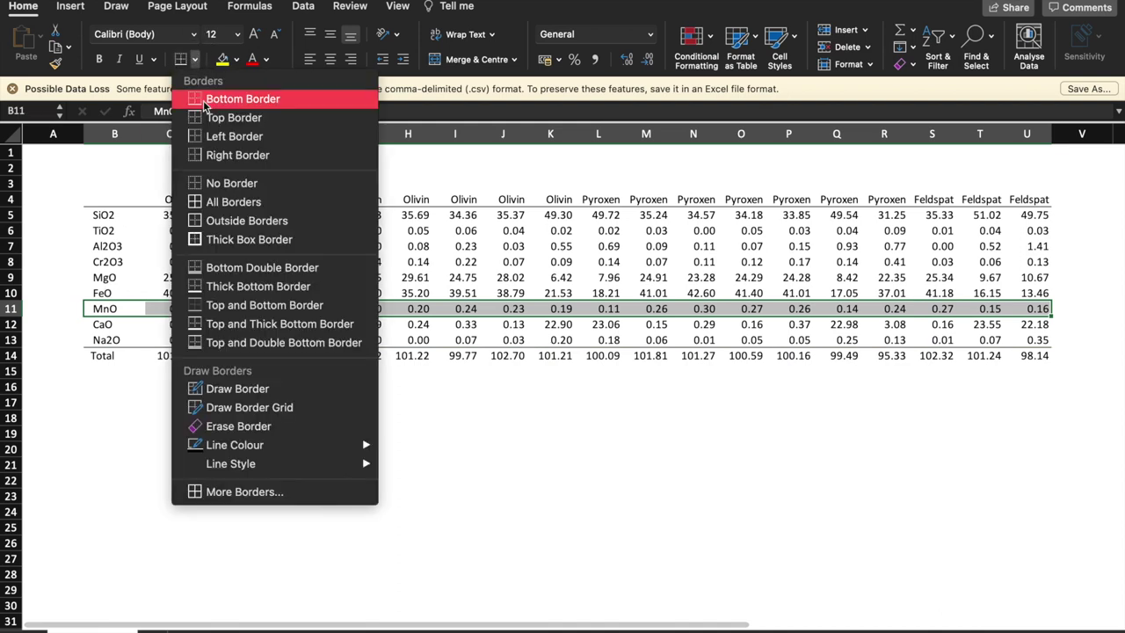
click(216, 183)
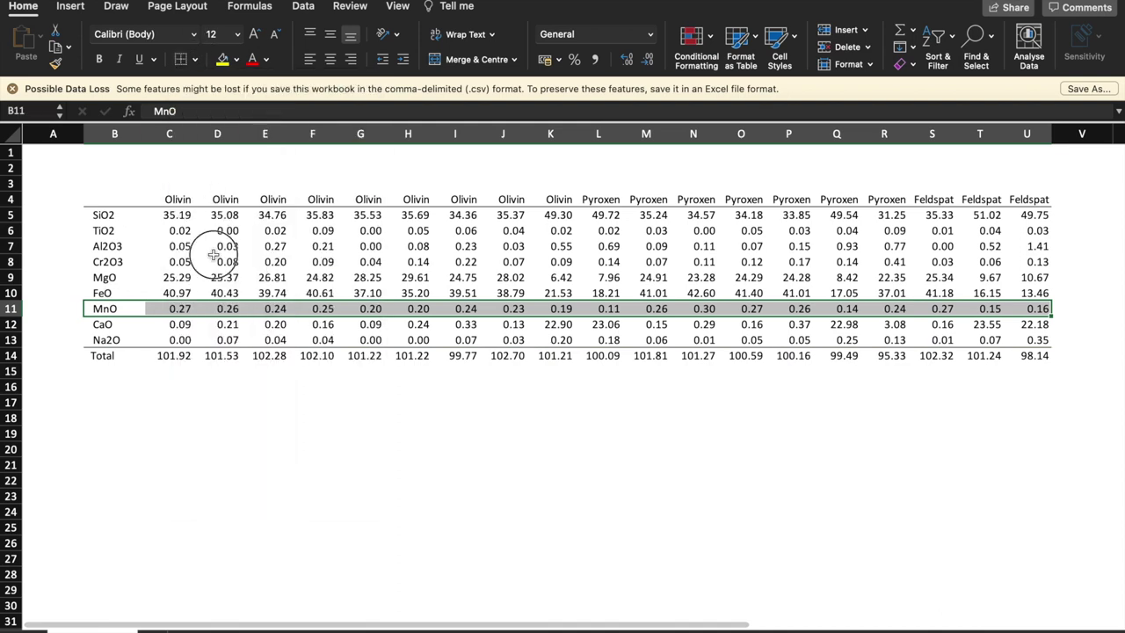
click(217, 261)
Narrow column B so that it fits the oxide names more closely
click(124, 132)
drag(145, 133, 133, 134)
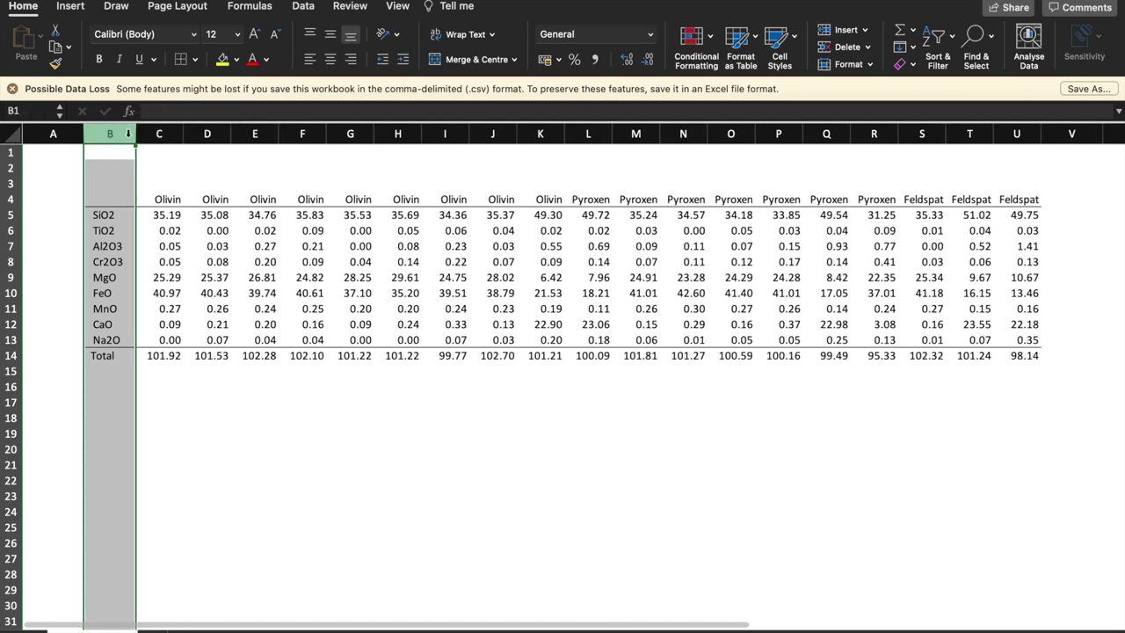
click(163, 135)
click(109, 133)
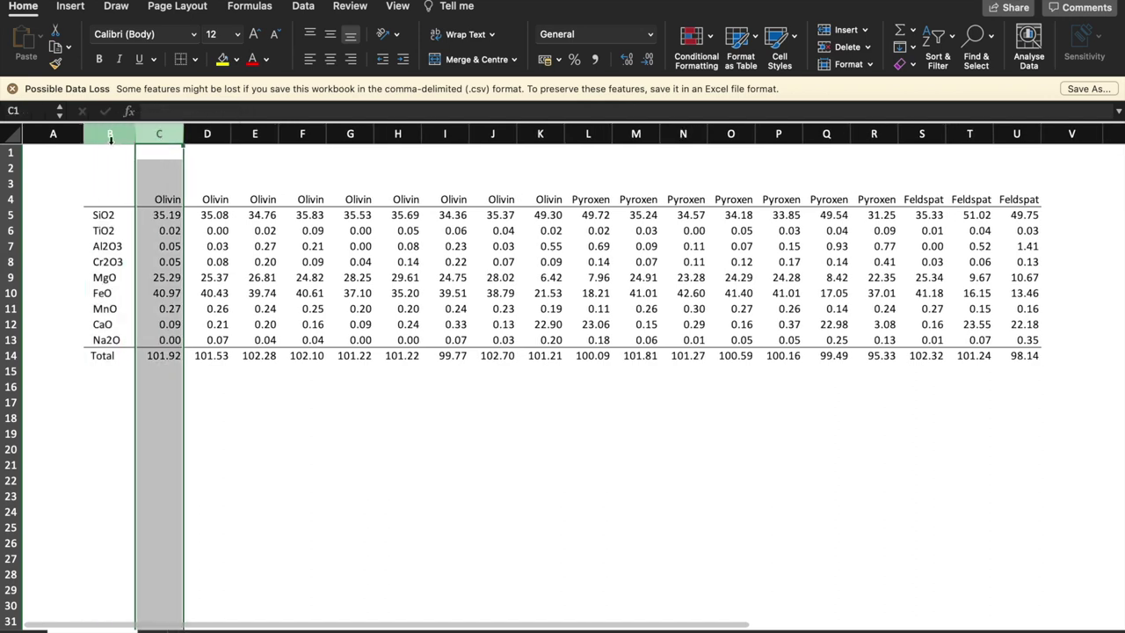
Format the 2 of SiO2 in cell B5 as subscript
double_click(106, 214)
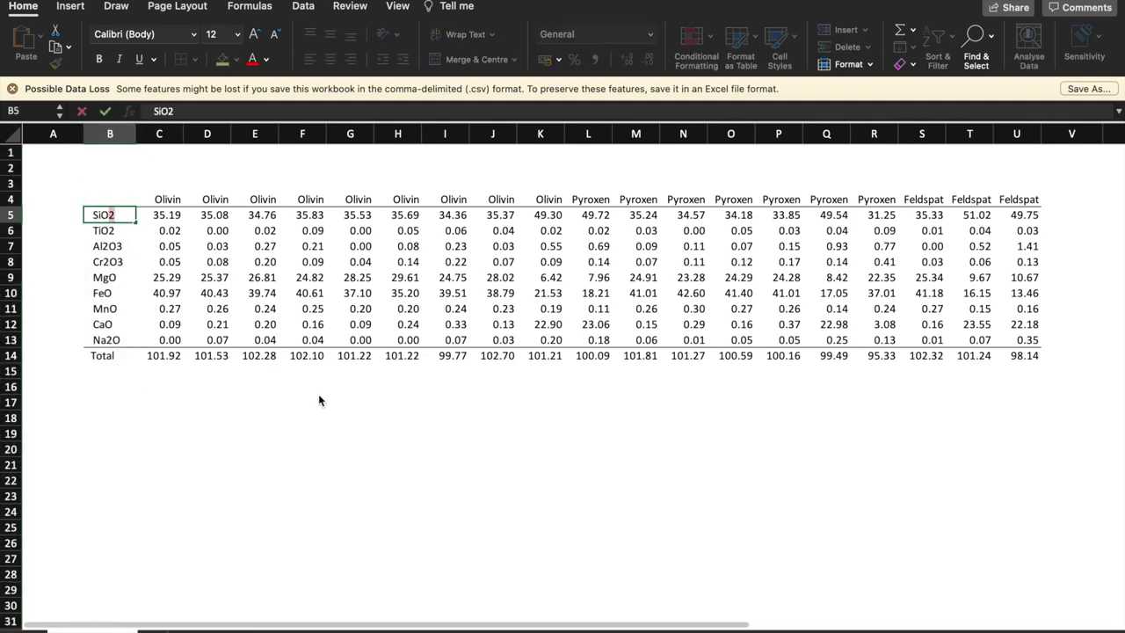
key(super+1)
click(415, 334)
click(743, 466)
Format the 2 of TiO2 in cell B6 as subscript
double_click(105, 232)
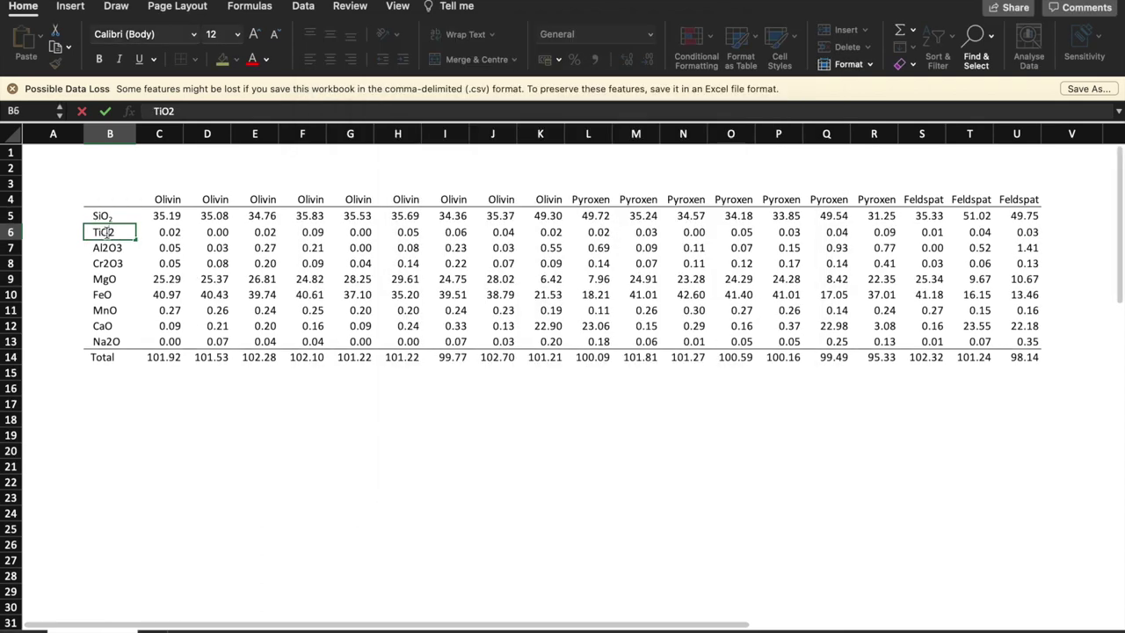
key(shift+Right)
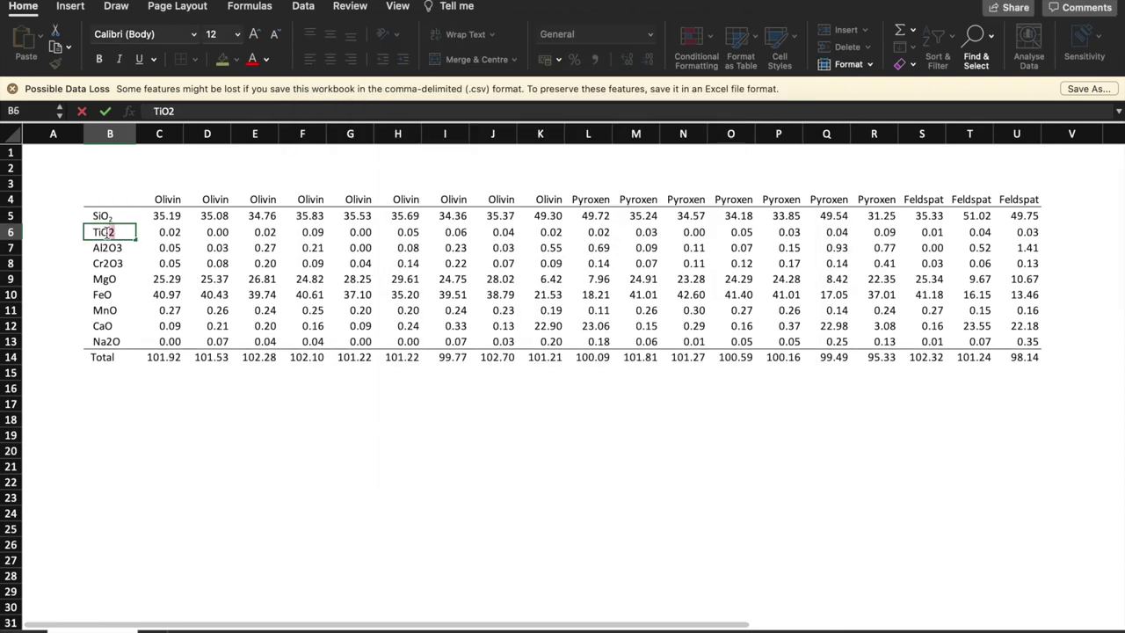
key(super+1)
click(402, 335)
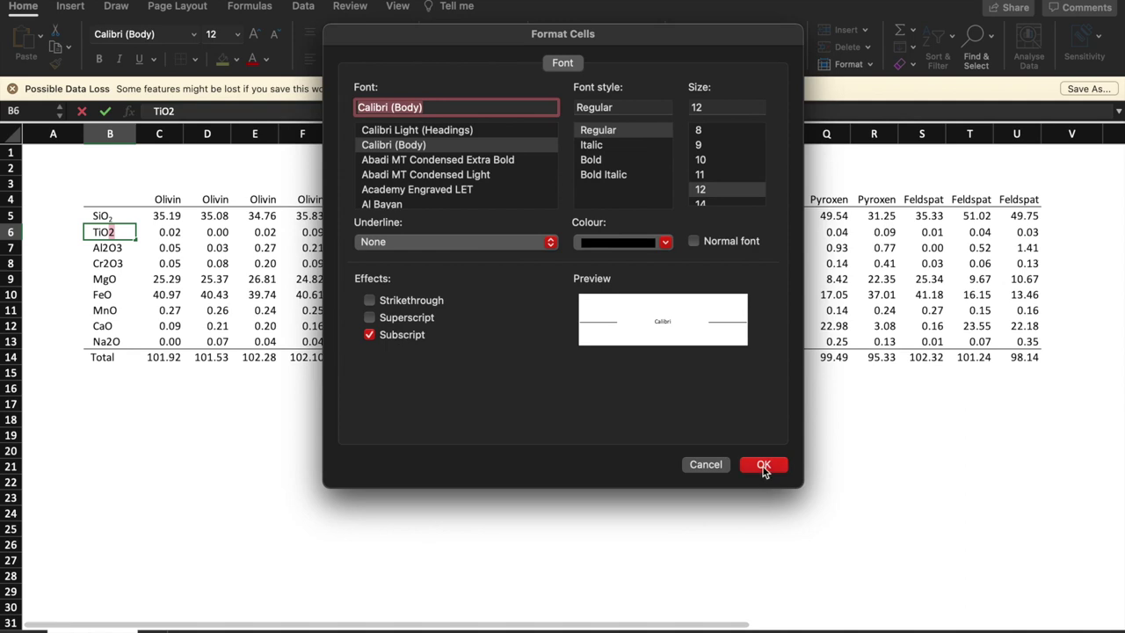
click(763, 466)
click(255, 265)
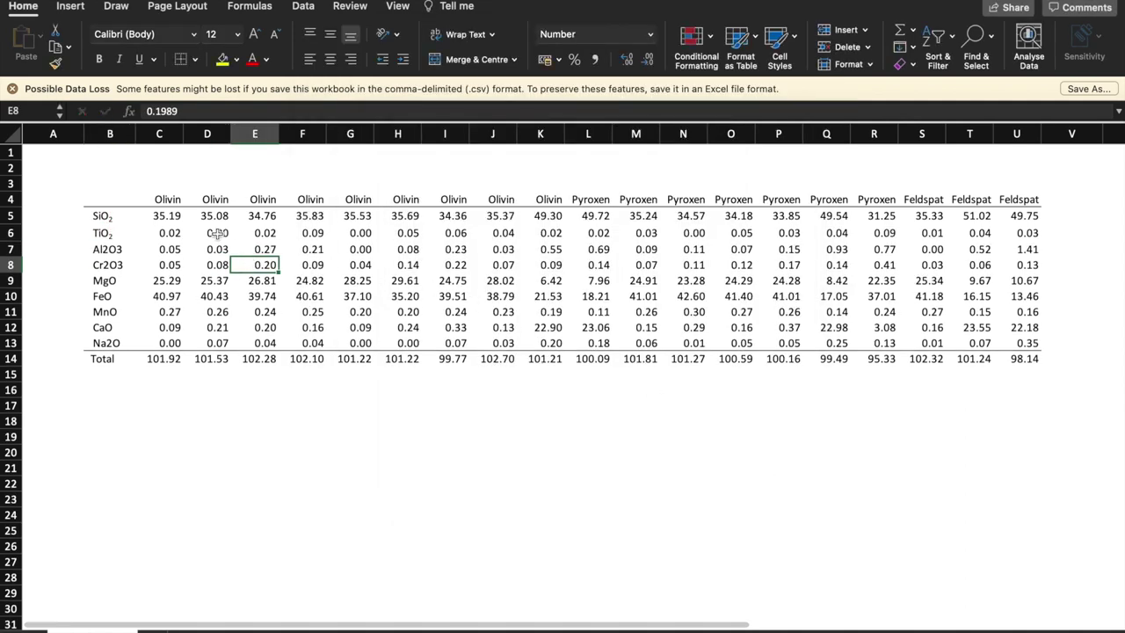
drag(159, 202, 1003, 366)
click(874, 452)
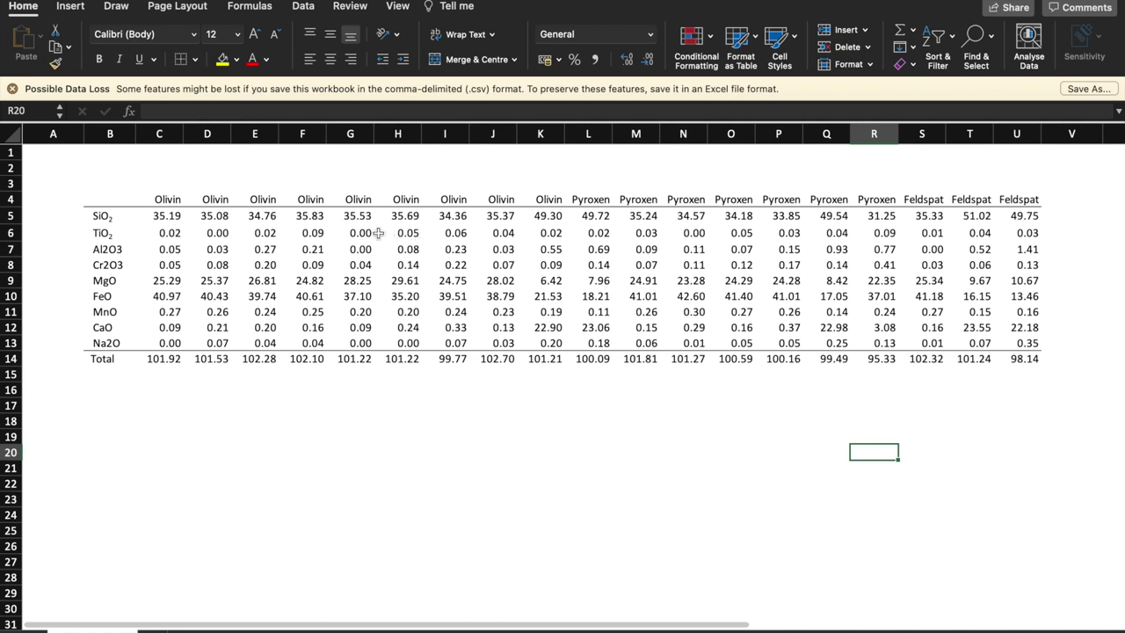
Replace the header in C4 with Lok 1 and copy it across D4:F4
click(168, 199)
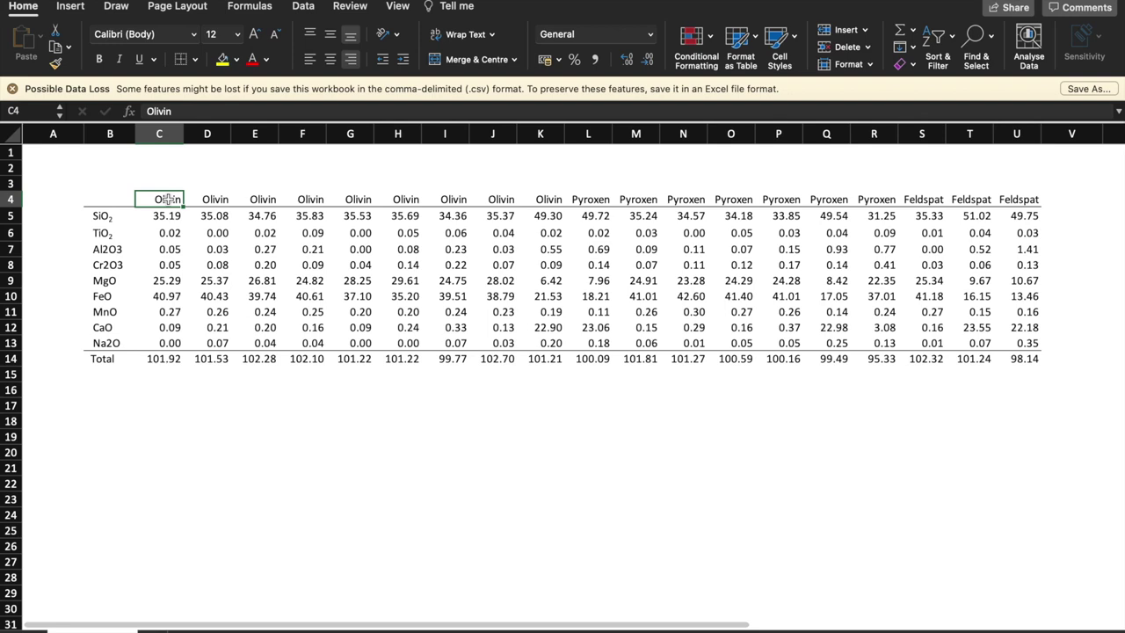
text(Lok 1)
key(Return)
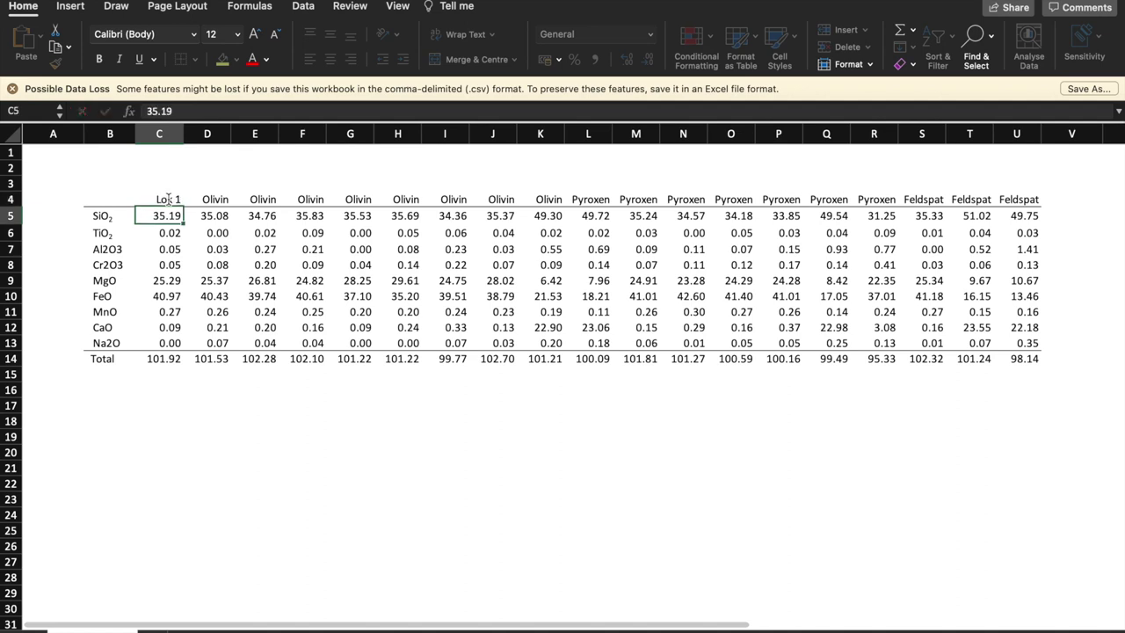
click(169, 201)
key(cmd+c)
key(Right)
key(shift+Right)
key(shift+Right)
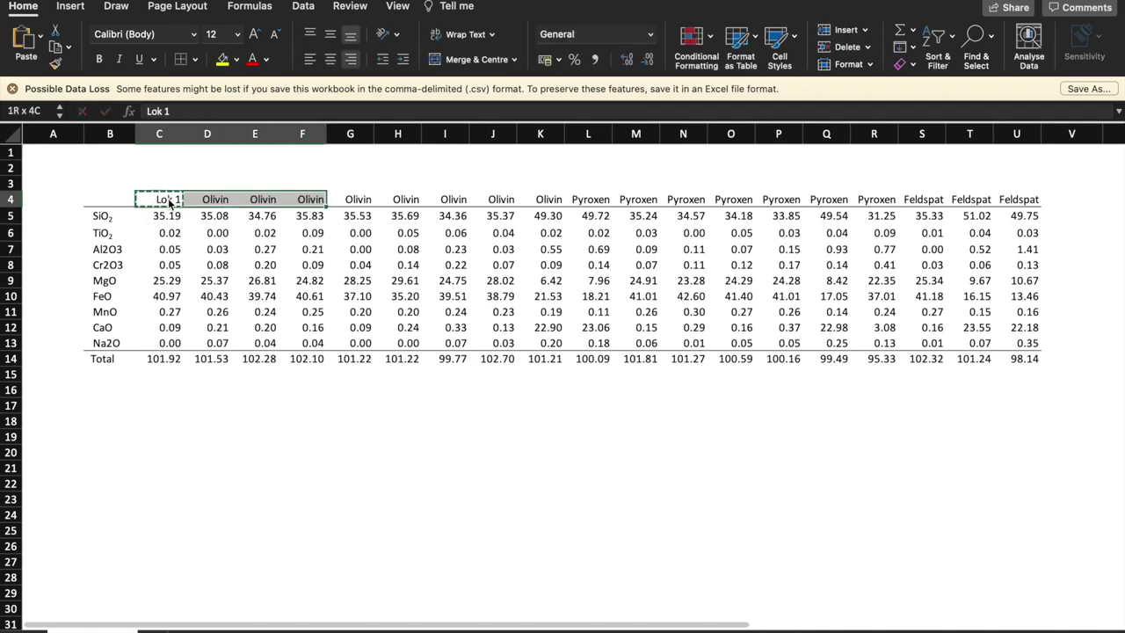
key(cmd+v)
Replace the header in G4 with Lok 2 and copy it across H4:J4
key(shift+Left)
key(shift+Left)
key(Right)
key(Right)
key(Right)
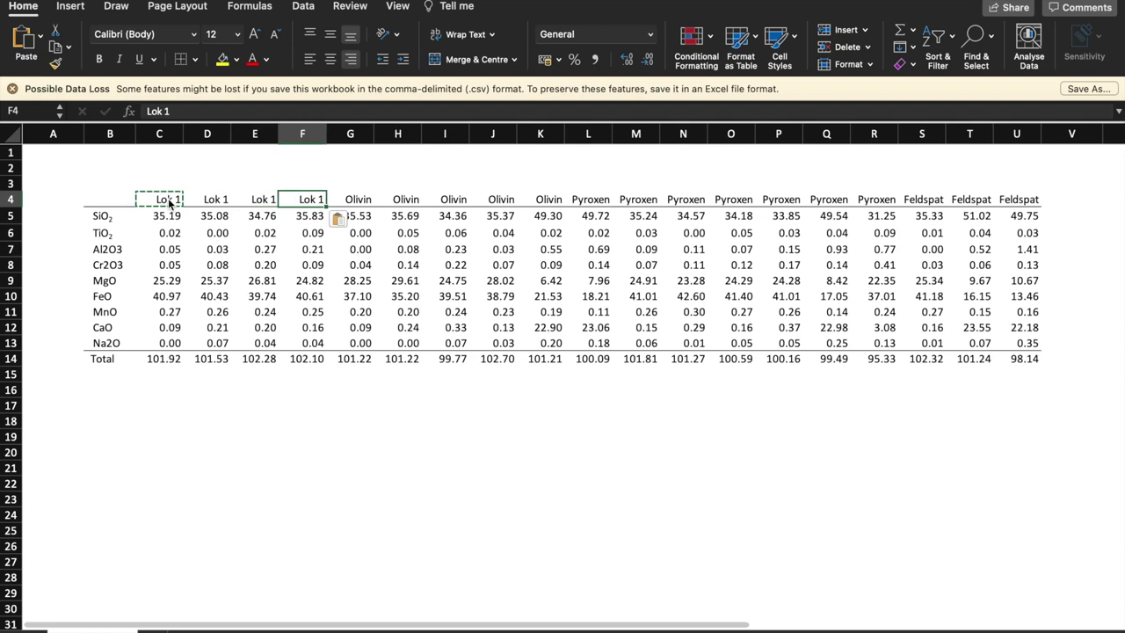
text(Lok)
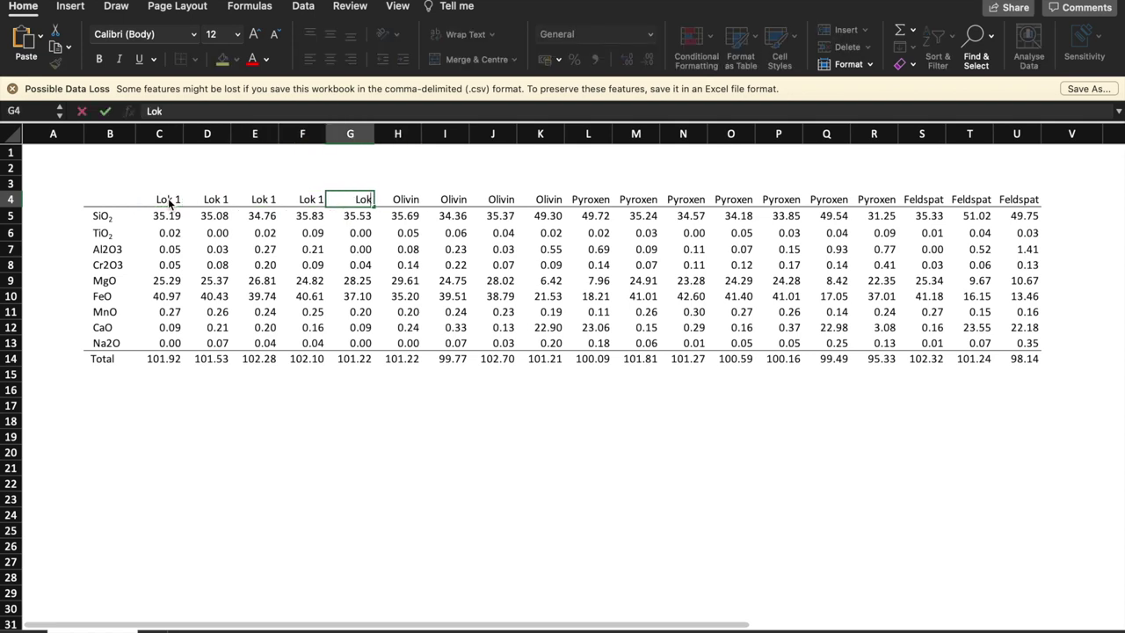
text( 2)
key(Return)
key(Up)
key(super+c)
key(shift+Right)
key(shift+Right)
key(shift+Right)
key(super+v)
Enter the heading Olivin in C3 and merge and centre it across C3:K3
drag(167, 183, 537, 185)
text(Olivin)
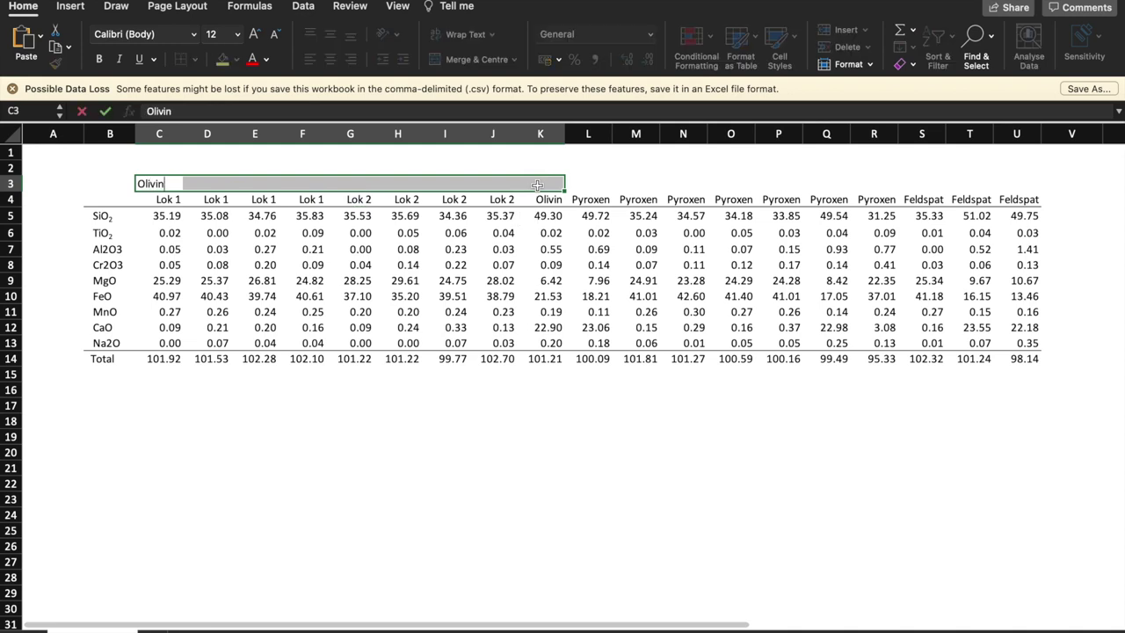
click(552, 226)
drag(148, 183, 562, 186)
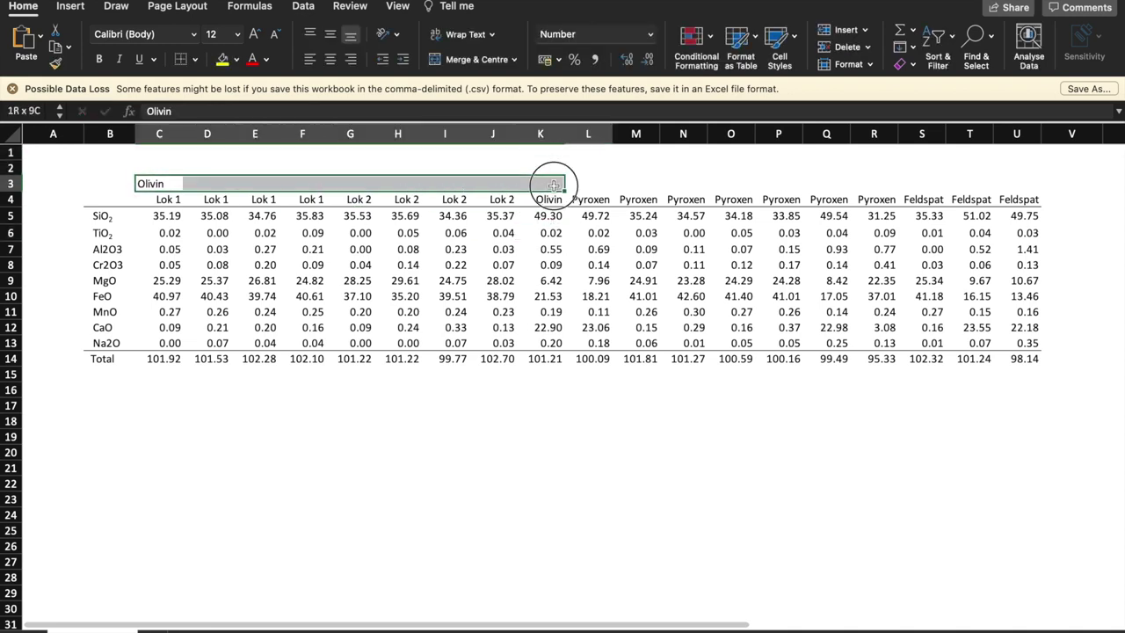
click(501, 59)
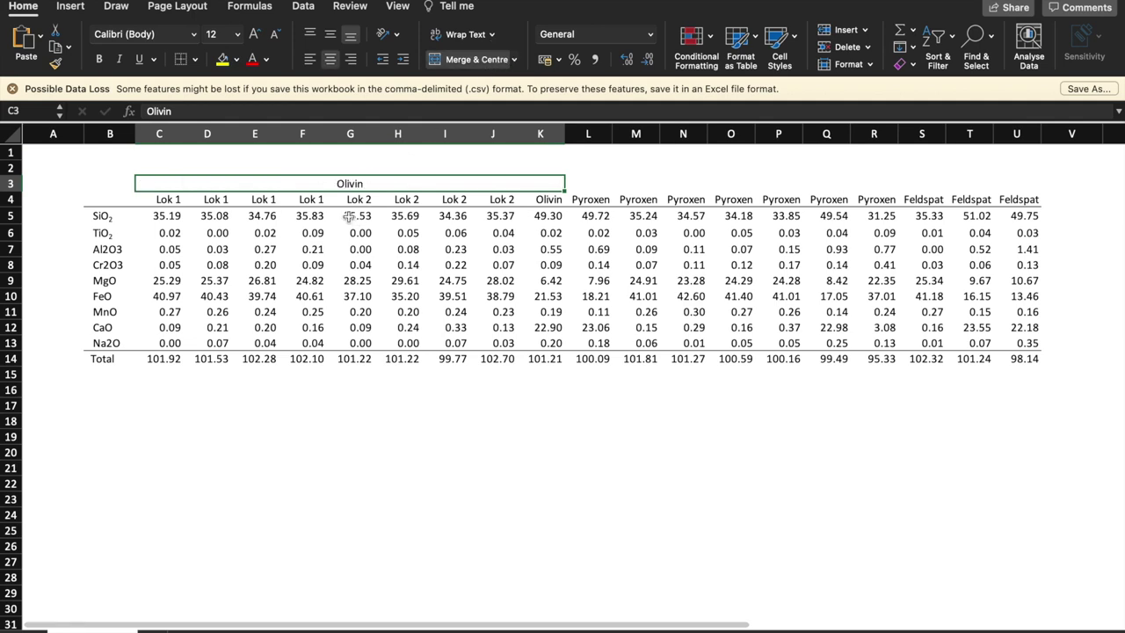
Replace the header in K4 with Lok 3
click(543, 186)
click(543, 201)
text(Lok 3)
key(Return)
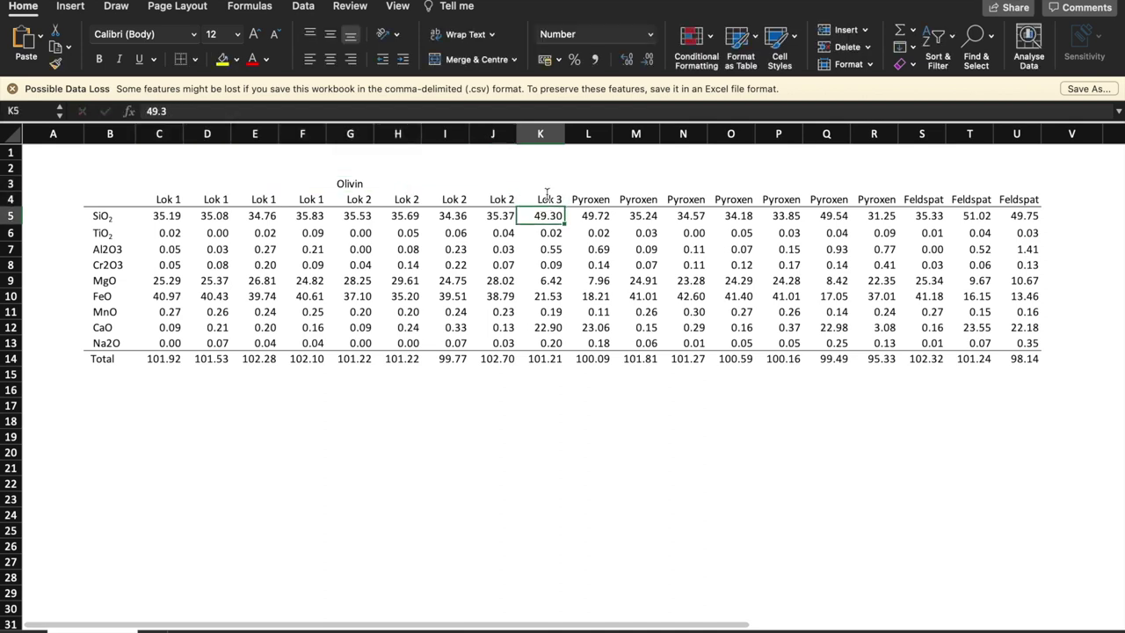
Enter the heading Pyroxen in L3 and merge and centre it across L3:R3
click(589, 187)
text(Pyroxen)
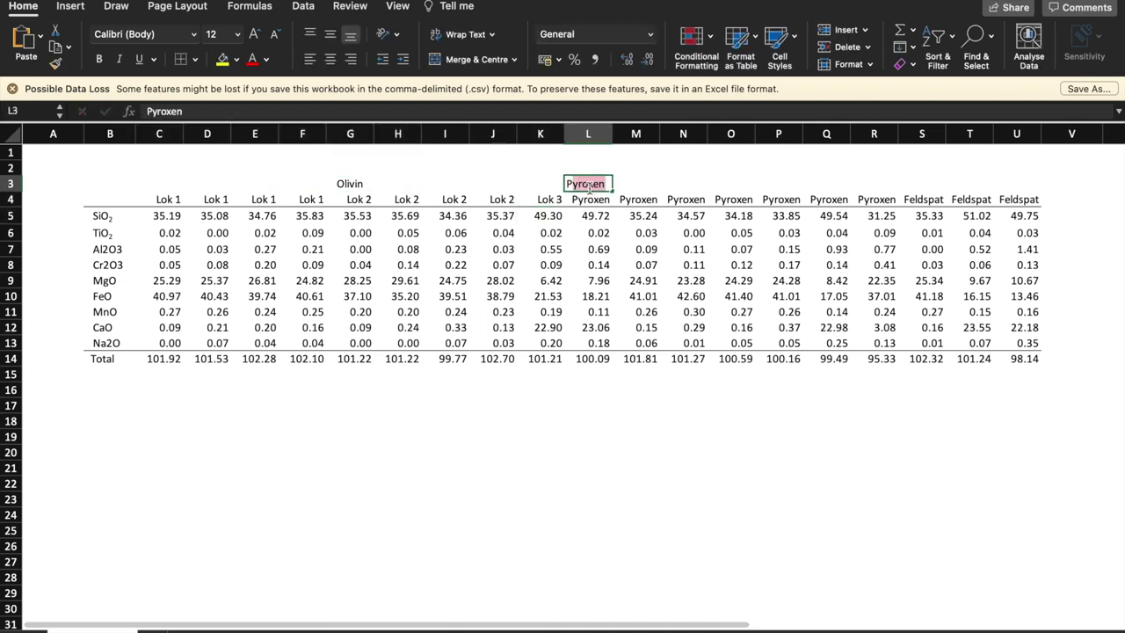
key(Return)
click(589, 187)
drag(589, 187, 874, 184)
click(479, 59)
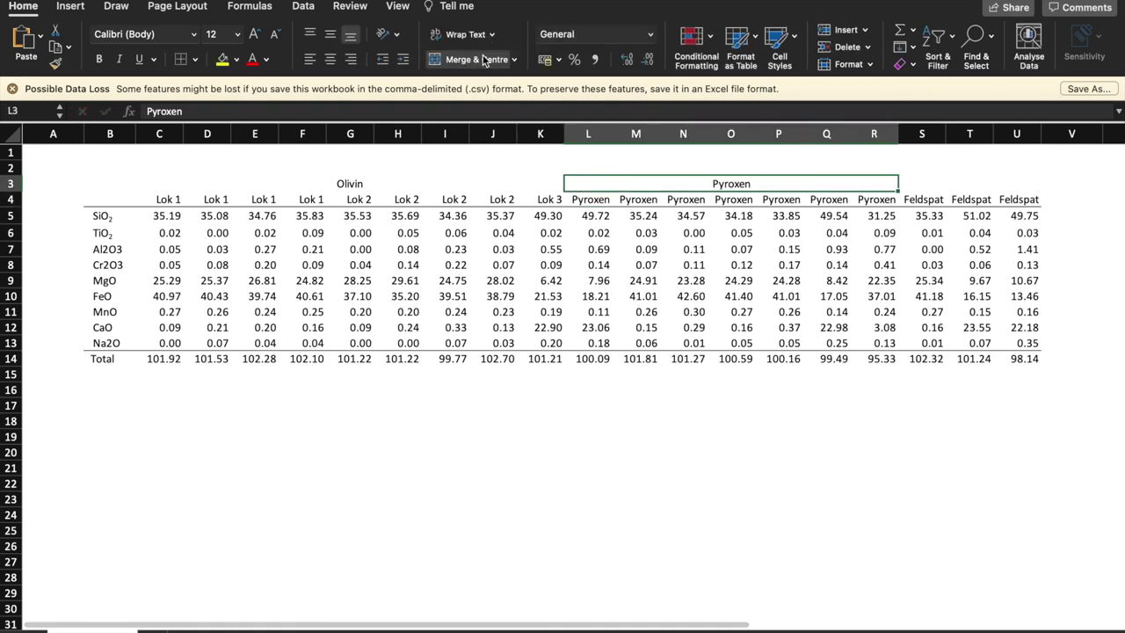
Replace the header in L4 with Lok 1
click(586, 199)
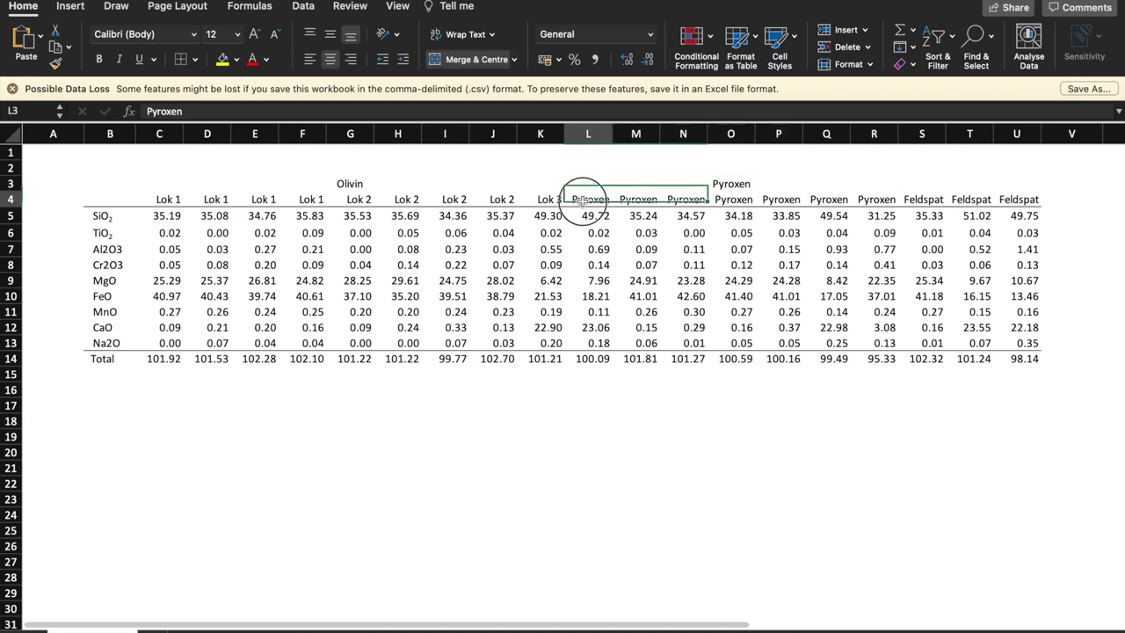
text(Lok)
key(Tab)
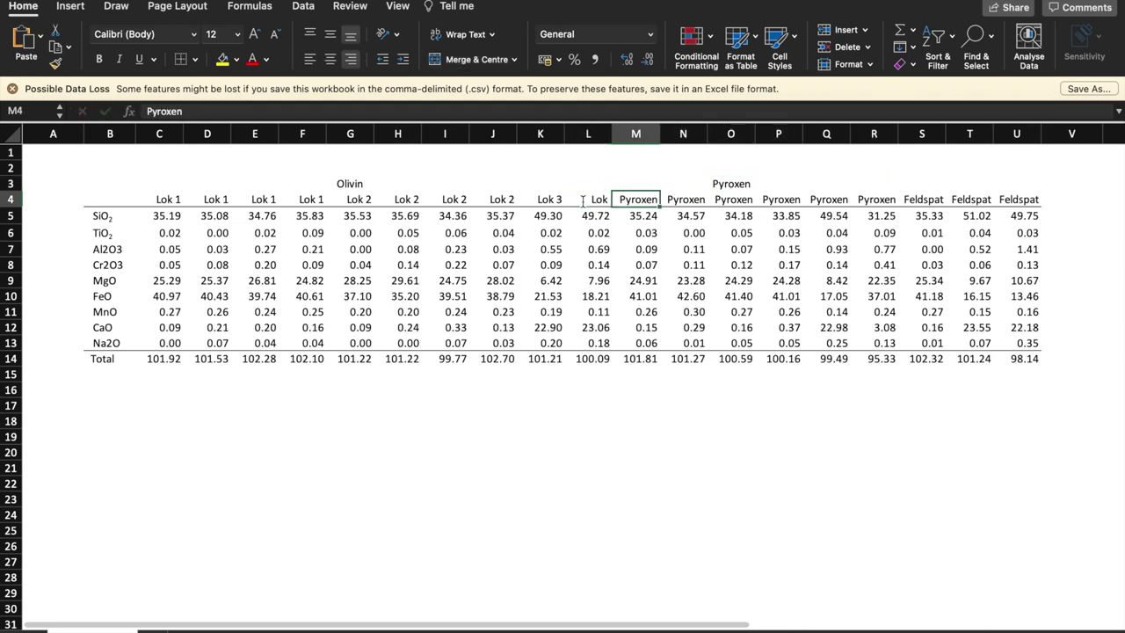
click(583, 201)
text(Lo)
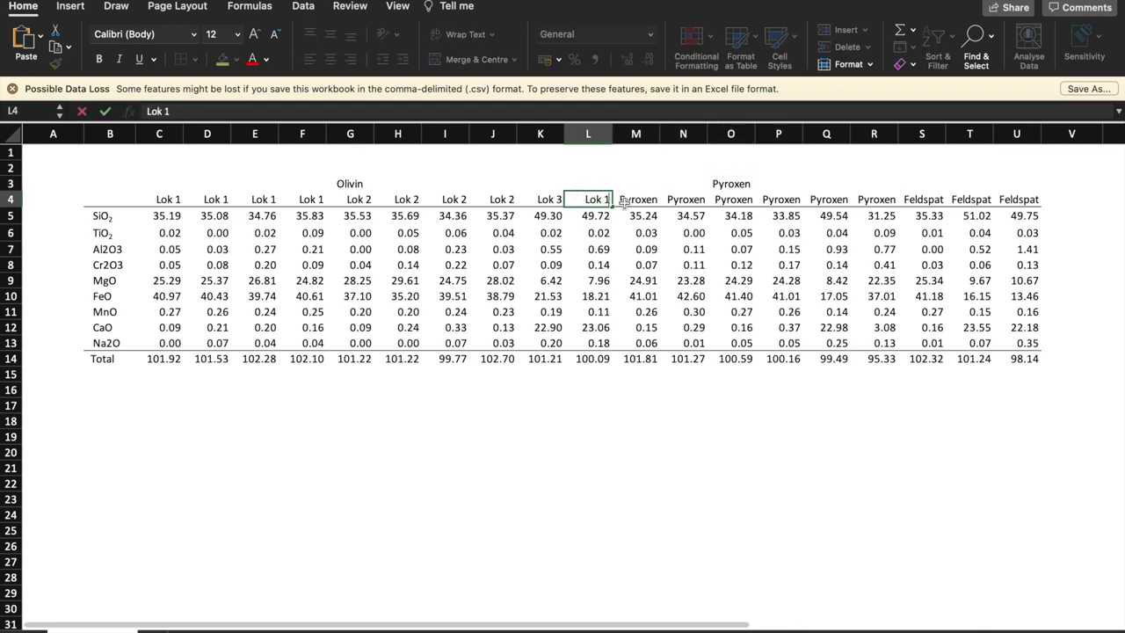
click(634, 200)
key(Return)
Copy the Lok 1 header from L4 across M4:P4
click(588, 200)
key(cmd+c)
drag(588, 199, 637, 204)
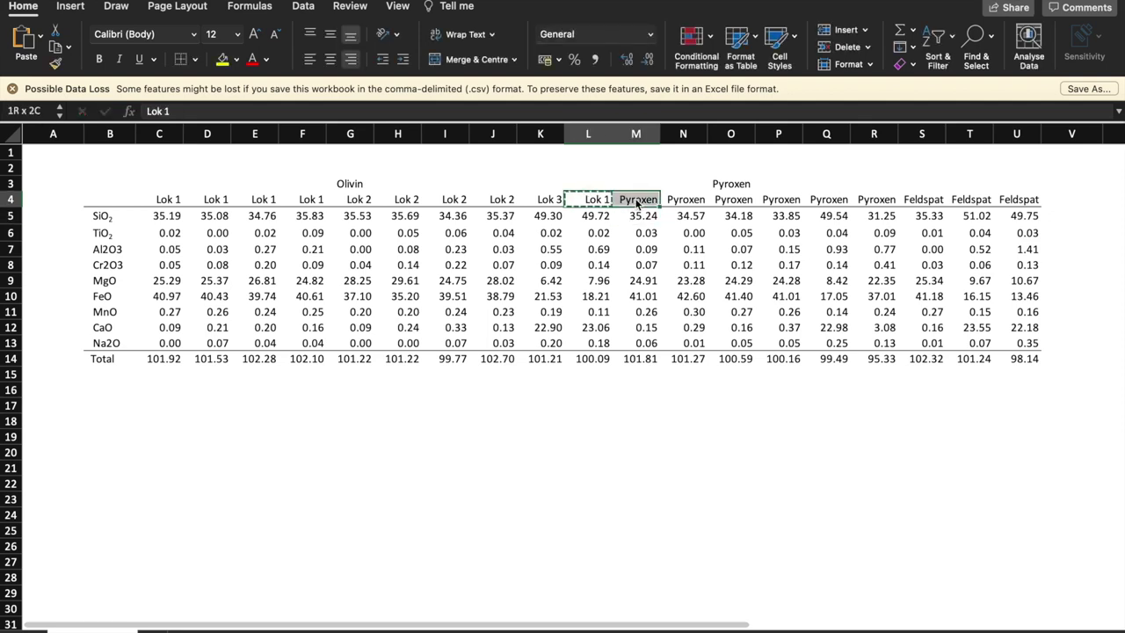
key(shift+Right)
key(shift+Right)
key(shift+Right)
key(cmd+v)
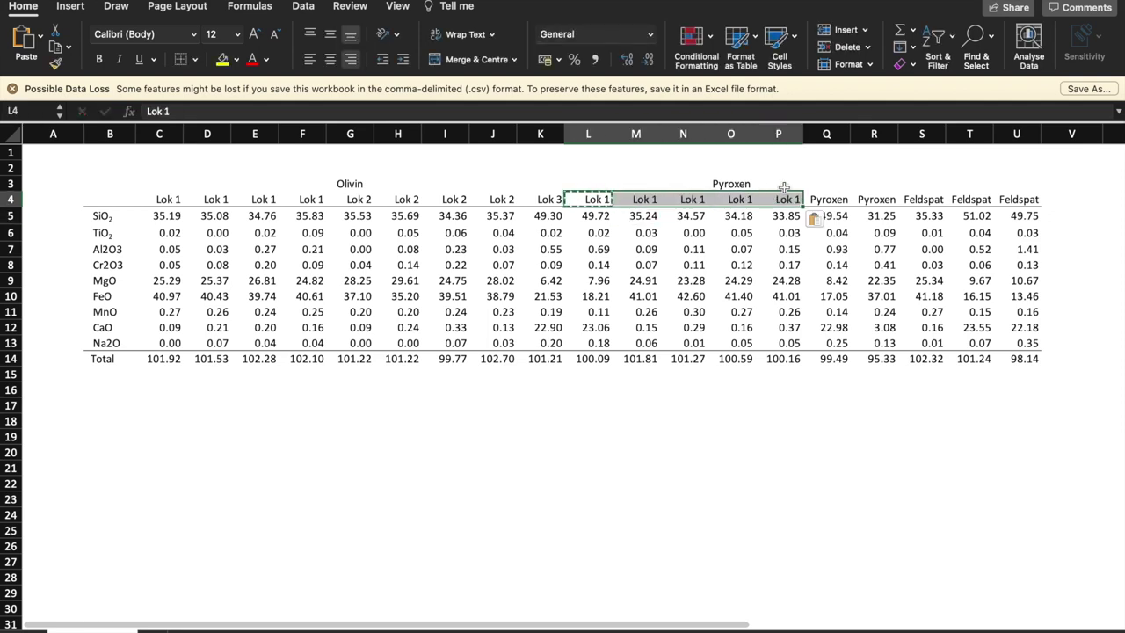
Replace the headers in Q4 and R4 with Lok 2
click(823, 201)
text(Lok 2)
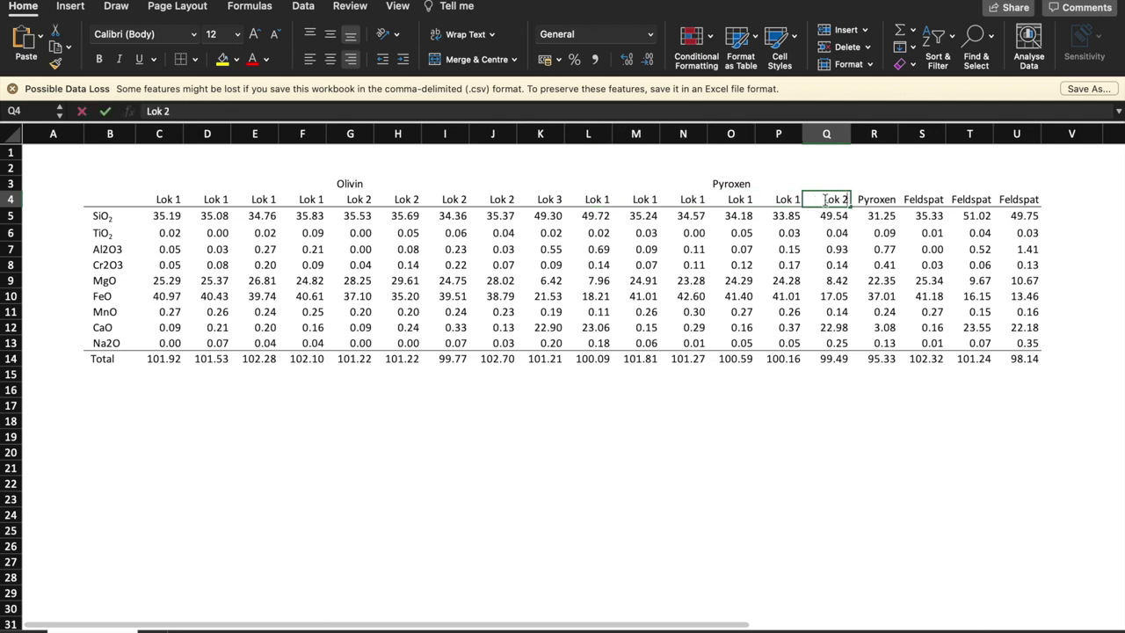
key(Tab)
text(Lok)
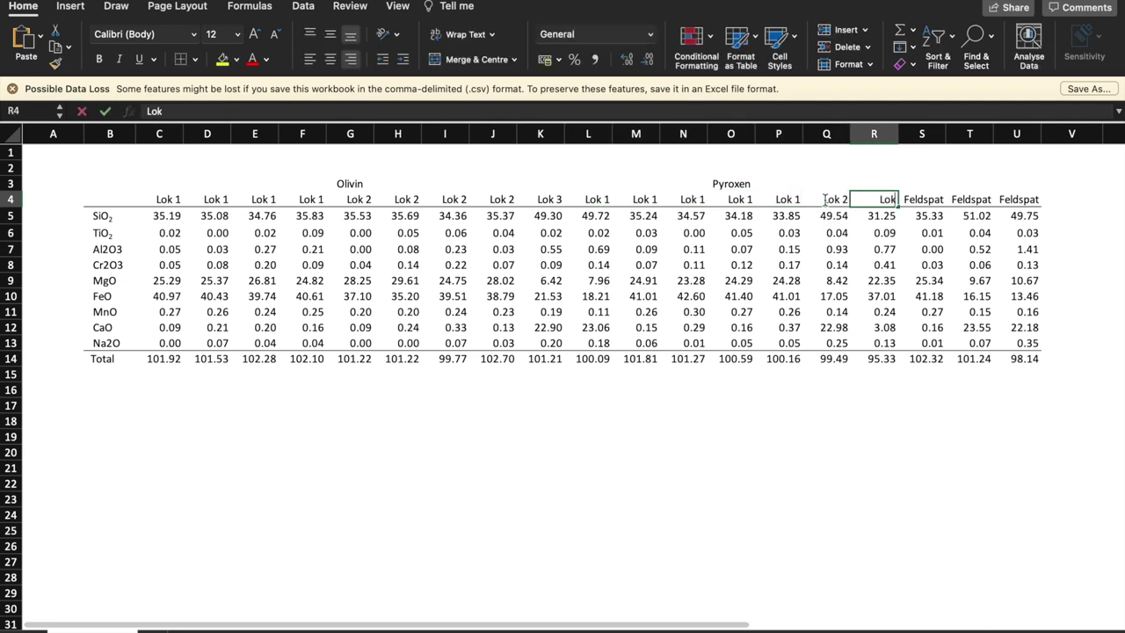
text( 2)
click(905, 202)
Replace the header in S4 with Lok 3 and copy it across T4:U4
click(879, 200)
shift+click(925, 206)
key(cmd+c)
click(924, 206)
text(Lok 3)
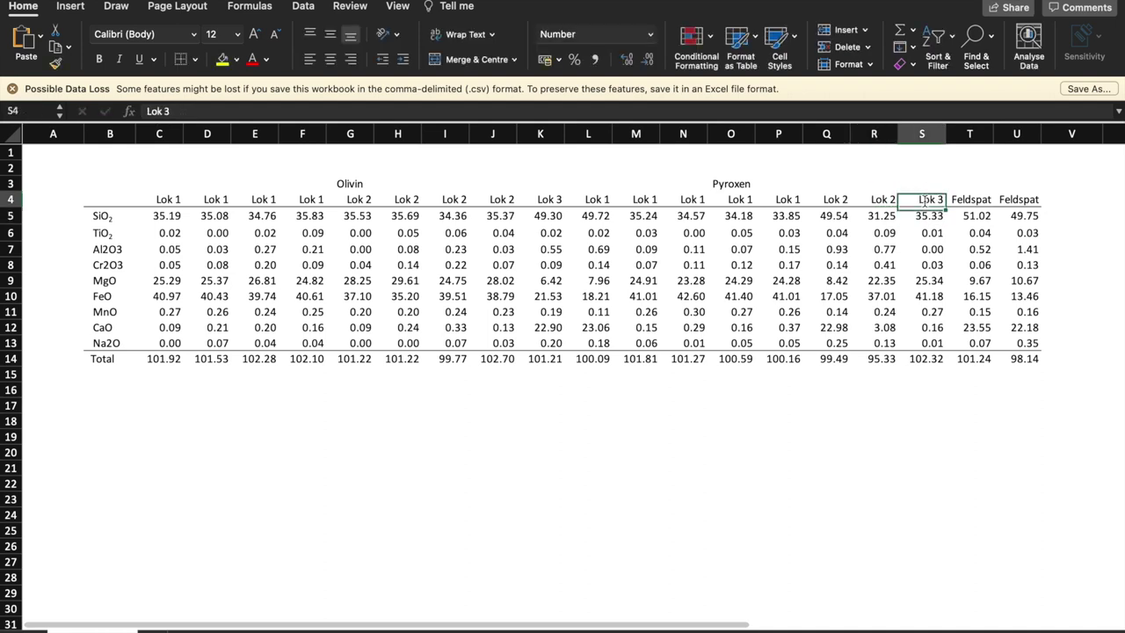
click(926, 206)
key(shift+Right)
key(shift+Right)
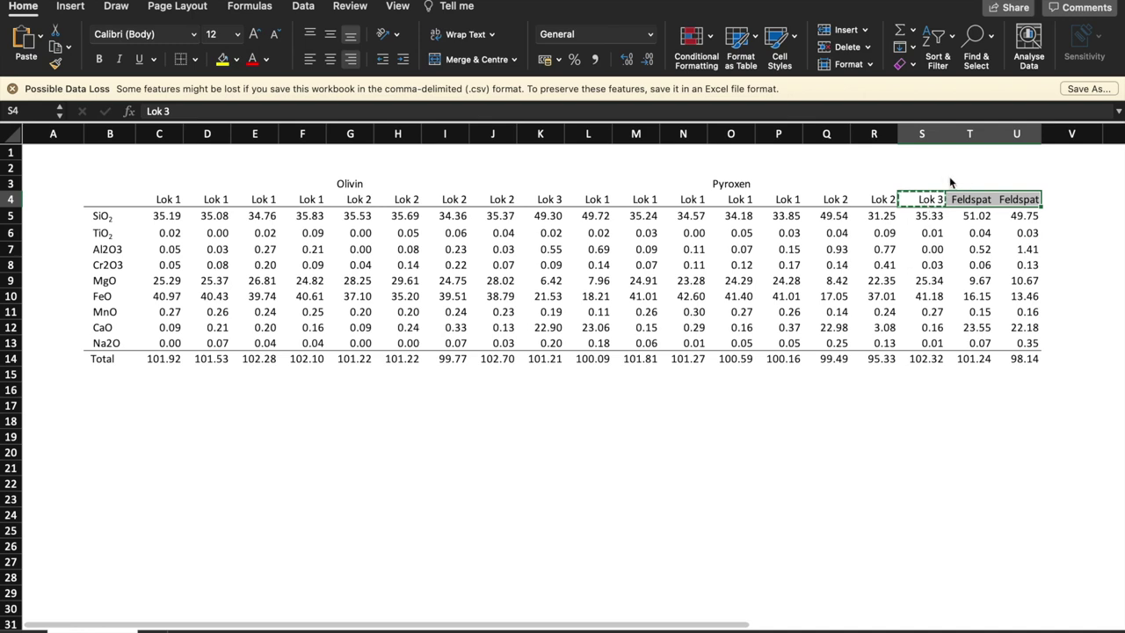
key(cmd+r)
Enter the heading Feldspat in S3 and merge and centre it across S3:U3
click(923, 182)
text(Feldspat)
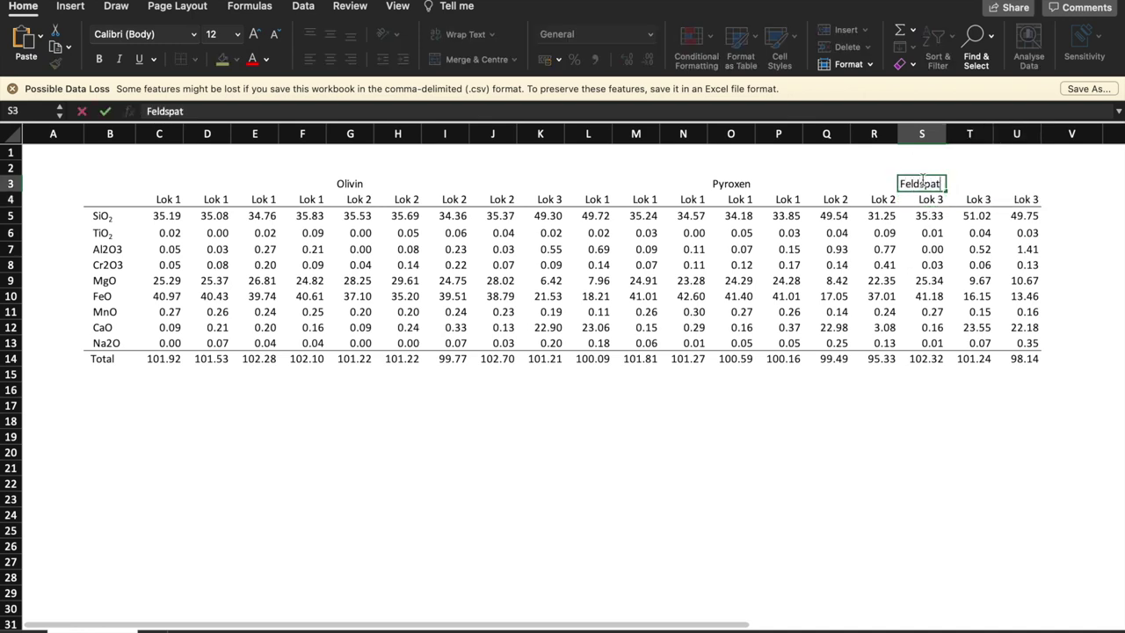
drag(923, 182, 1020, 184)
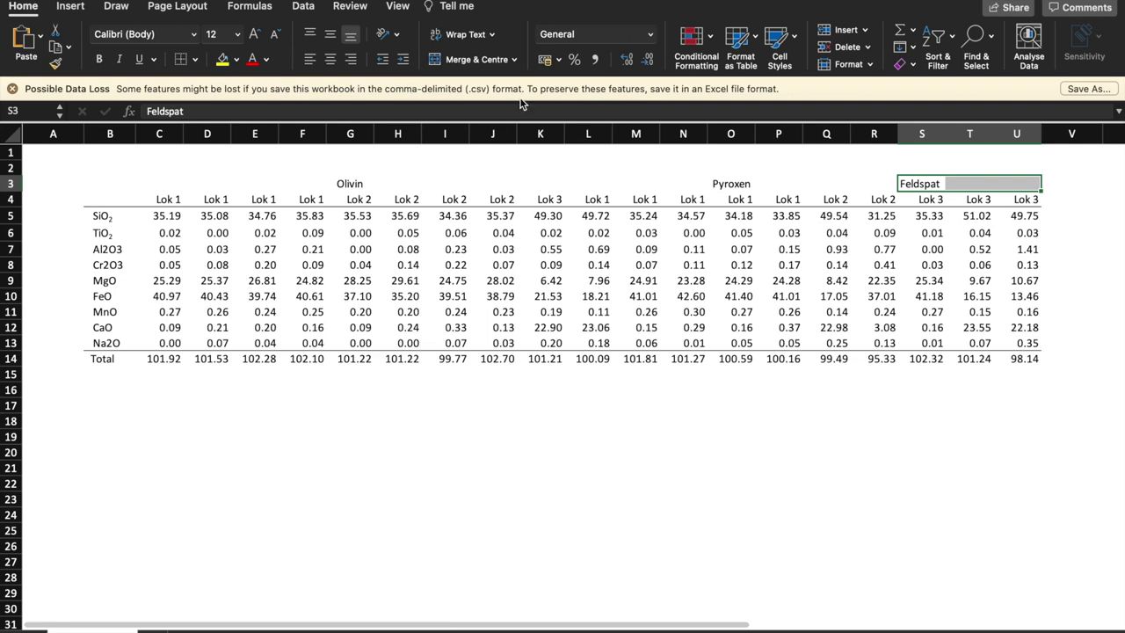
click(472, 59)
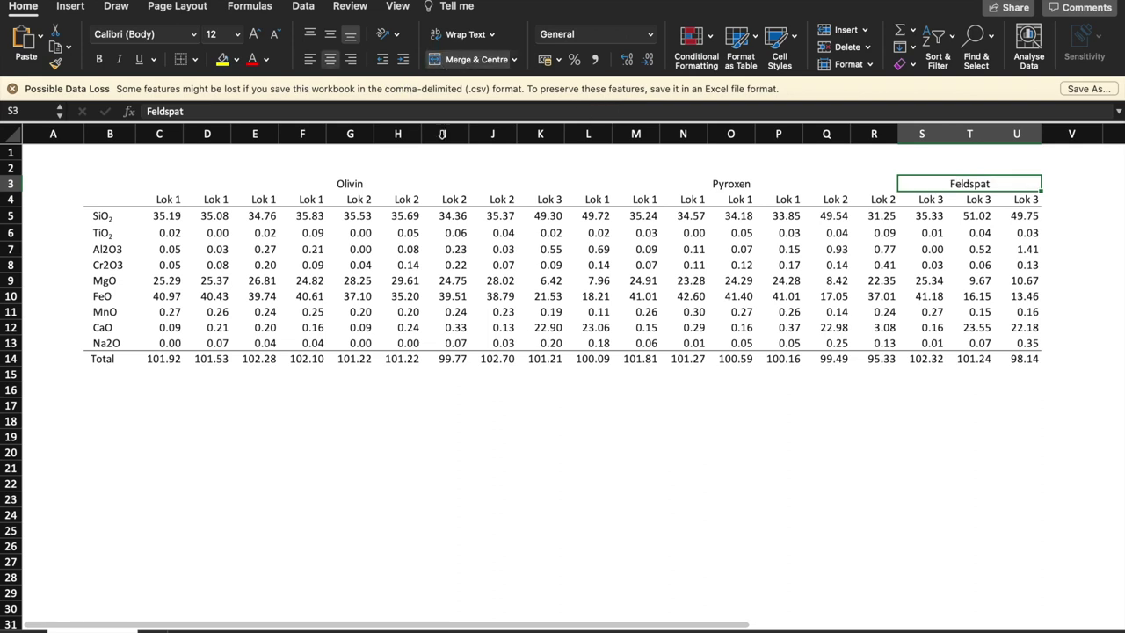
Add a right border to the Olivin block C3:K14
click(325, 184)
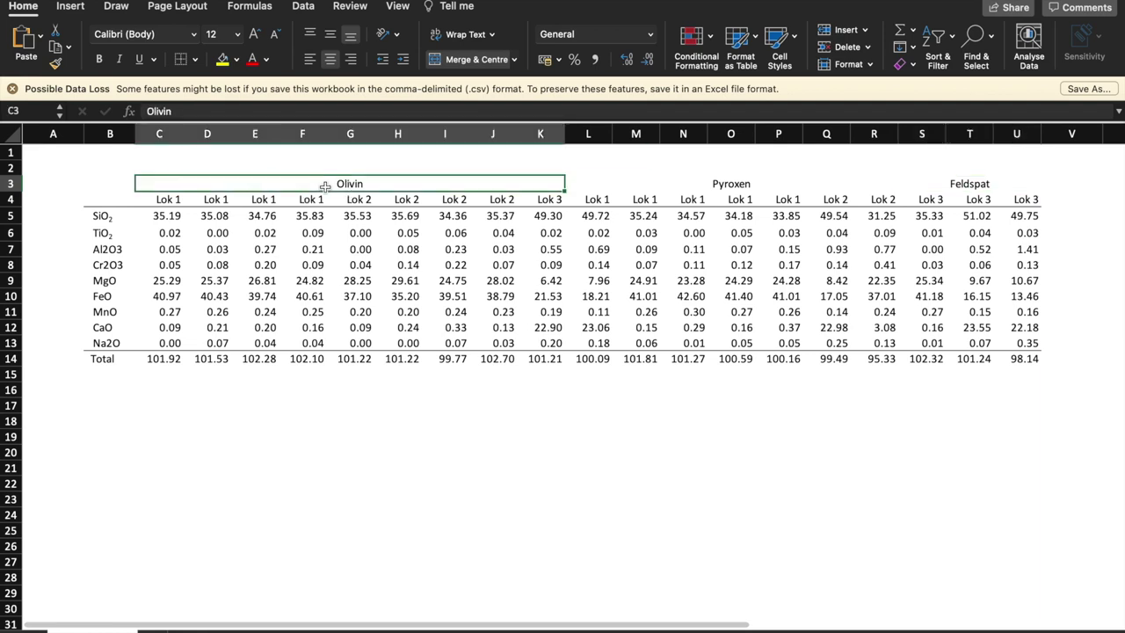
click(551, 199)
click(550, 185)
drag(551, 185, 549, 361)
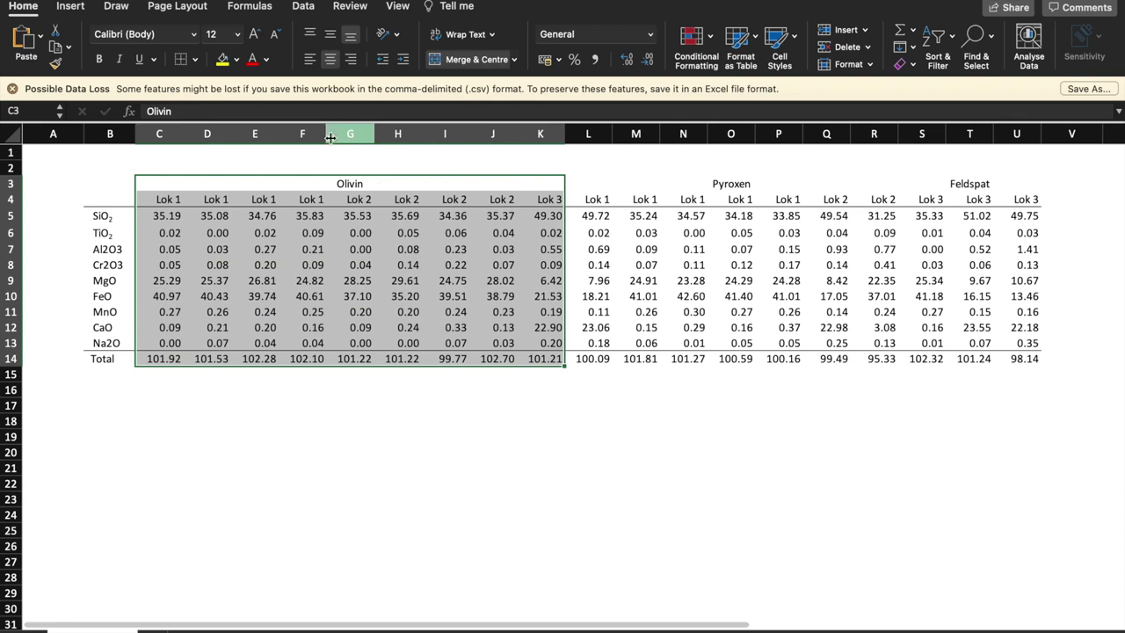
click(195, 60)
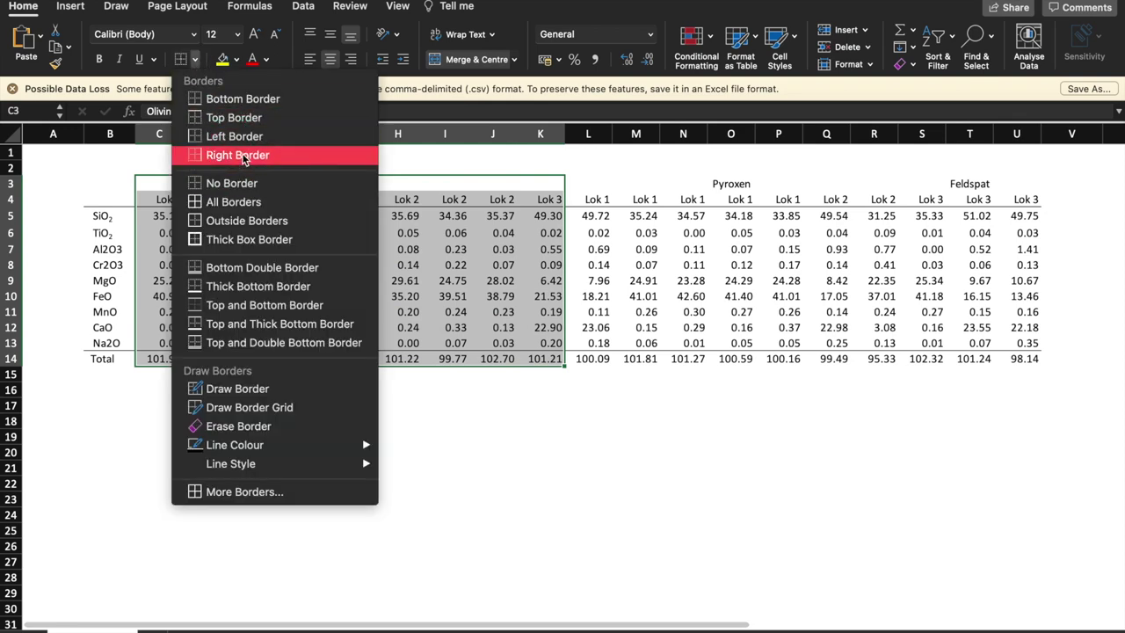
click(597, 185)
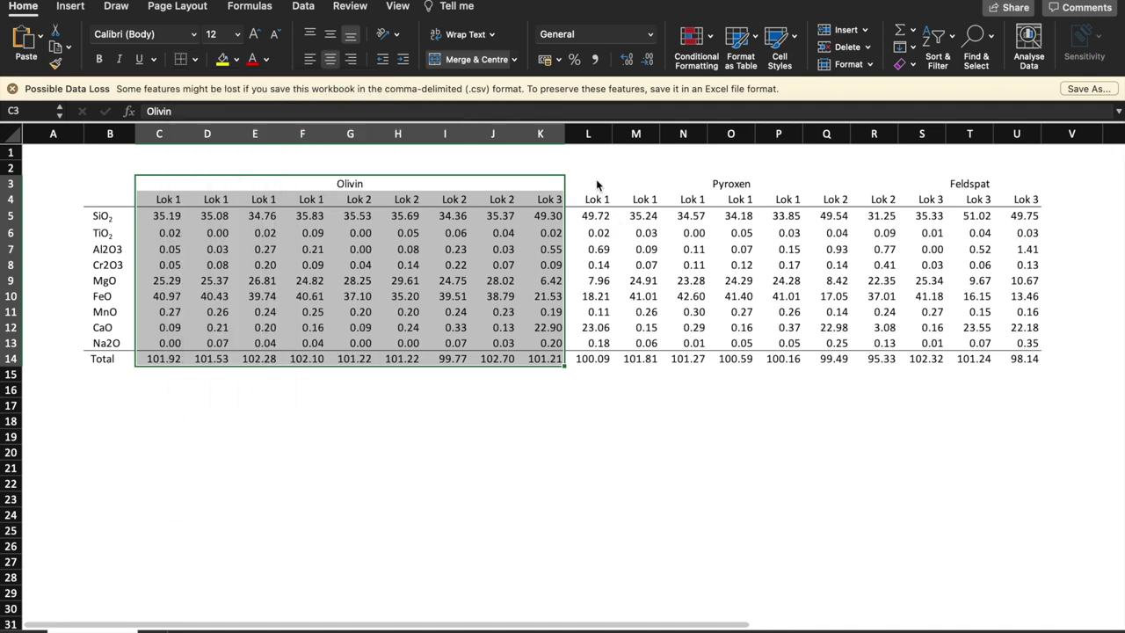
Add a left border to the Pyroxen block L3:R14
click(614, 180)
click(628, 235)
drag(621, 176, 626, 358)
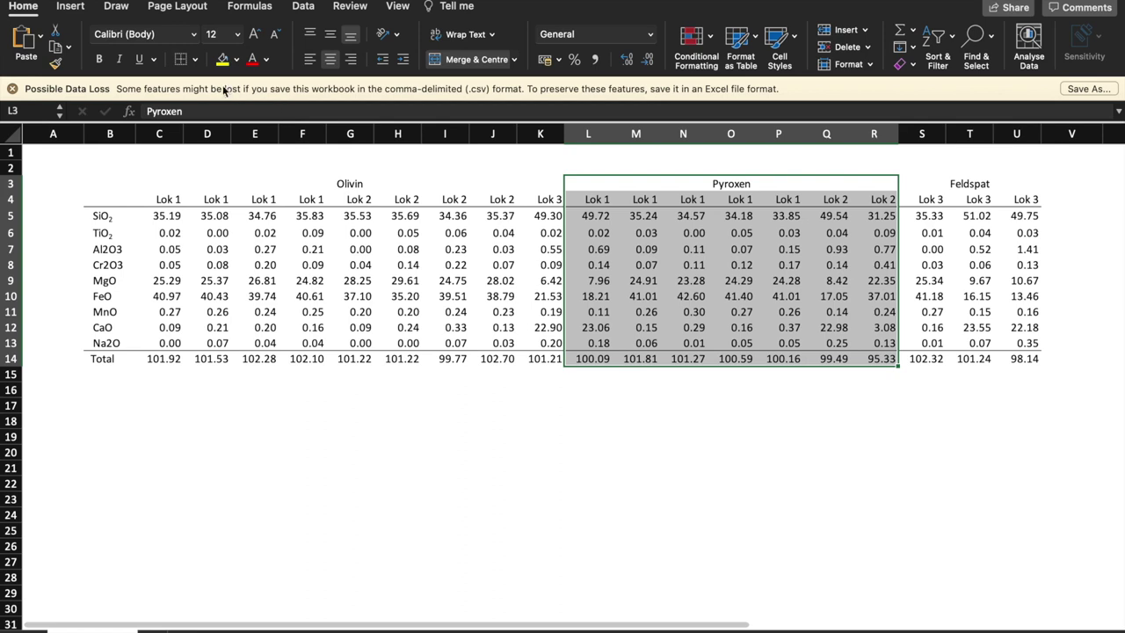
click(195, 60)
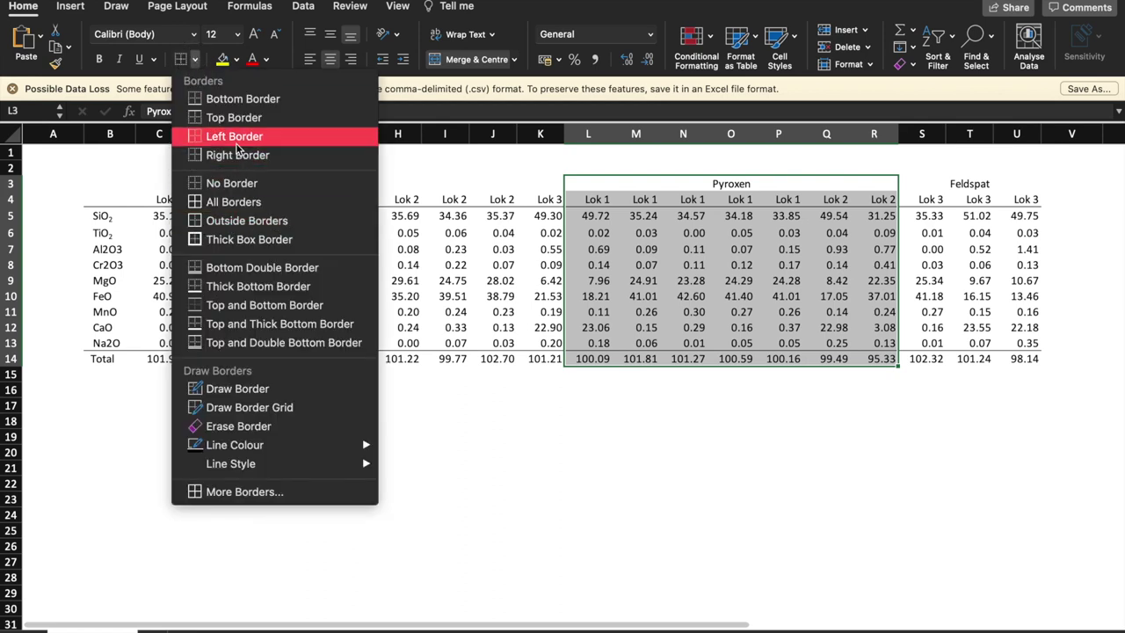
click(234, 138)
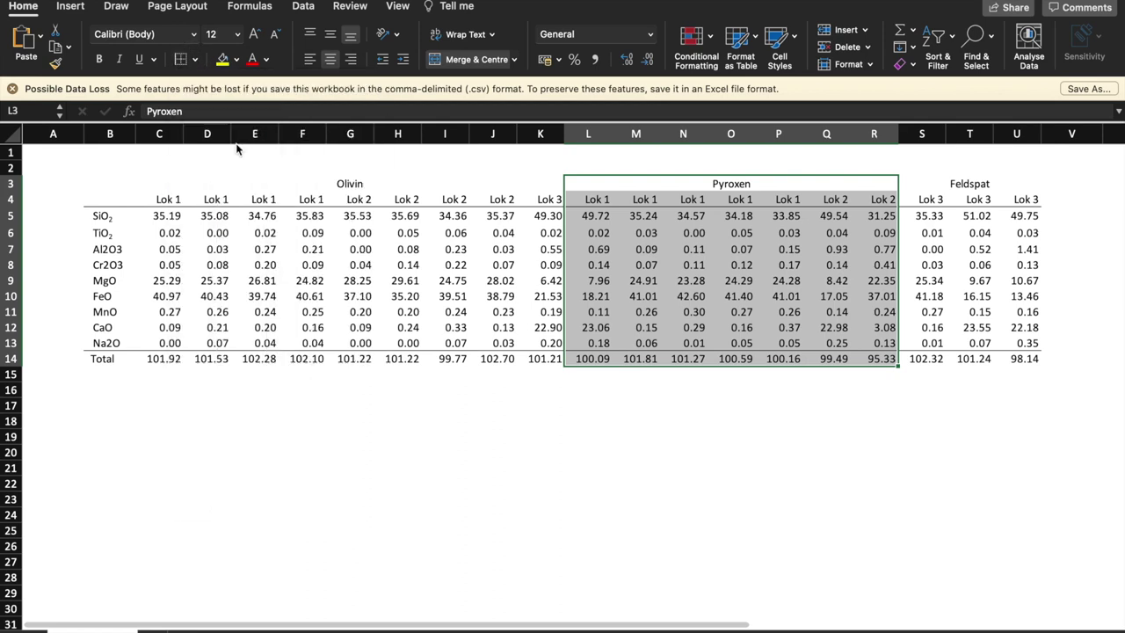
Apply finely dashed left and right borders to the Pyroxen block L3:R14
click(195, 60)
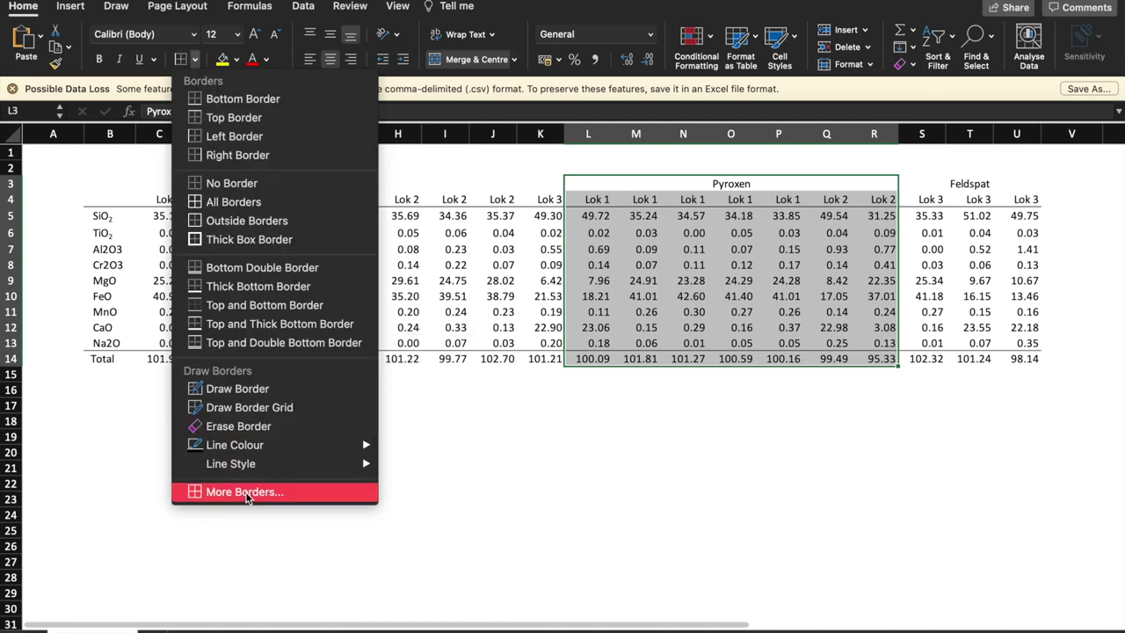
click(245, 494)
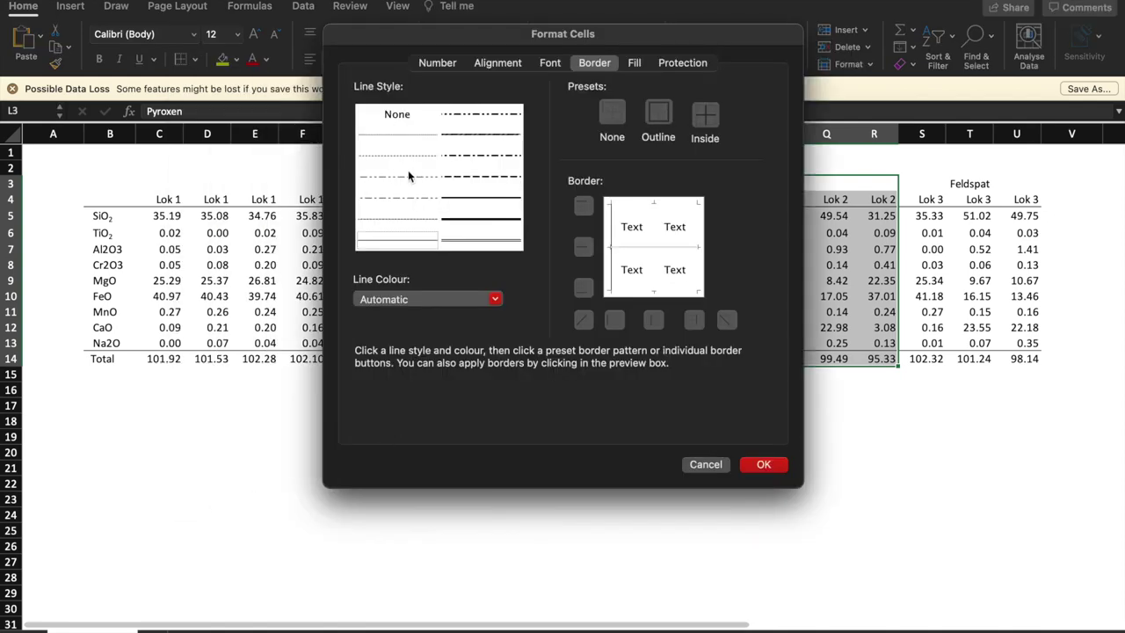
click(698, 247)
click(421, 218)
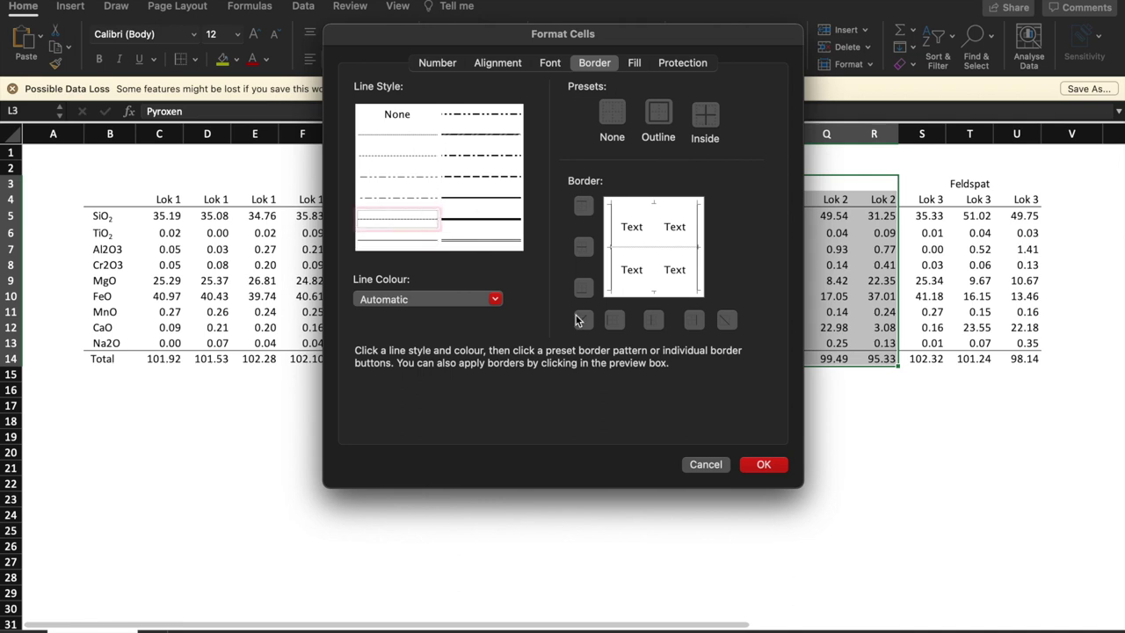
click(606, 229)
click(699, 231)
click(756, 464)
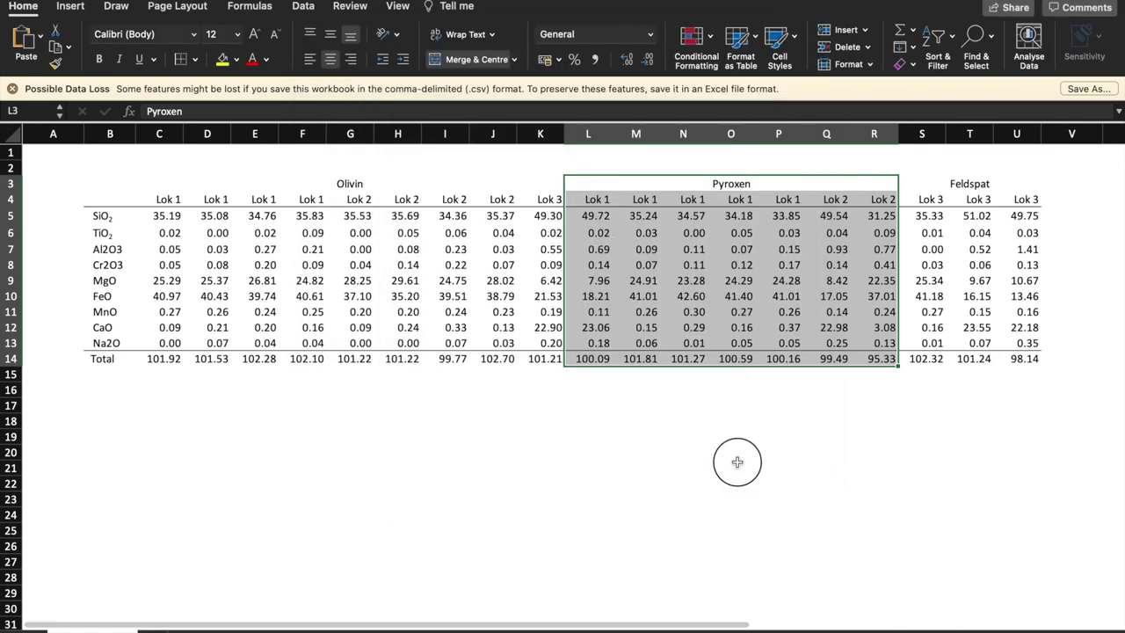
click(737, 464)
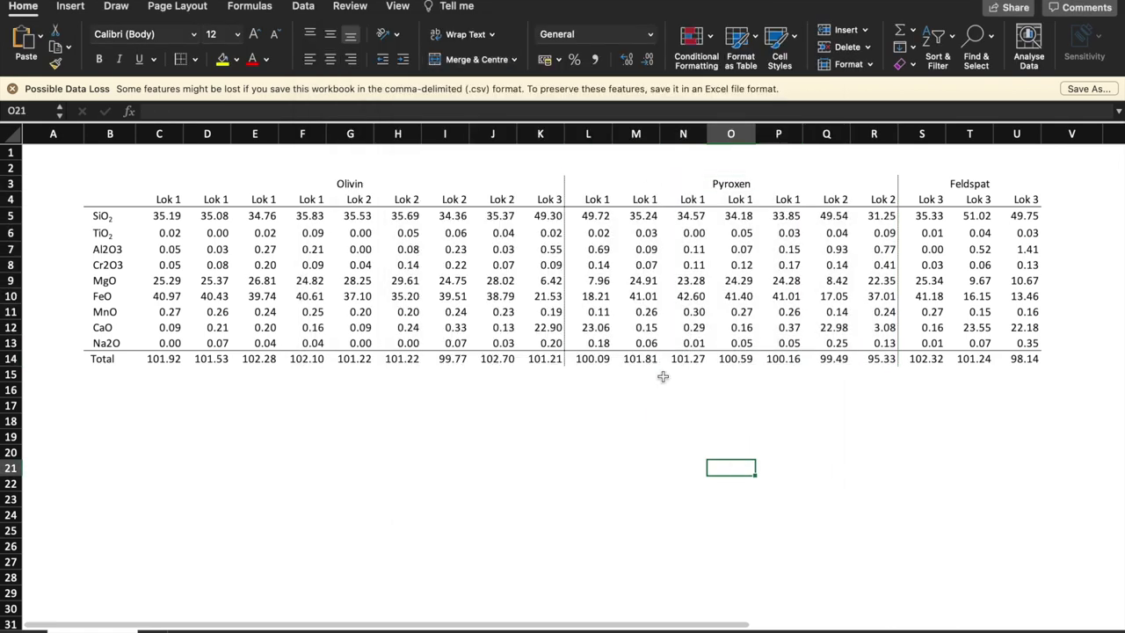
Choose a dark grey line colour in the border settings of the Pyroxen block L3:R14
drag(586, 184, 798, 358)
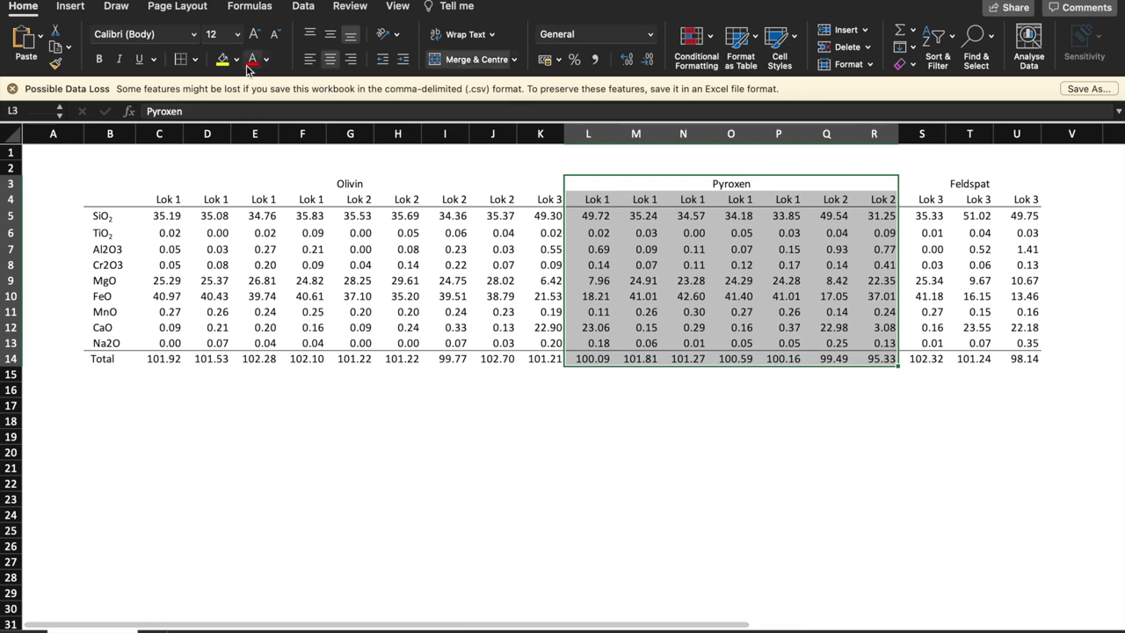
click(196, 62)
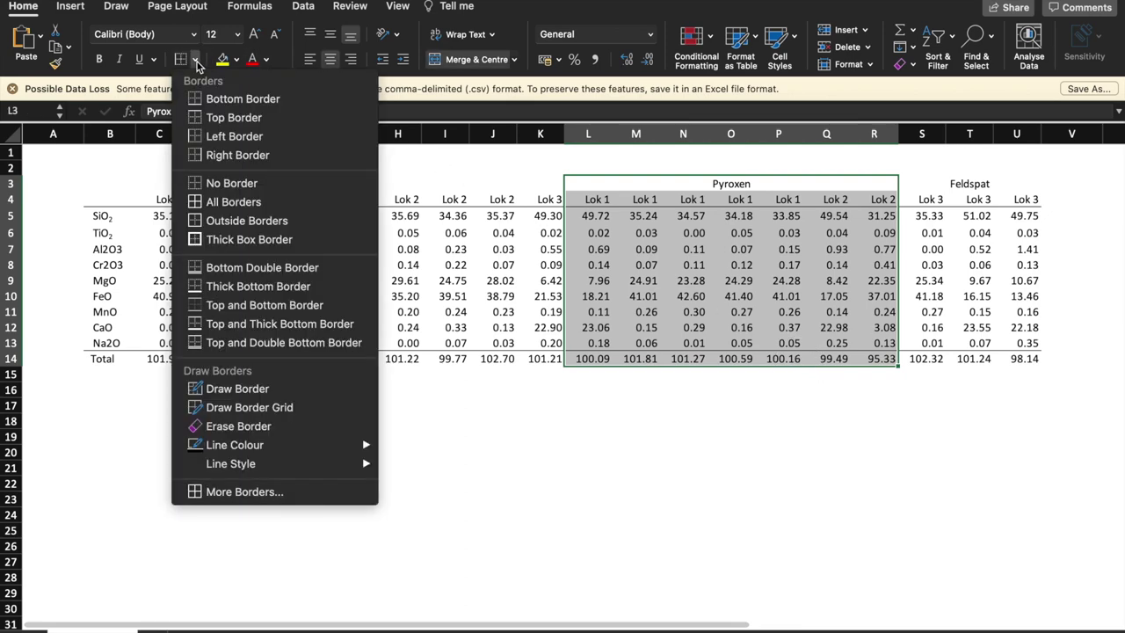
click(246, 488)
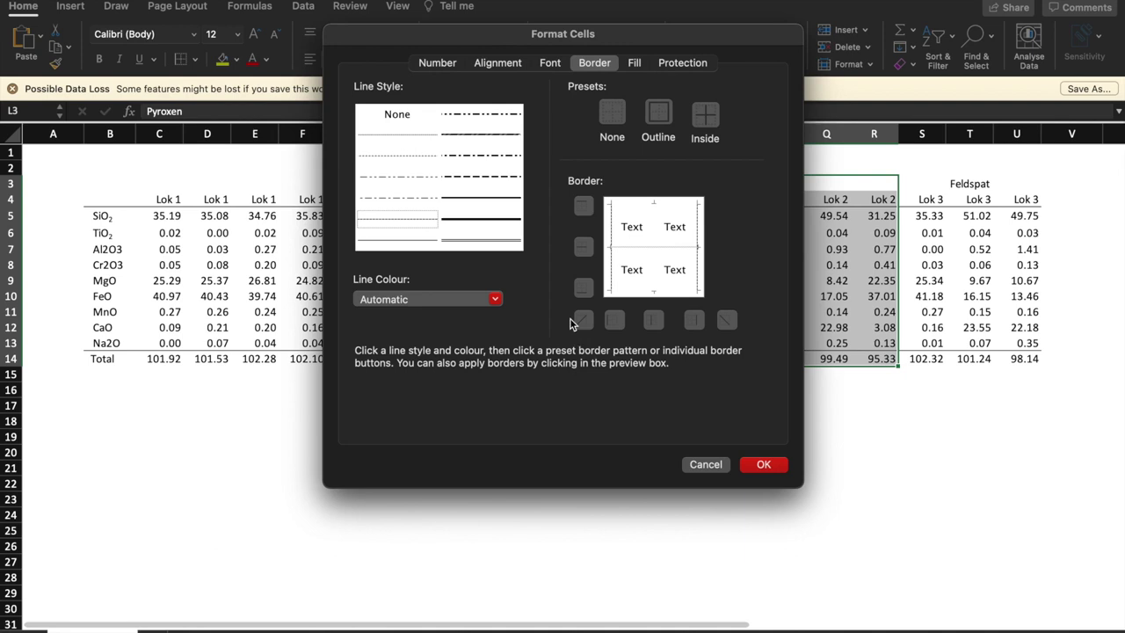
click(465, 299)
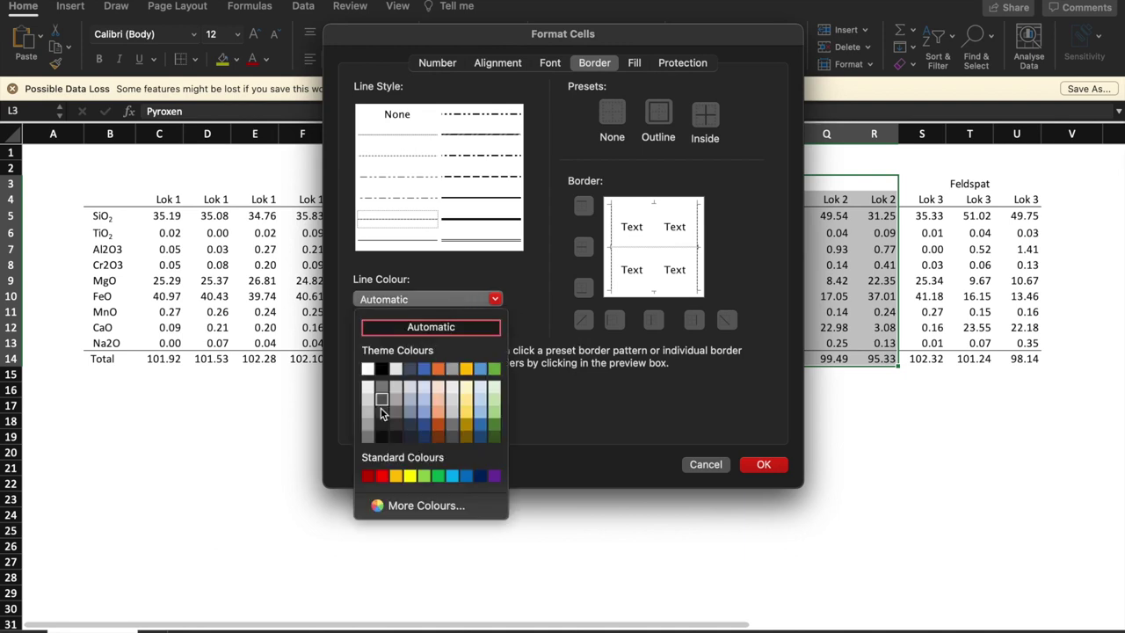
click(380, 438)
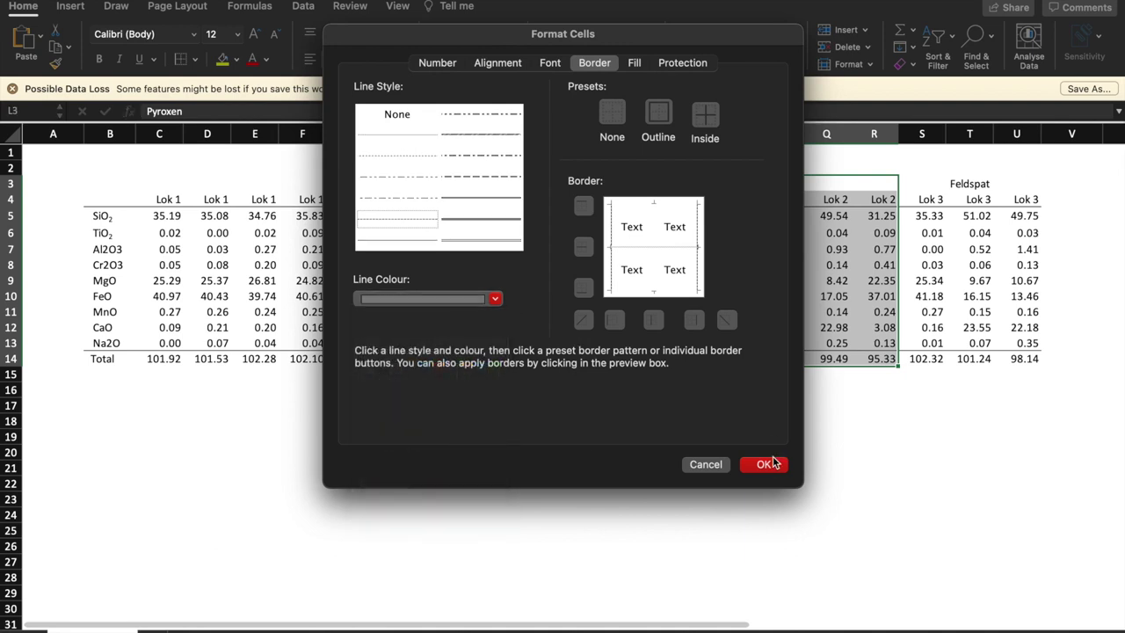
click(764, 464)
click(729, 466)
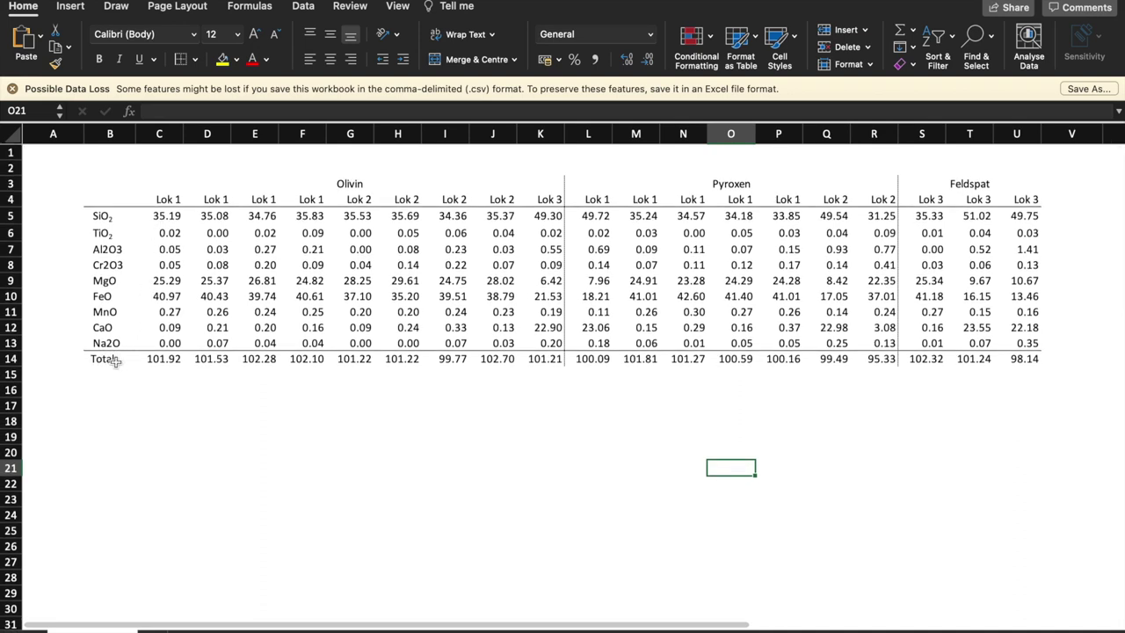
Enter the caption "Tabelle 1: Elementzusammensetzungen (Gew%) der 3 unterschiedlichen Lokalitäten." in B2
click(123, 171)
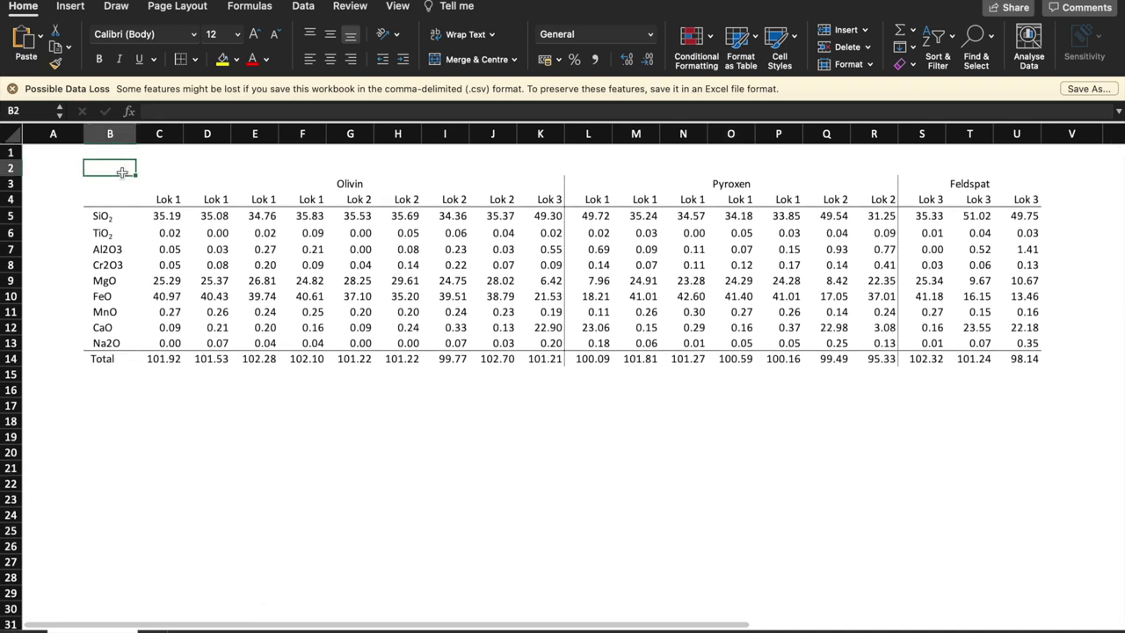
text(Tabelle 1)
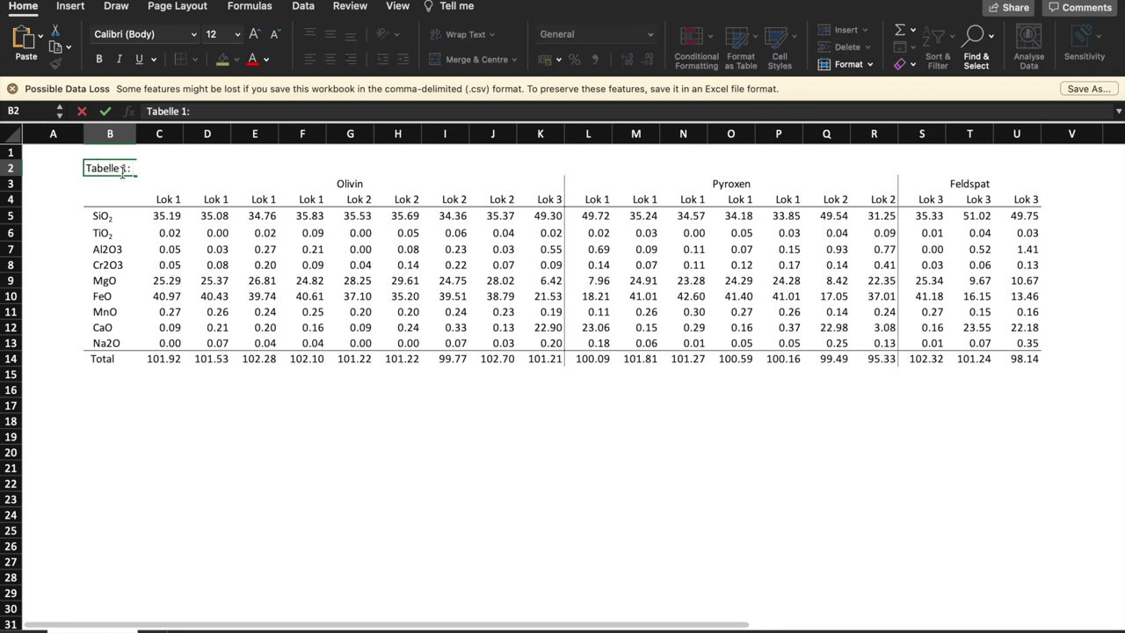
text(: Elementzusamm)
text(se)
key(BackSpace)
key(BackSpace)
text(ensetzungen (Gew%))
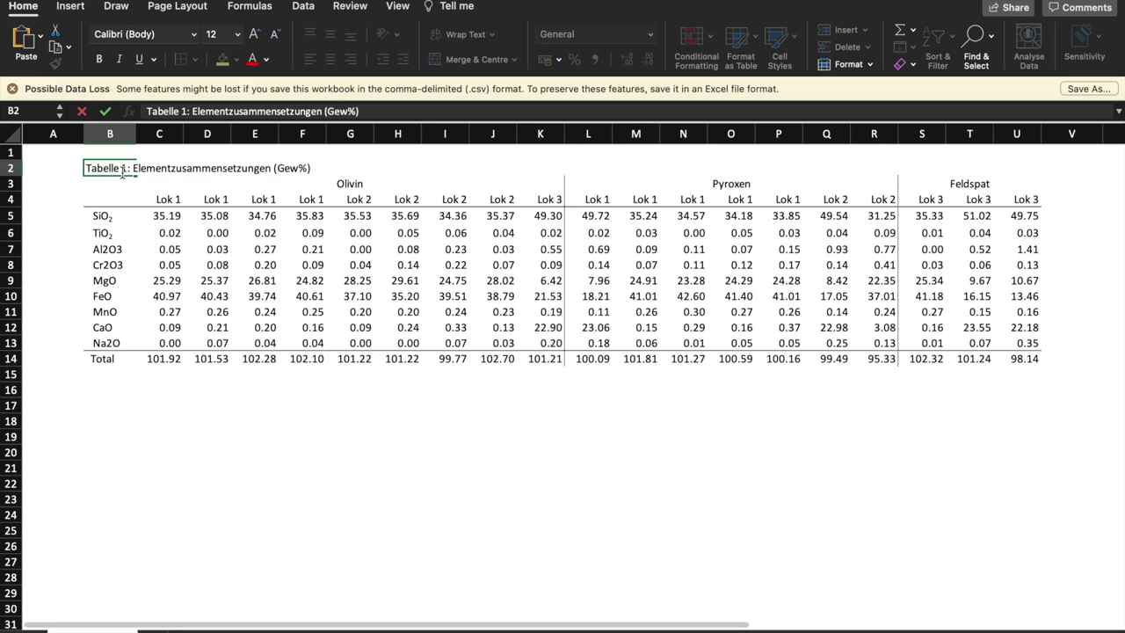
text( der 3 untersch)
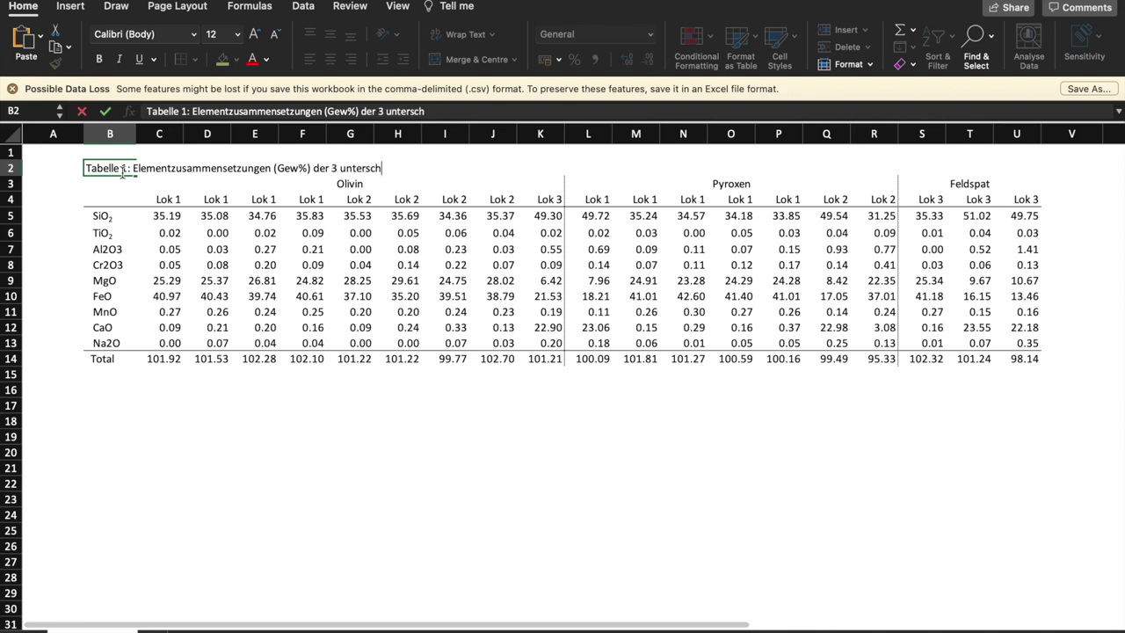
text(iedlichen Lok)
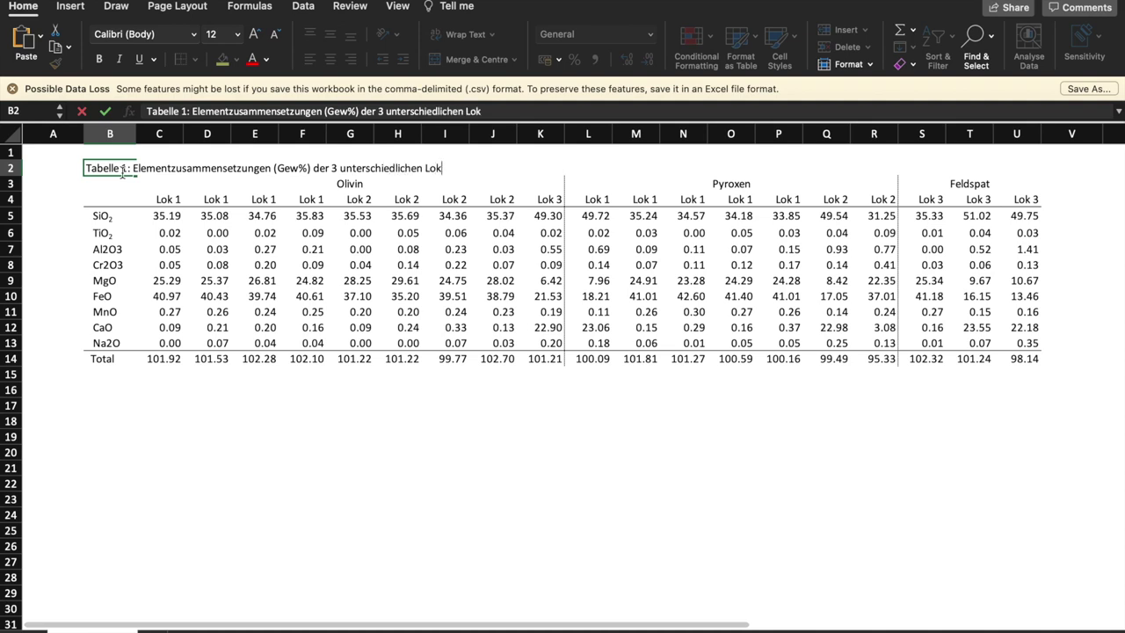
text(alitäten.)
click(167, 205)
click(115, 169)
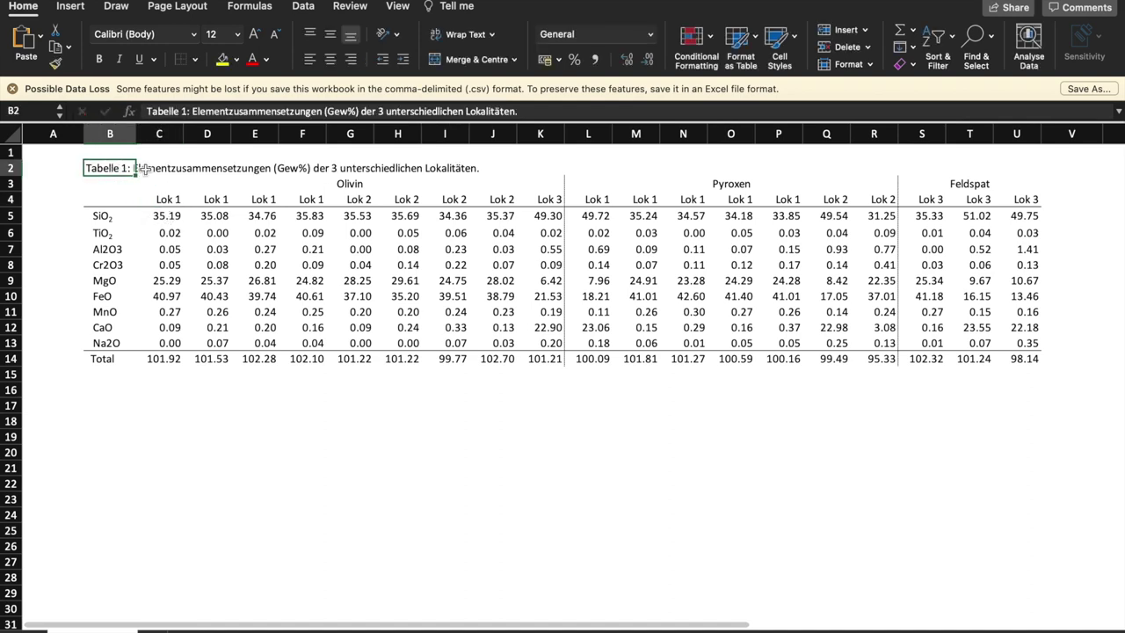
click(188, 171)
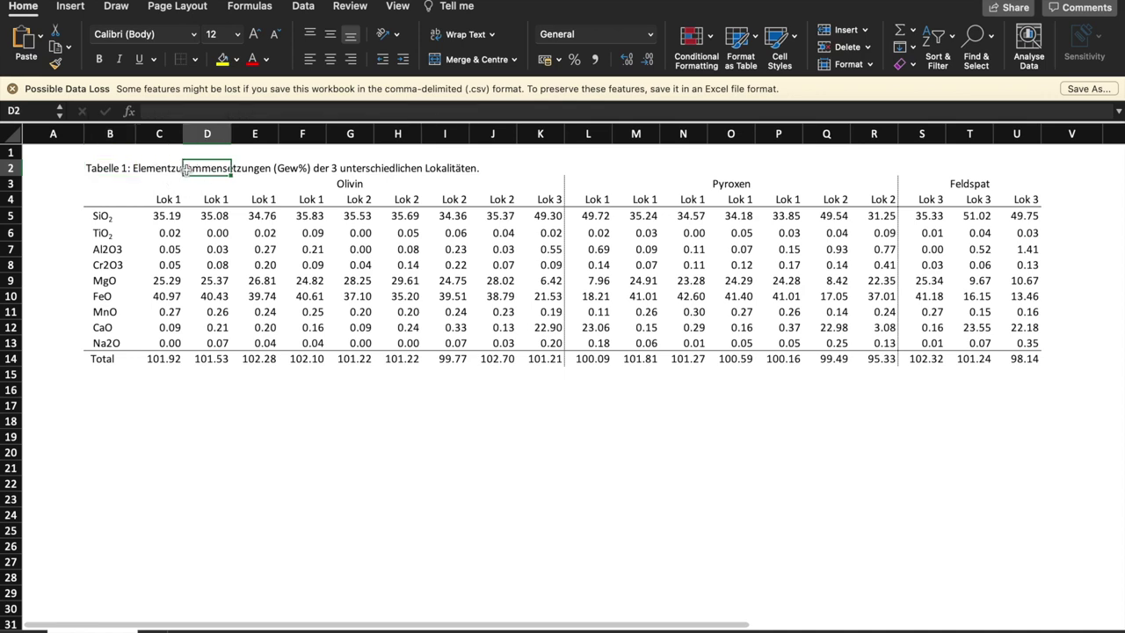
click(373, 170)
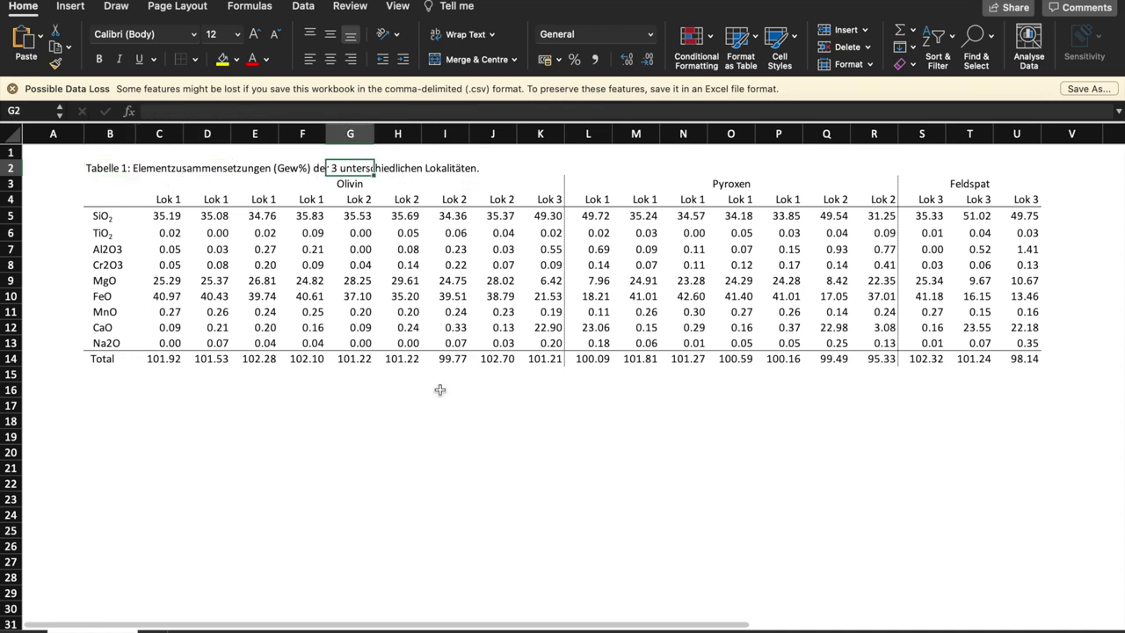
click(109, 386)
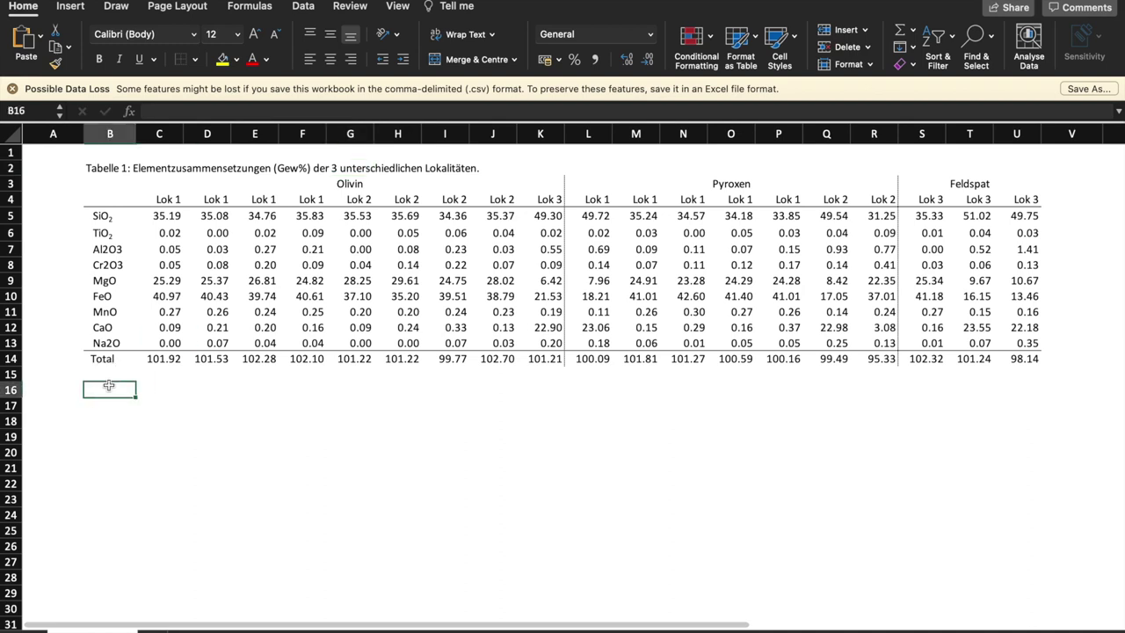
click(108, 373)
click(108, 388)
Replace the Na2O value of the first Olivin analysis in C13 with <d.l
click(171, 342)
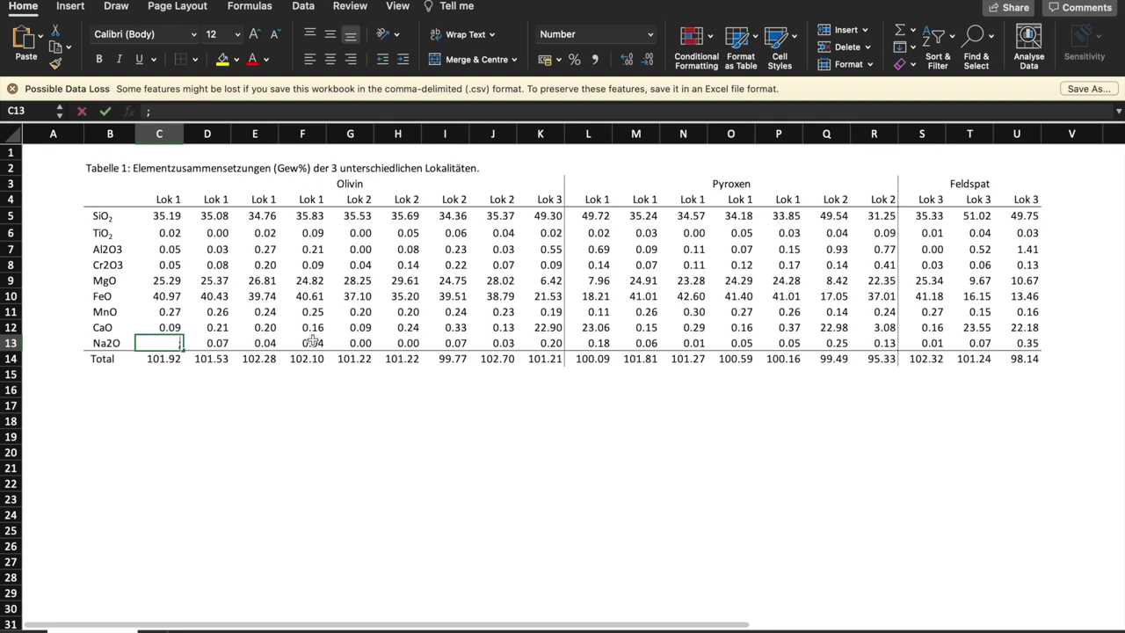
text(;)
key(BackSpace)
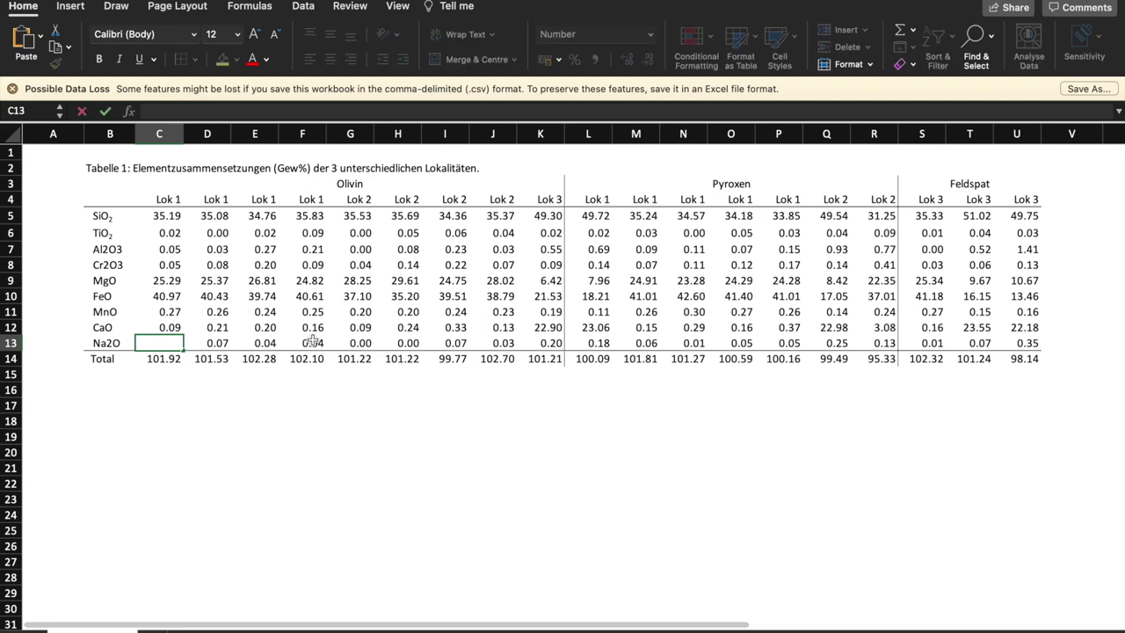
text(;)
key(Return)
key(Up)
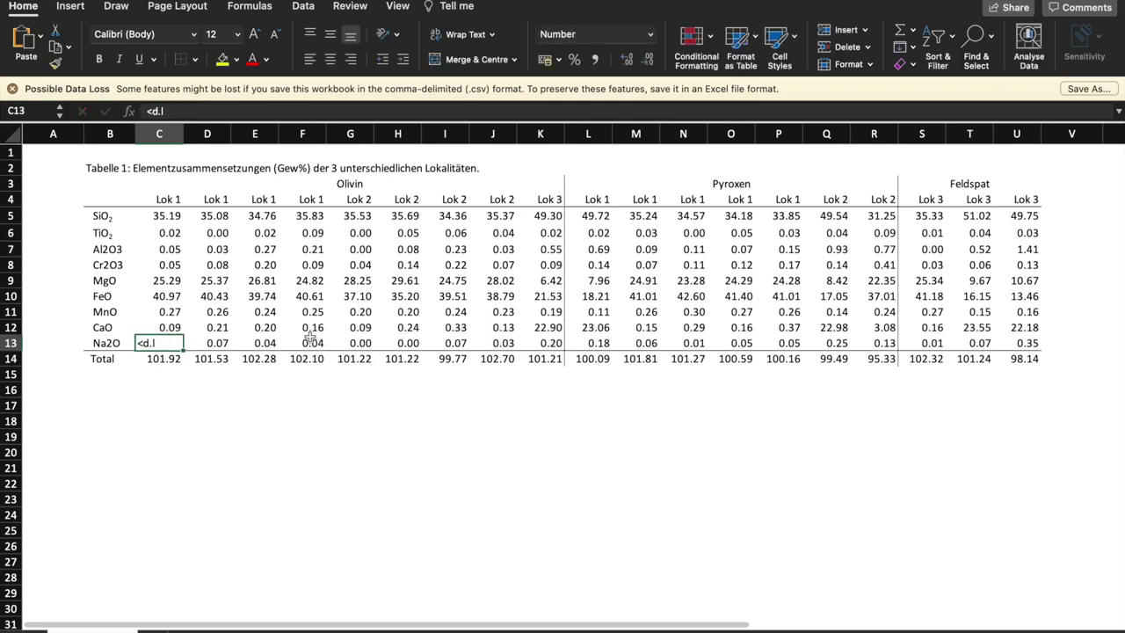
key(F2)
text(.)
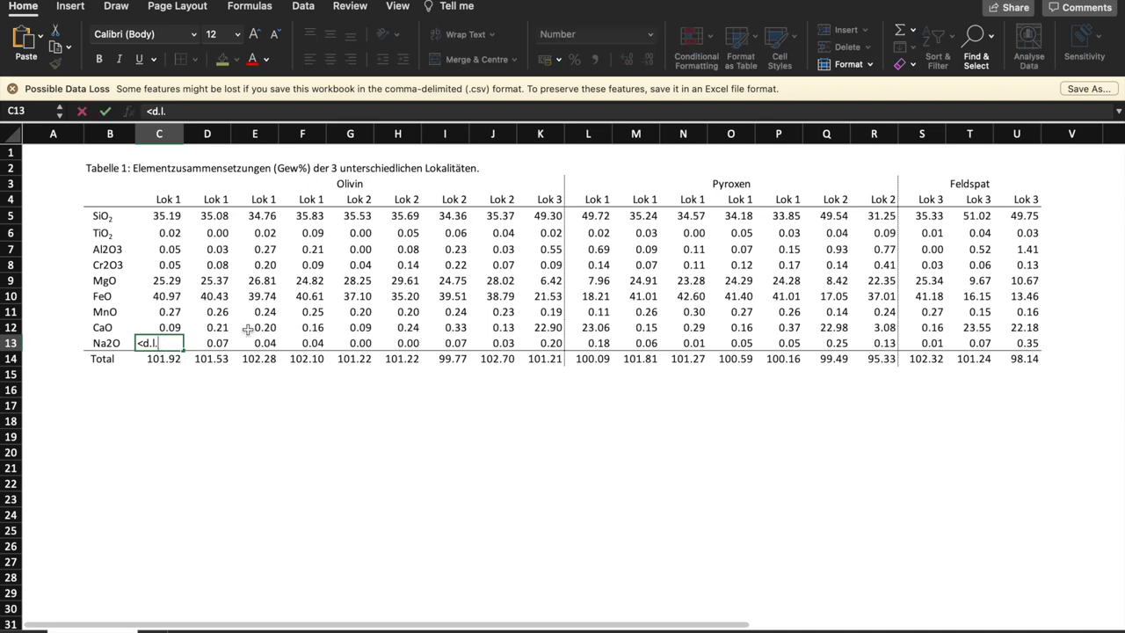
click(254, 312)
Copy the <d.l. entry from C13 into the zero-value Na2O cells G13 and H13
key(Down)
key(Left)
key(Left)
key(Down)
key(super+c)
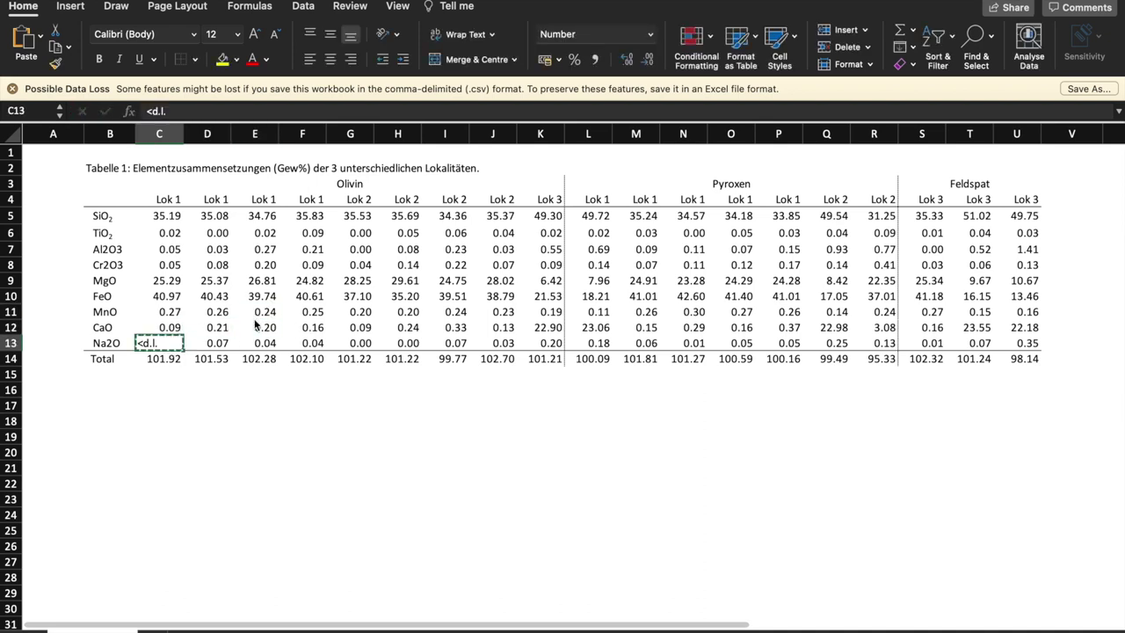
key(Right)
key(Right)
key(Right)
key(Right)
key(super+v)
key(Right)
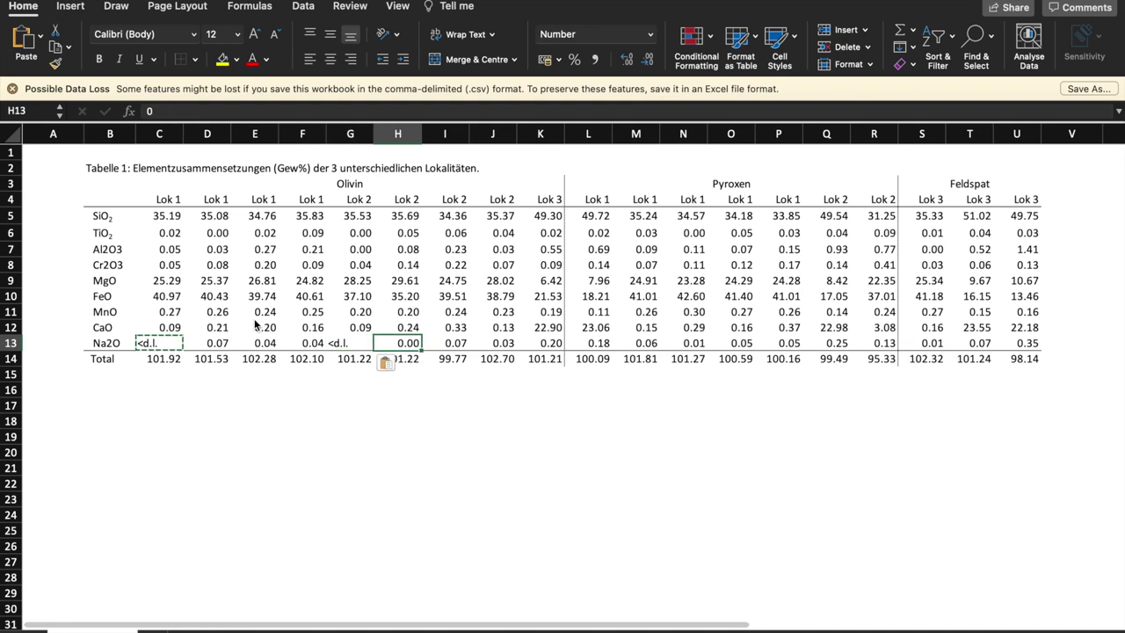
key(super+v)
Right-align the Na2O cells C13:H13
key(Right)
key(Right)
key(Right)
key(Right)
key(Left)
key(Left)
key(Left)
key(Left)
key(Left)
key(Left)
key(Left)
key(Left)
key(Left)
key(shift+Right)
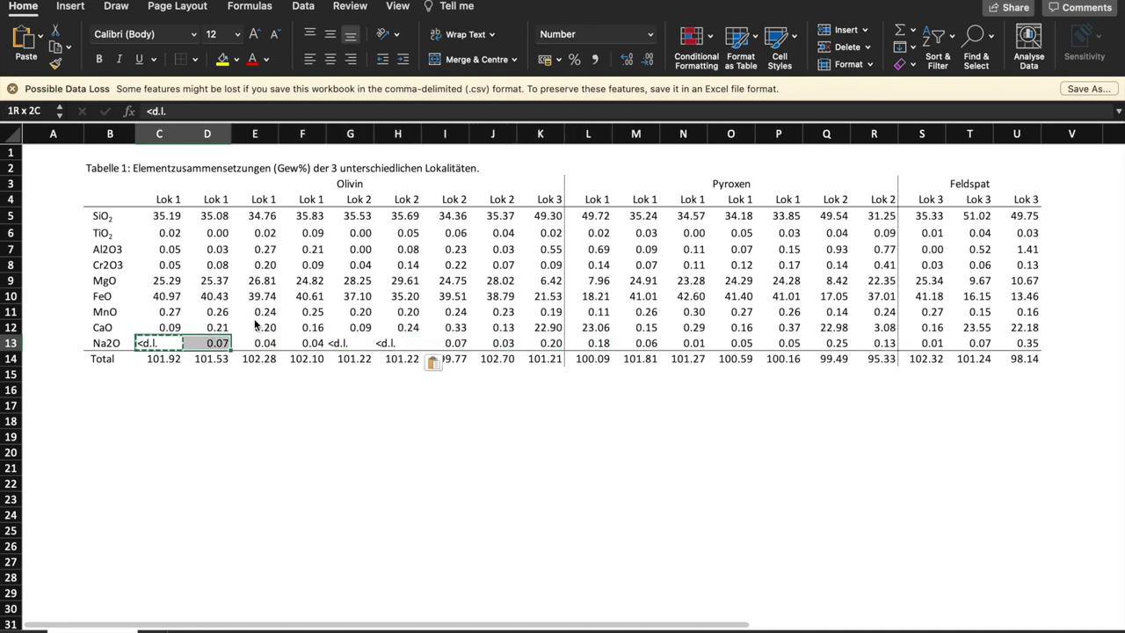
key(shift+Right)
key(shift+Right)
key(shift+Right)
key(shift+Right)
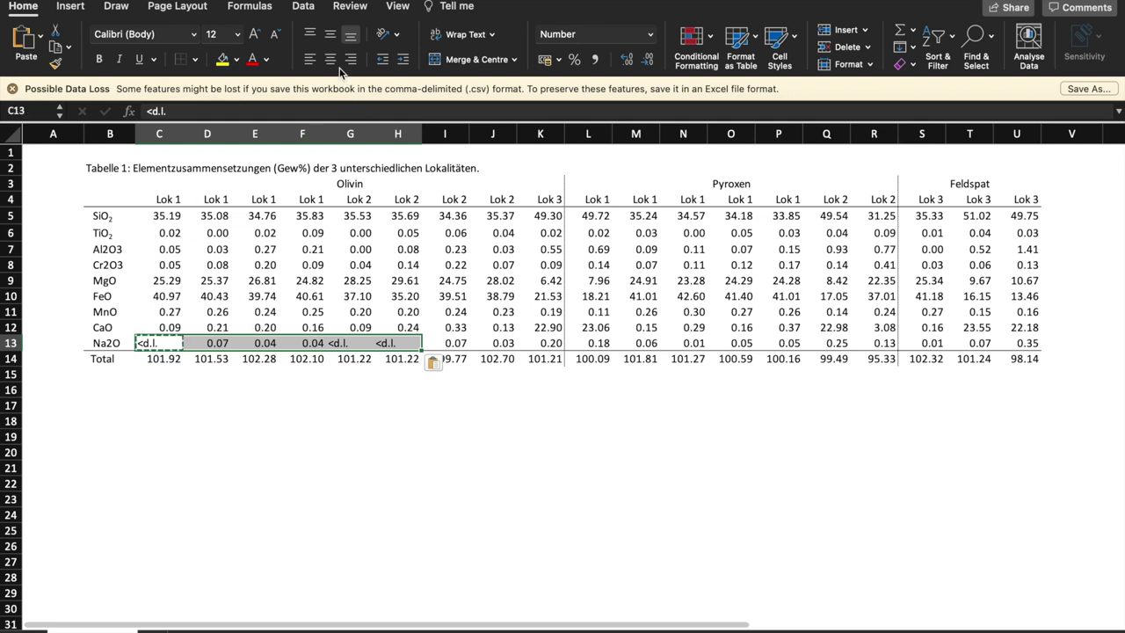
click(350, 59)
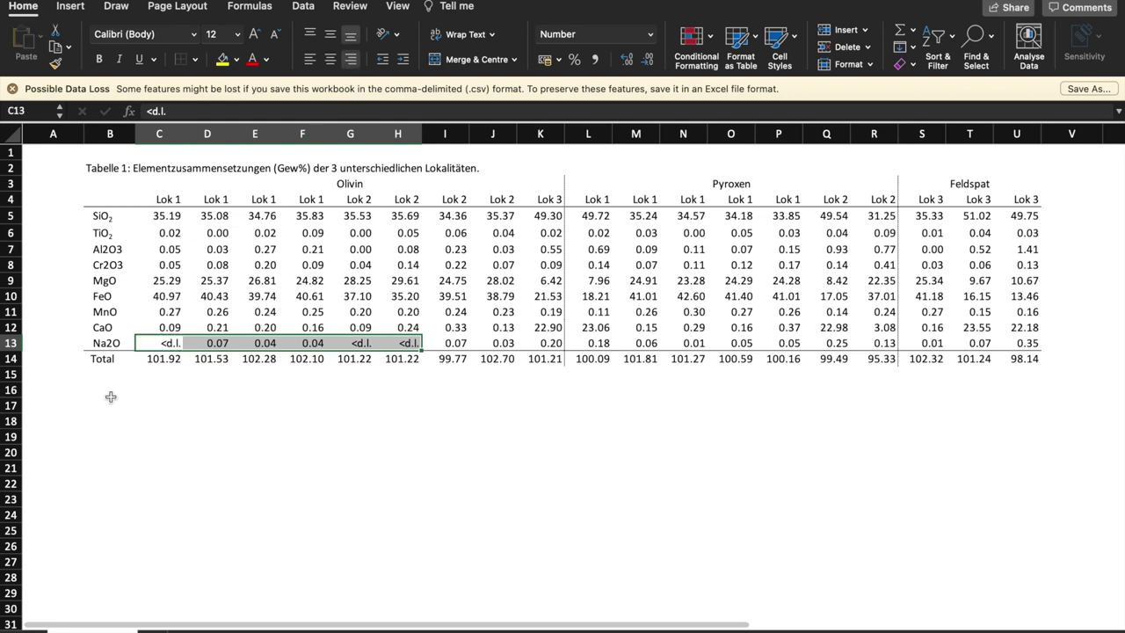
Enter the abbreviation note "NG: Nachweisgrenze." below the table in B16
click(107, 390)
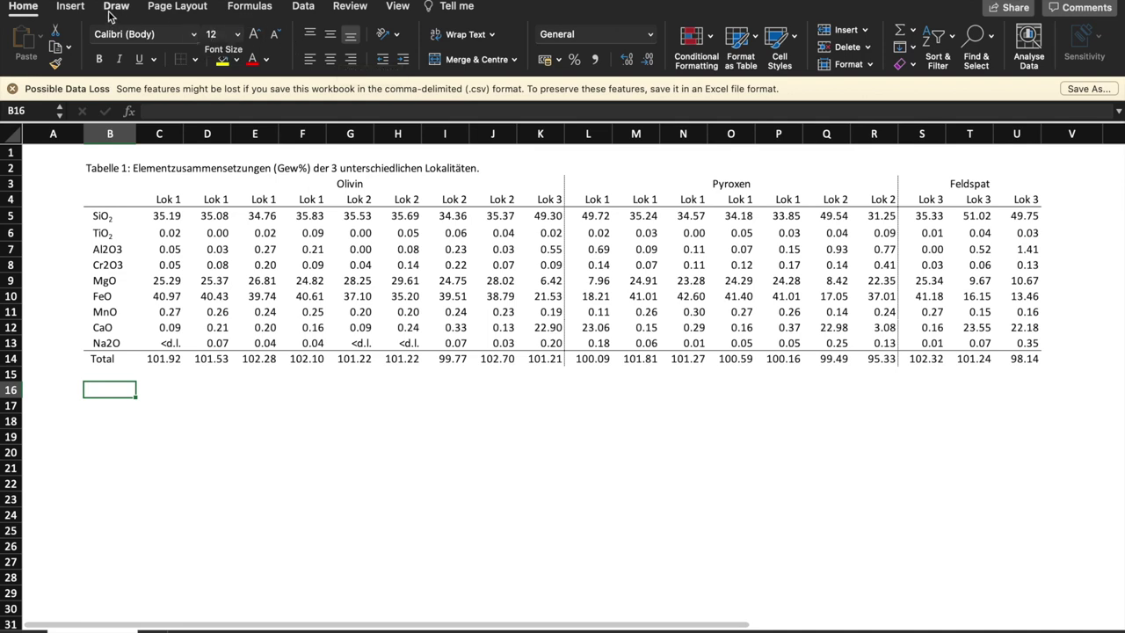
click(70, 7)
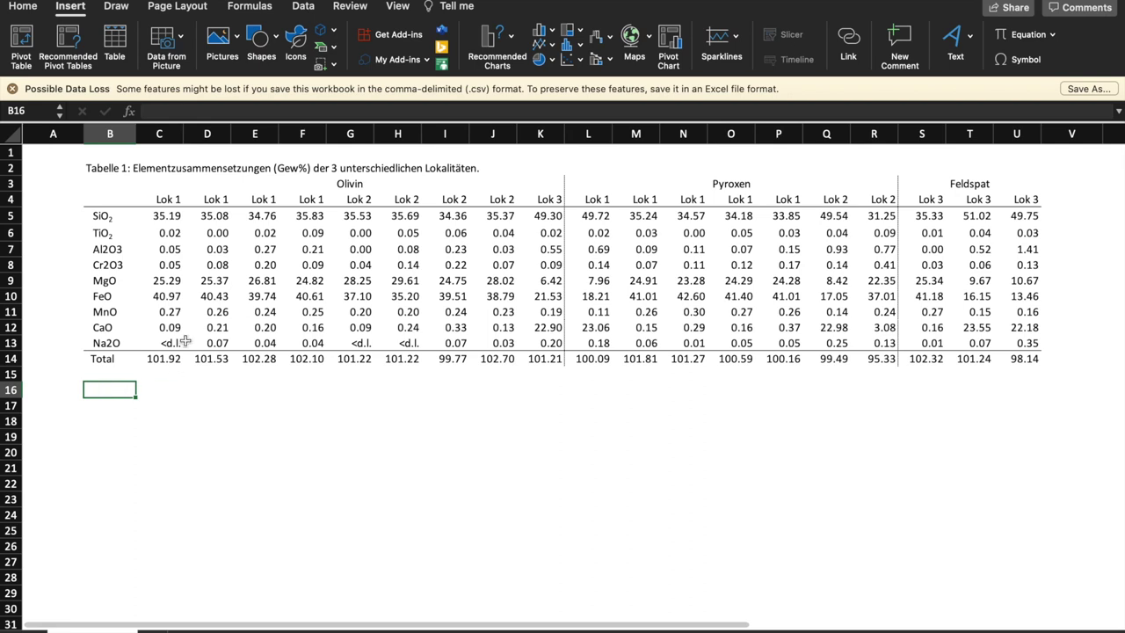
text(d)
key(BackSpace)
text(n.g.)
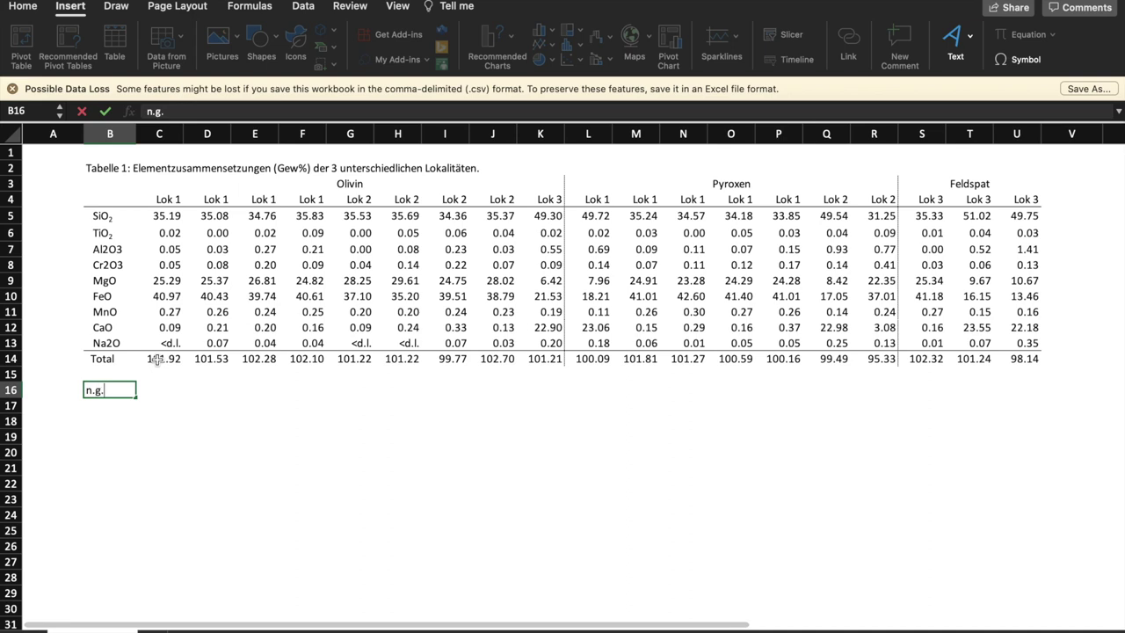
key(BackSpace)
key(BackSpace)
key(BackSpace)
key(BackSpace)
text(u)
key(BackSpace)
text(ng>)
key(BackSpace)
text(:)
key(BackSpace)
key(BackSpace)
text(N)
text(G>)
text(Nachweisgrenye)
key(BackSpace)
key(BackSpace)
text(ze.)
Replace the Na2O entry in C13 with <.021
click(177, 342)
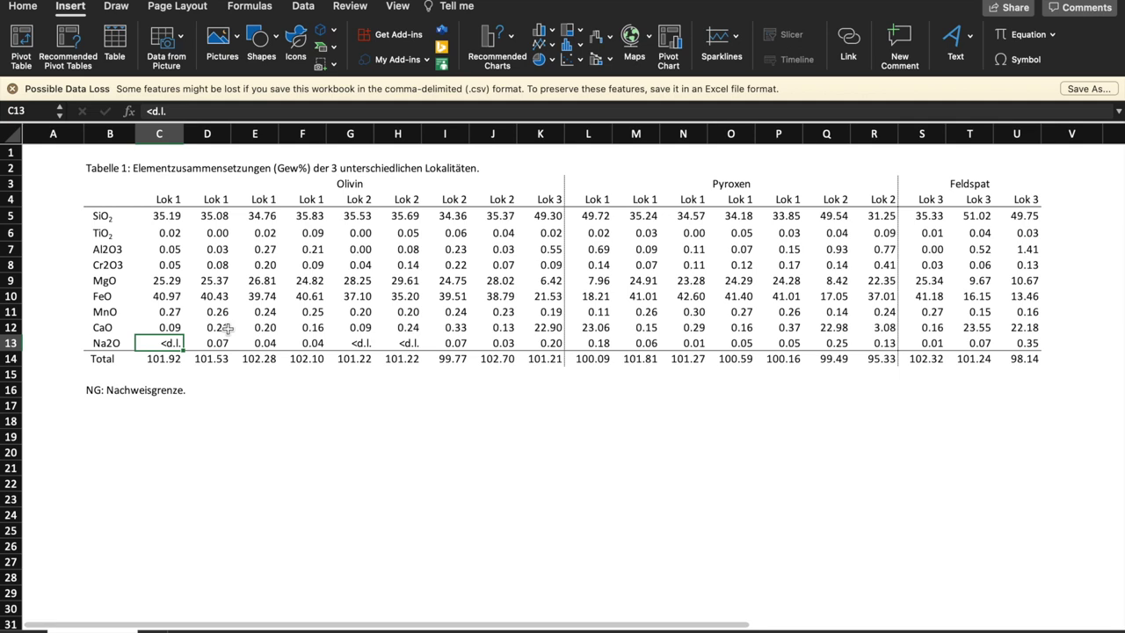
text(<)
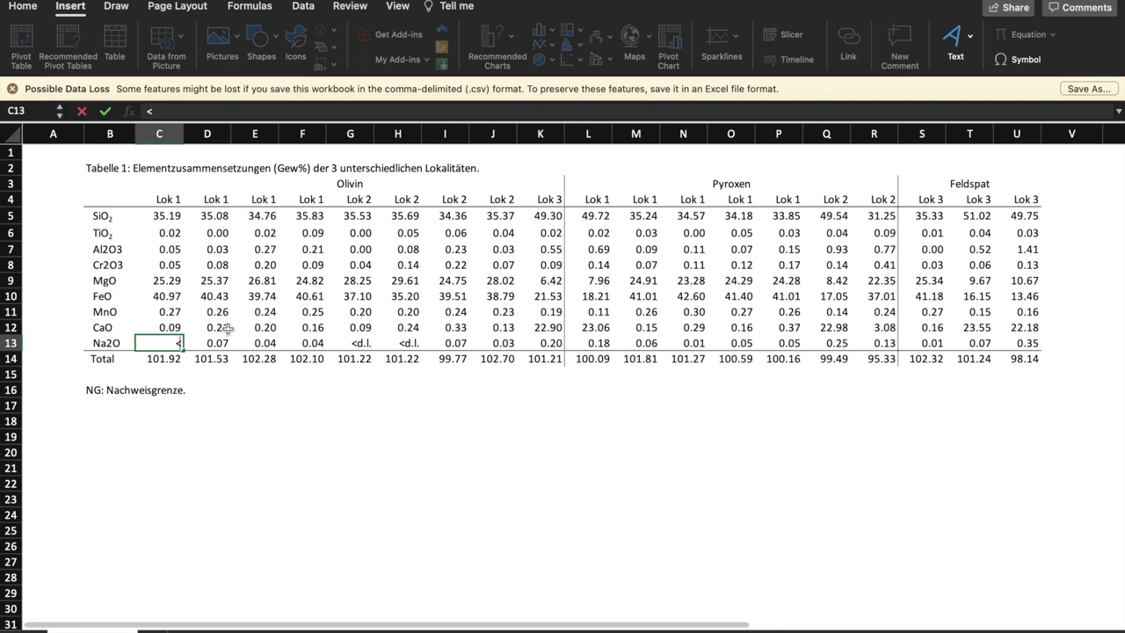
text(1)
key(Return)
key(Up)
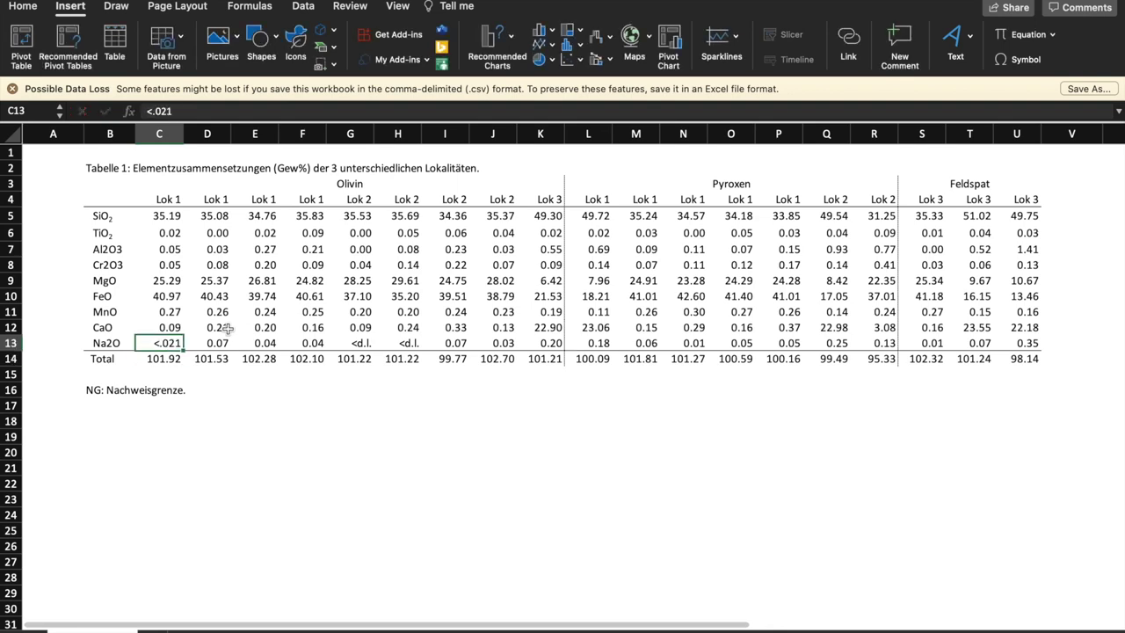
Correct the Na2O detection-limit entry in C13 to <0.021
double_click(158, 342)
text(0)
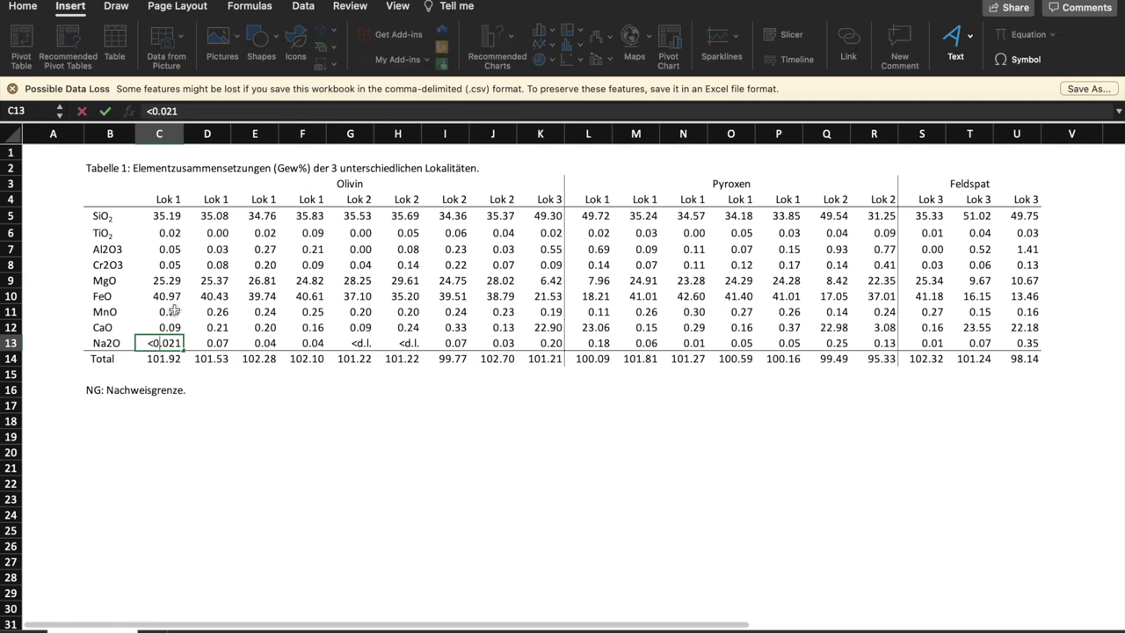
key(Return)
key(Up)
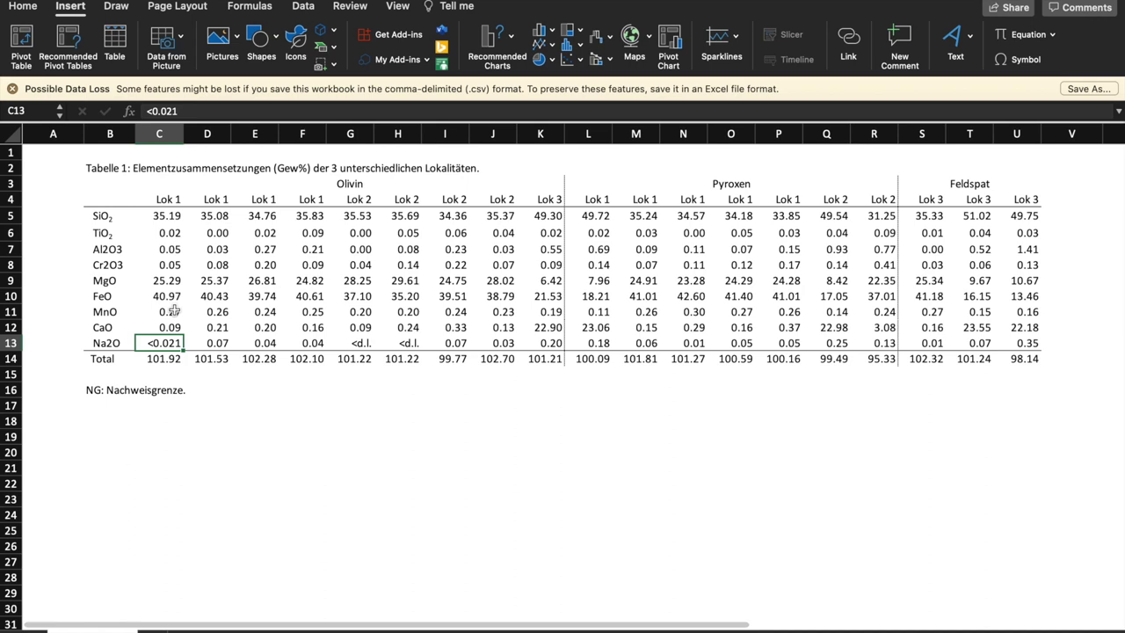
Copy the <0.021 entry from C13 into the Na2O cells G13 and H13
key(ctrl+c)
key(Right)
key(Right)
key(Right)
key(Right)
key(ctrl+v)
key(Right)
key(Right)
key(Left)
key(ctrl+v)
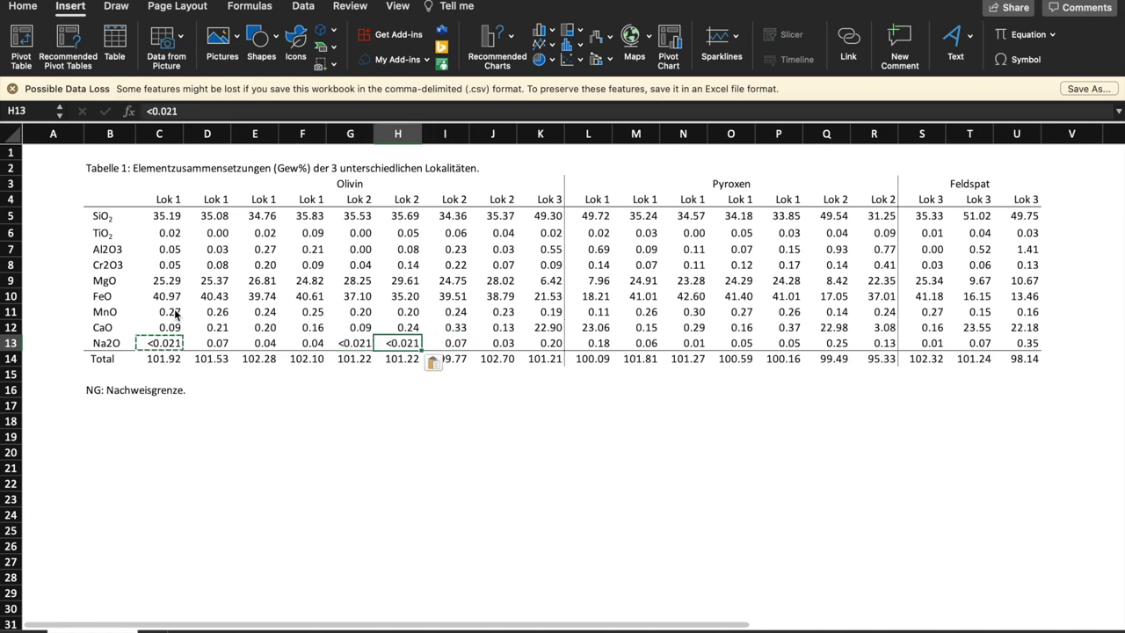
Try to enter a plain dash in the CaO cell H12
key(Up)
text(-)
key(Left)
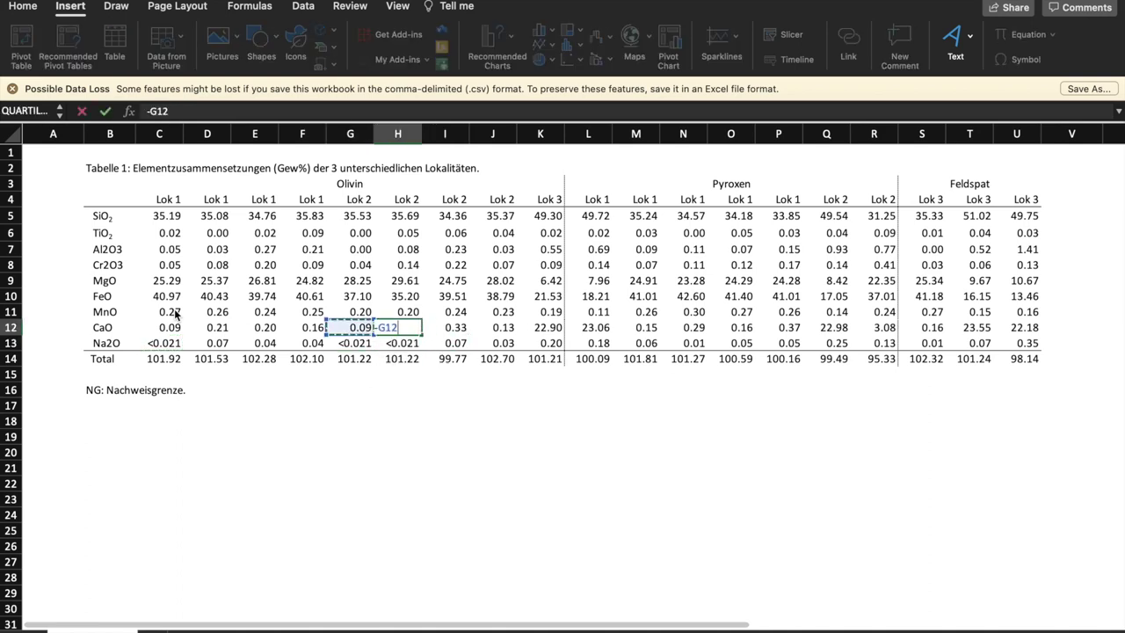
key(Right)
key(Return)
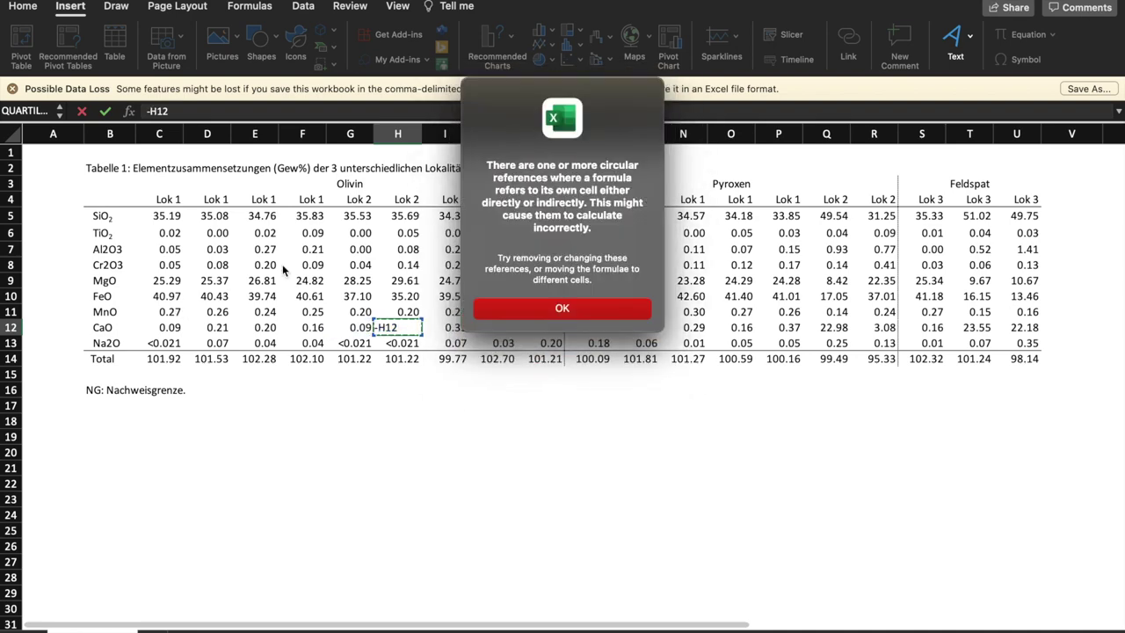
click(560, 310)
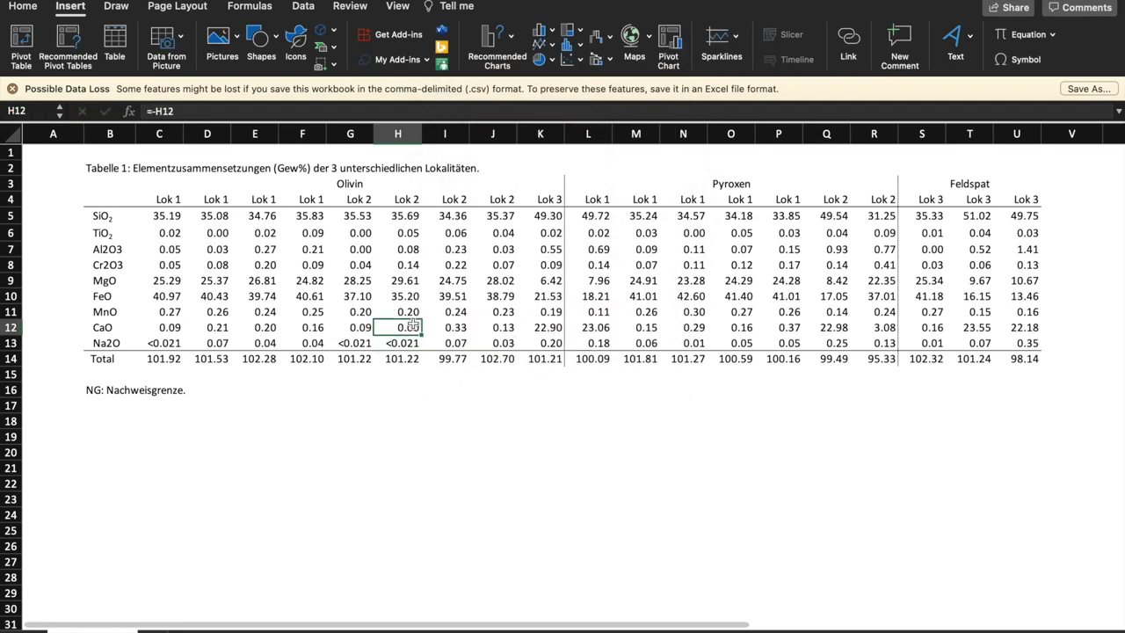
Replace the formula in the CaO cell H12 with a dash stored as text
key(BackSpace)
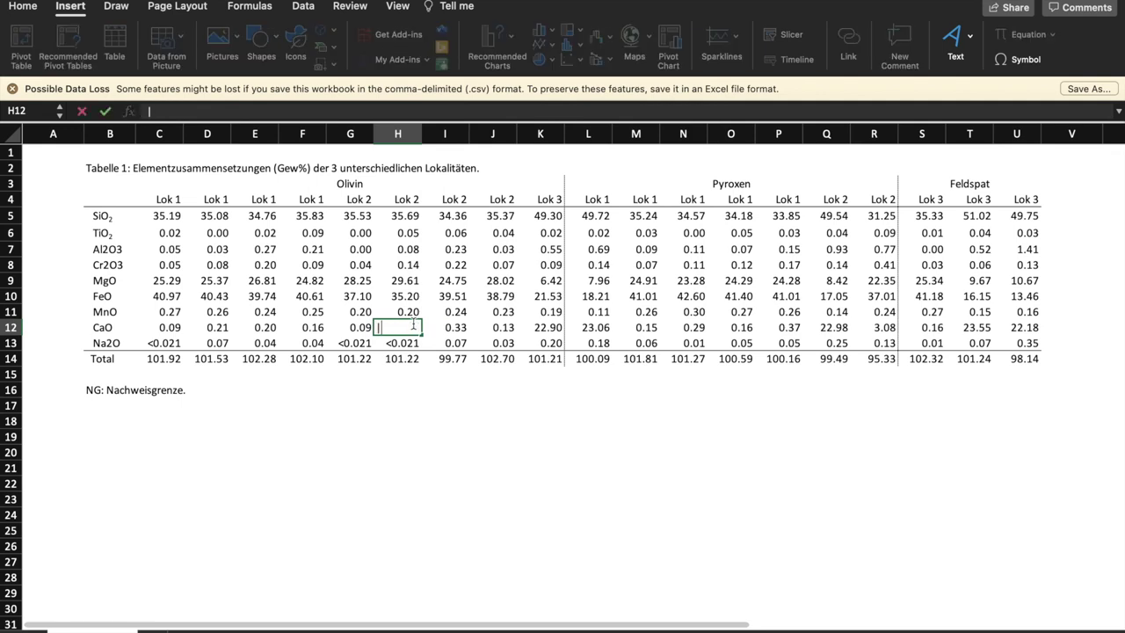
text({)
key(BackSpace)
text(")
text(-)
key(Return)
click(413, 325)
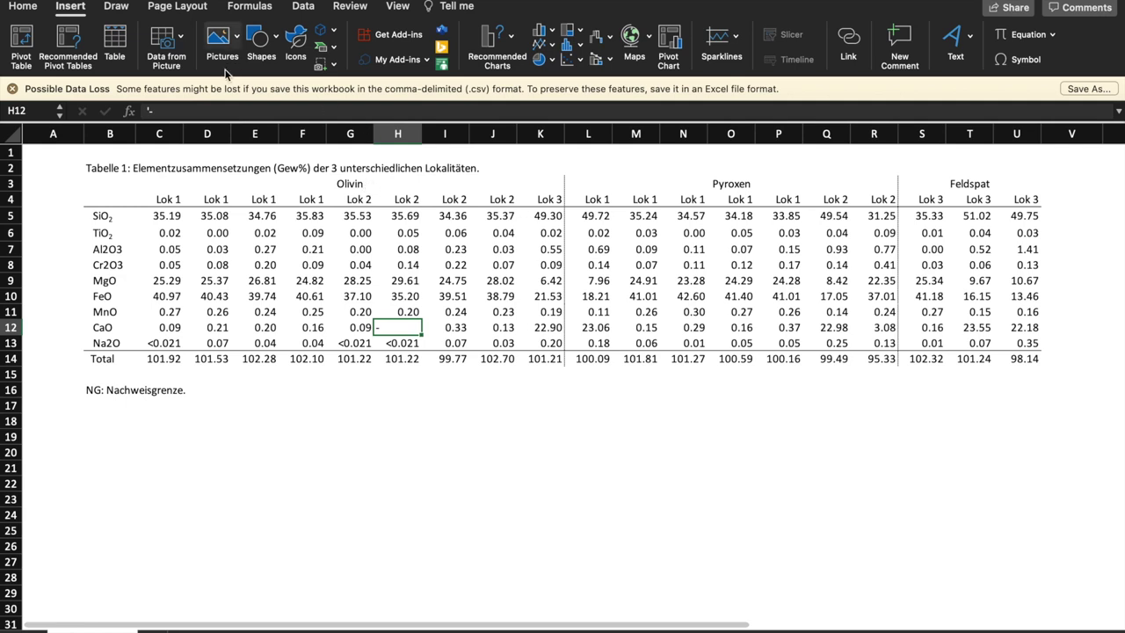
Copy the dash from H12 into the MnO cell J11 and the CaO cells M12 and O12
click(26, 7)
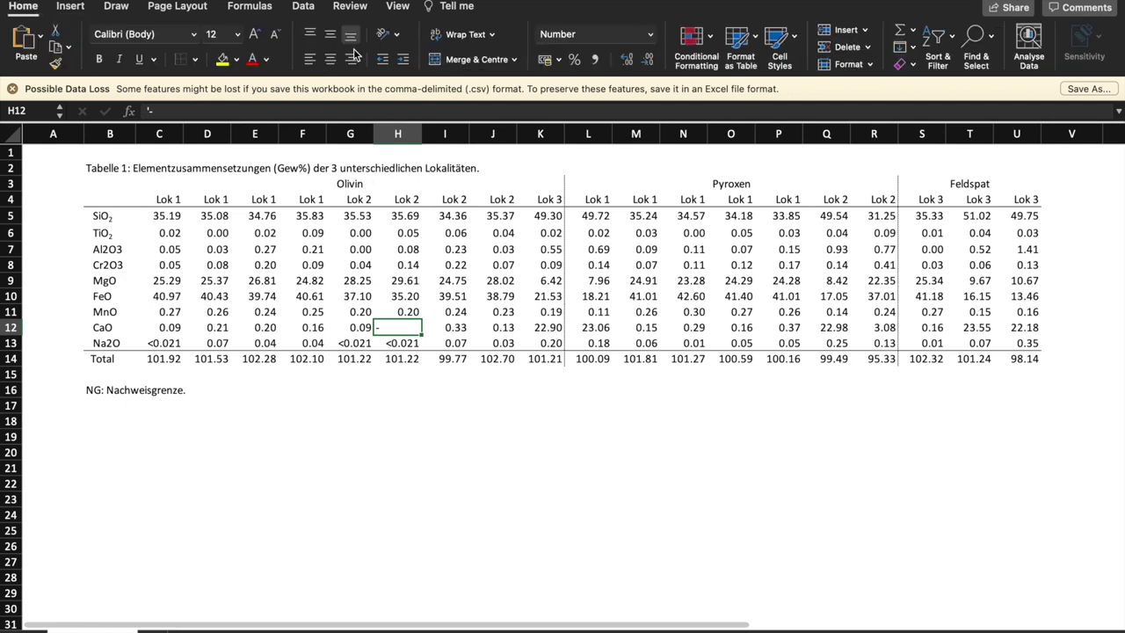
key(super+c)
key(Up)
key(Right)
key(Right)
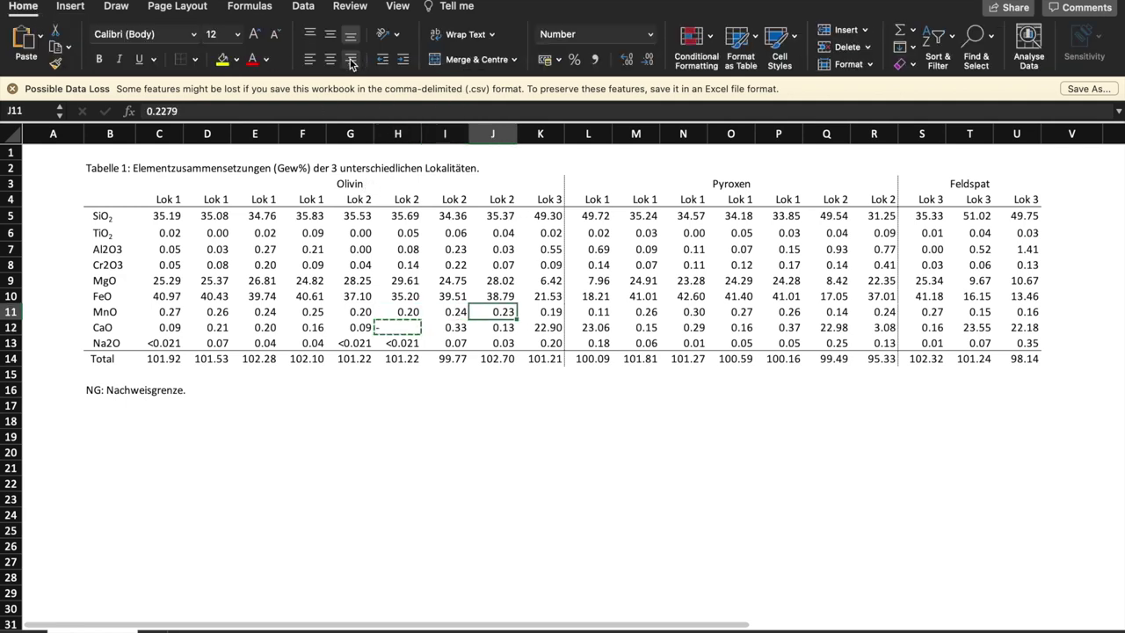
key(super+v)
key(Right)
key(Right)
key(Right)
key(Down)
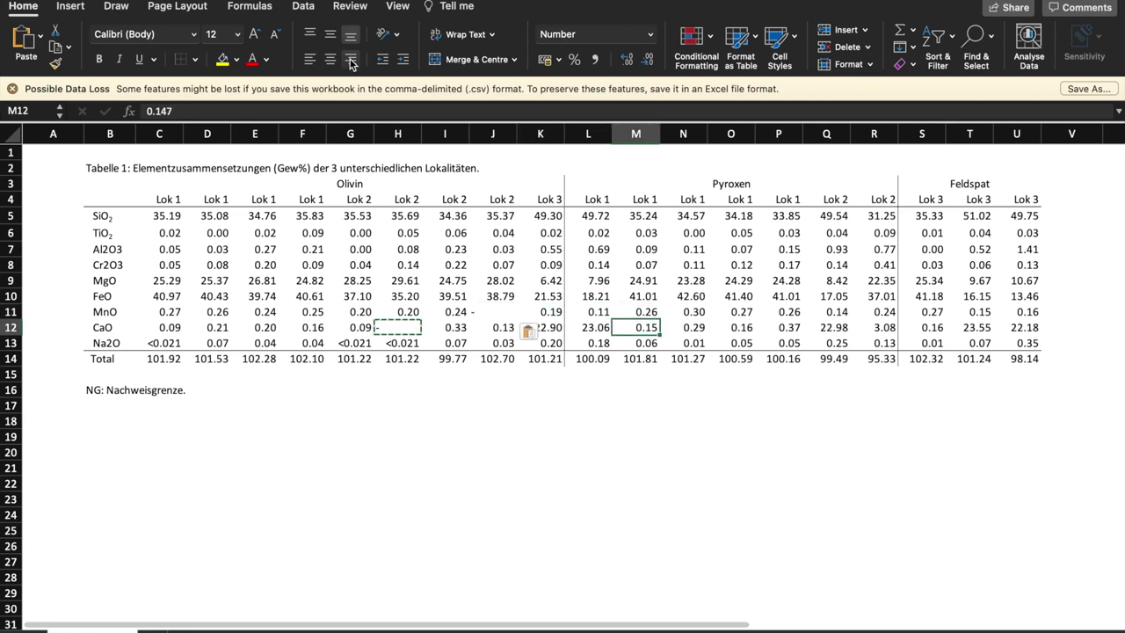
key(super+v)
key(Right)
key(Right)
key(super+v)
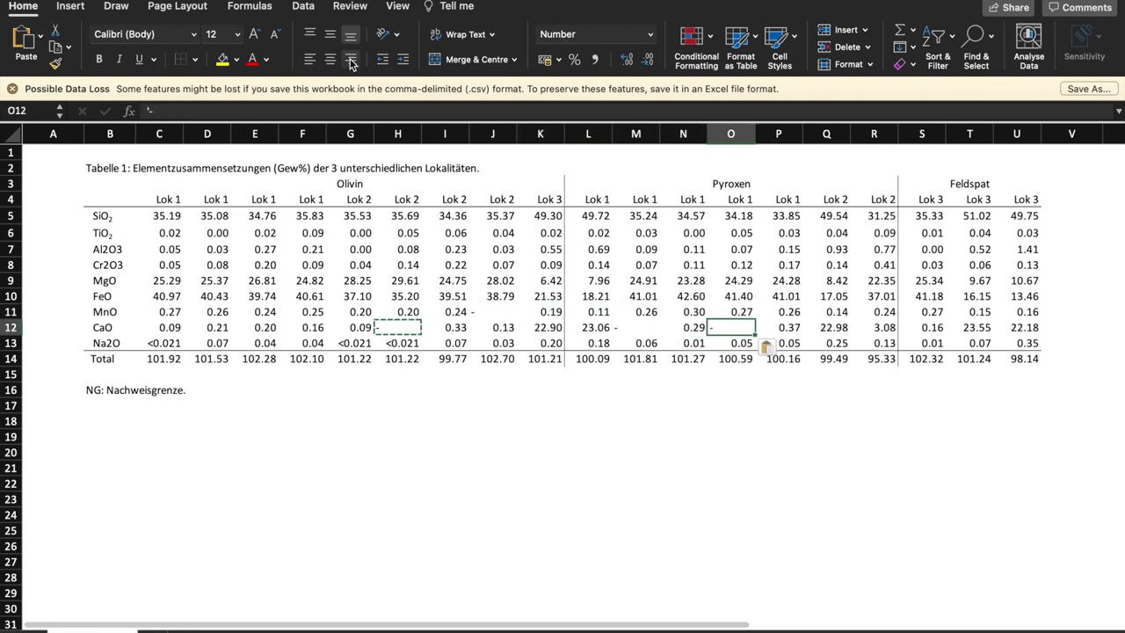
Right-align the MnO and CaO cells D11:O12
key(shift+Up)
key(super+shift+Left)
key(super+shift+Left)
key(shift+Right)
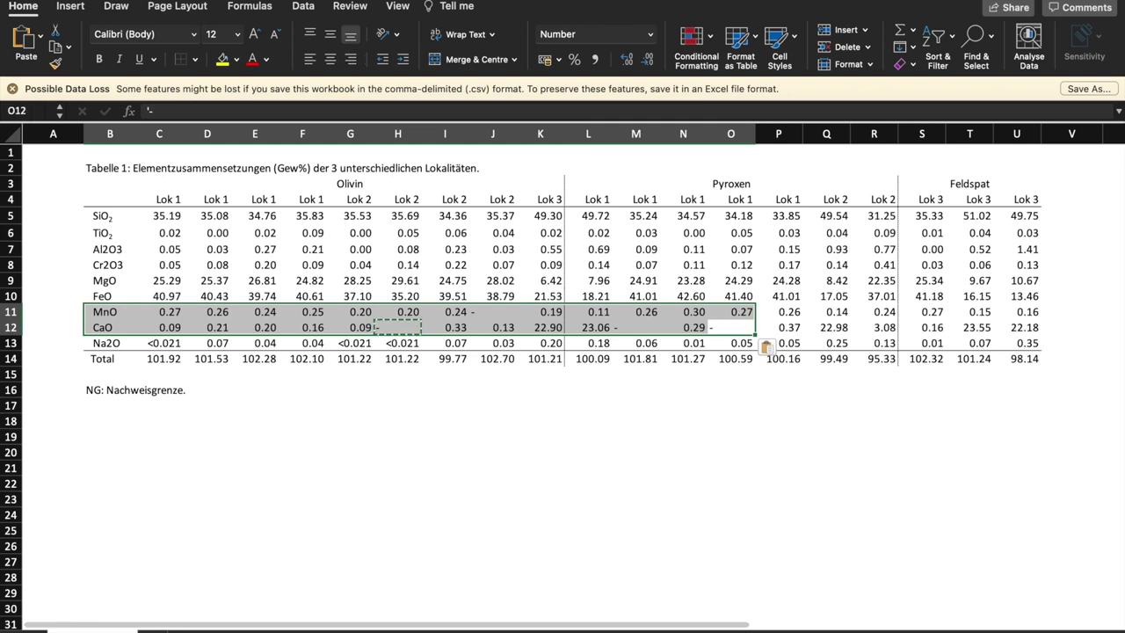
key(shift+Right)
key(shift+Right)
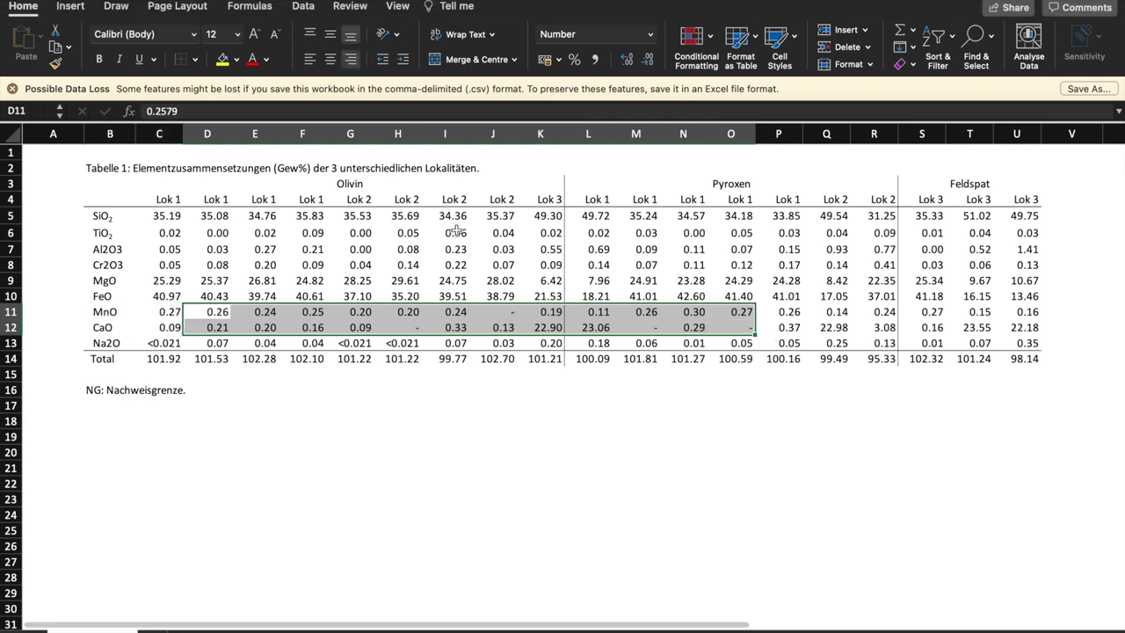
click(466, 265)
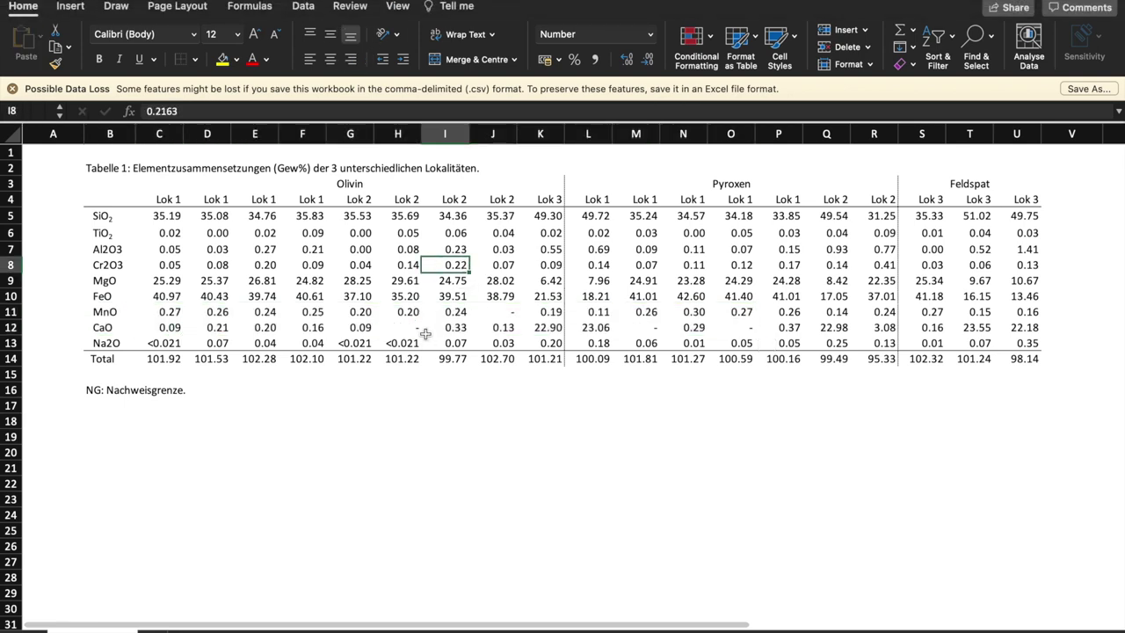
click(179, 340)
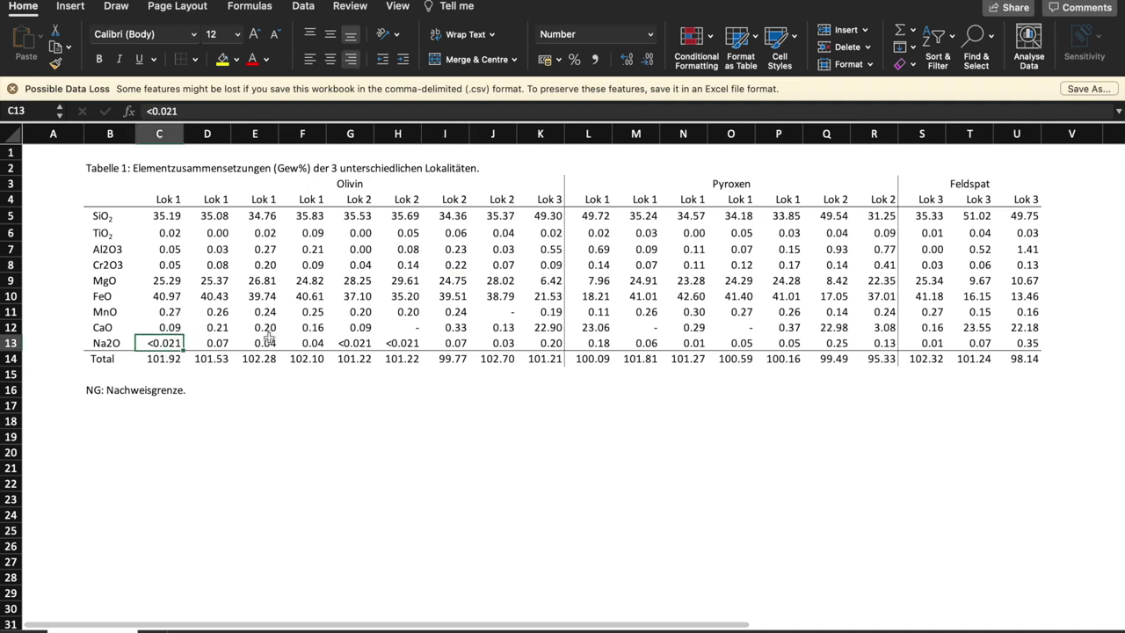
click(350, 343)
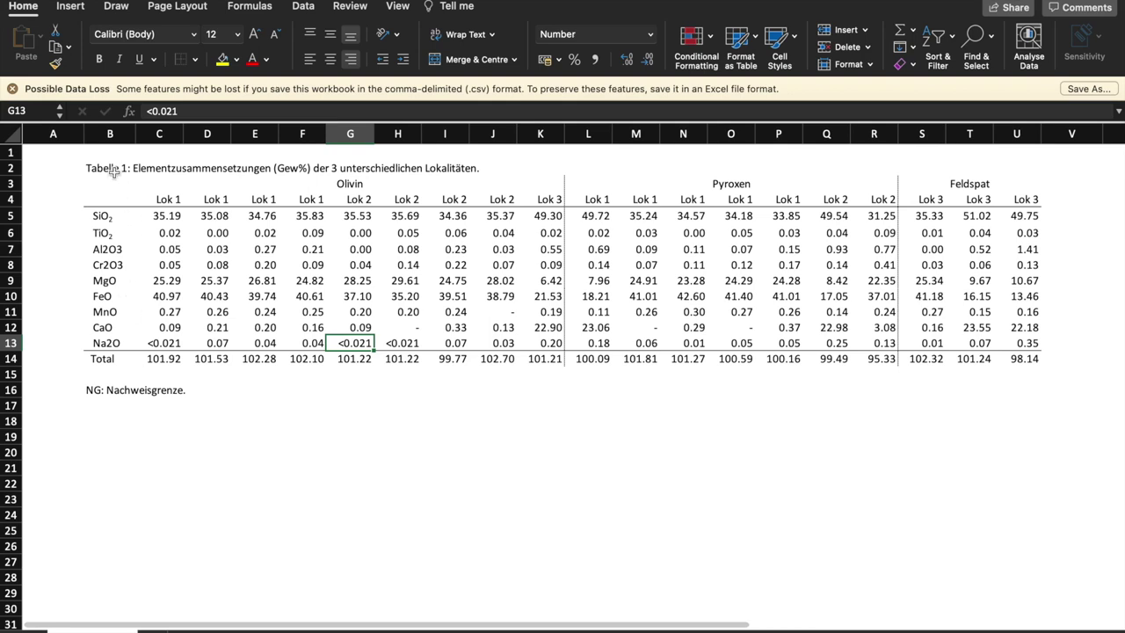
click(112, 392)
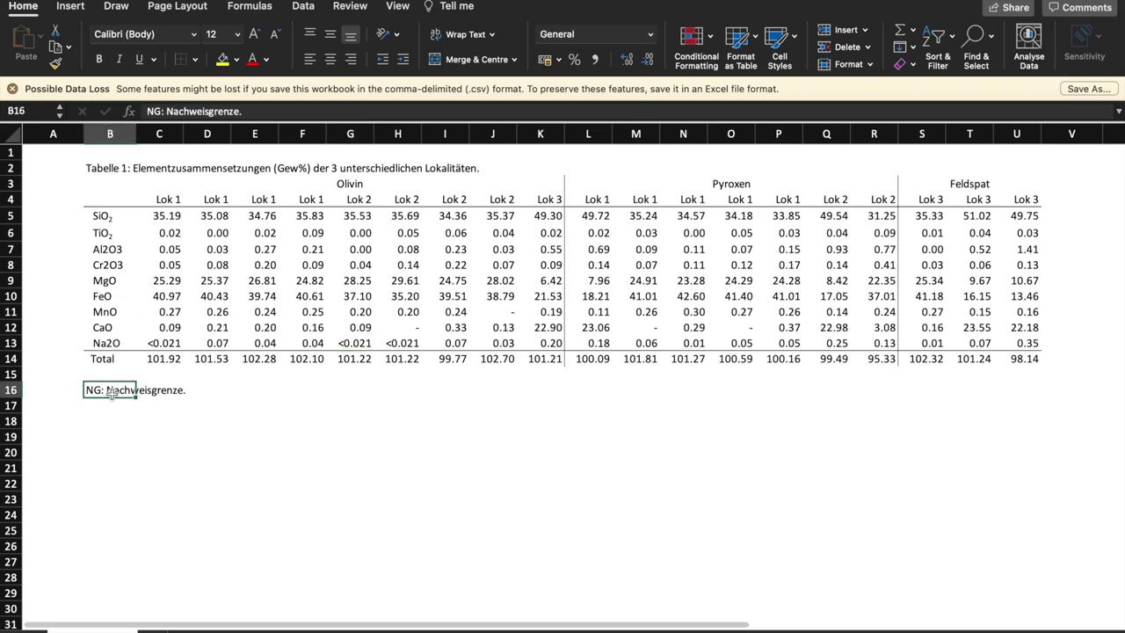
Append an asterisk to the MnO row label in B11
double_click(116, 311)
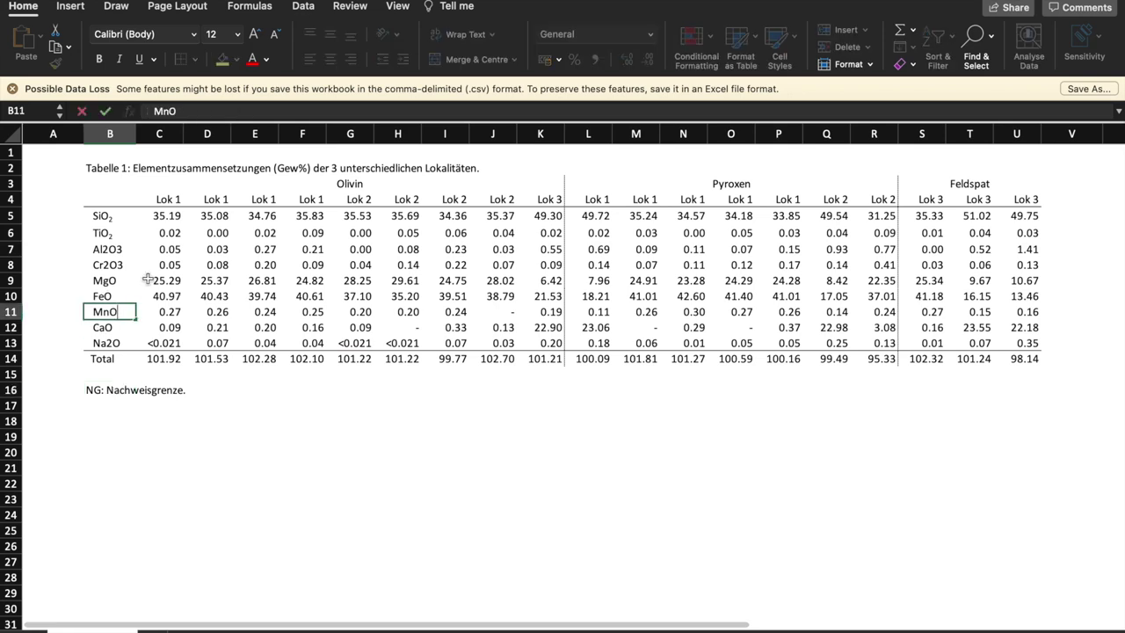
text(*)
double_click(111, 389)
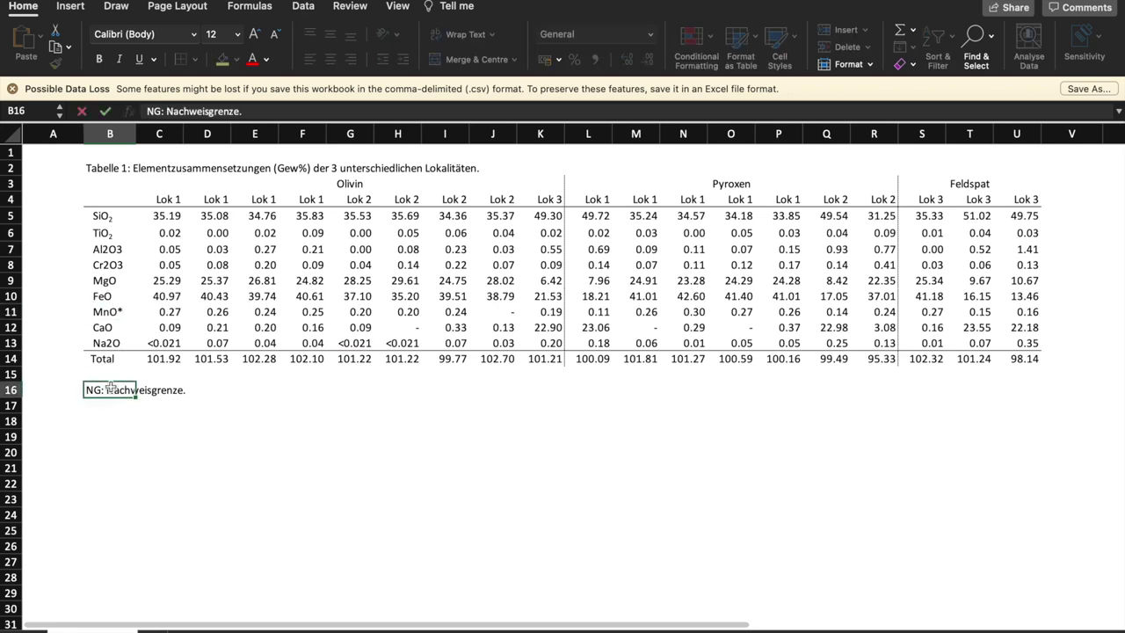
Extend the note in B16 with "*Extern gemessen (Zitat)." after the abbreviation explanation
double_click(200, 393)
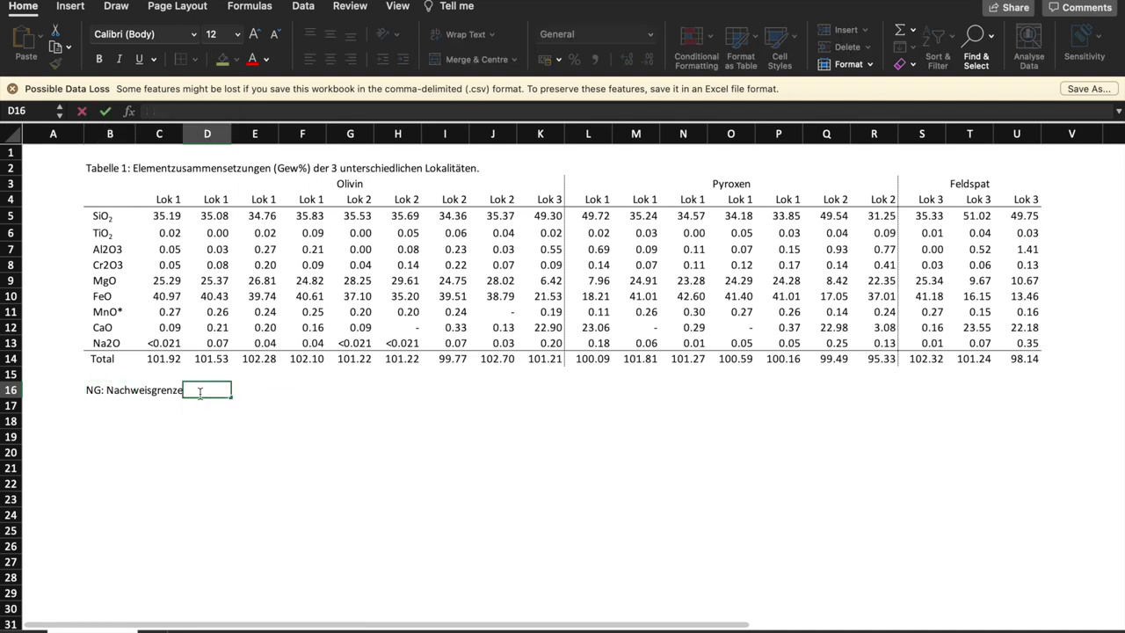
click(107, 389)
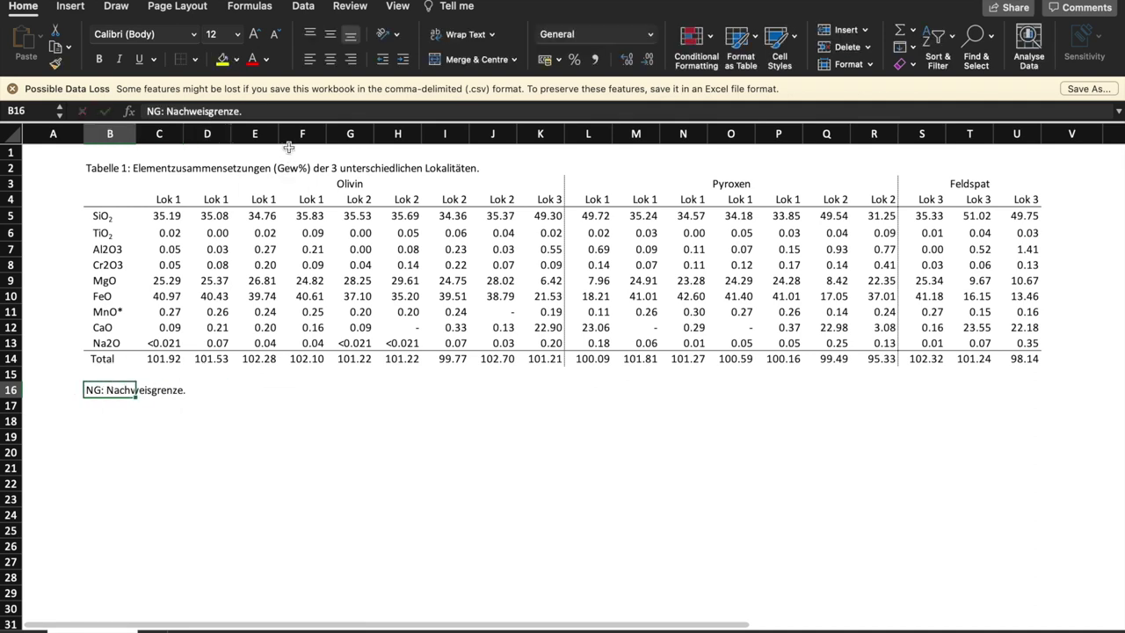
click(286, 110)
text(*)
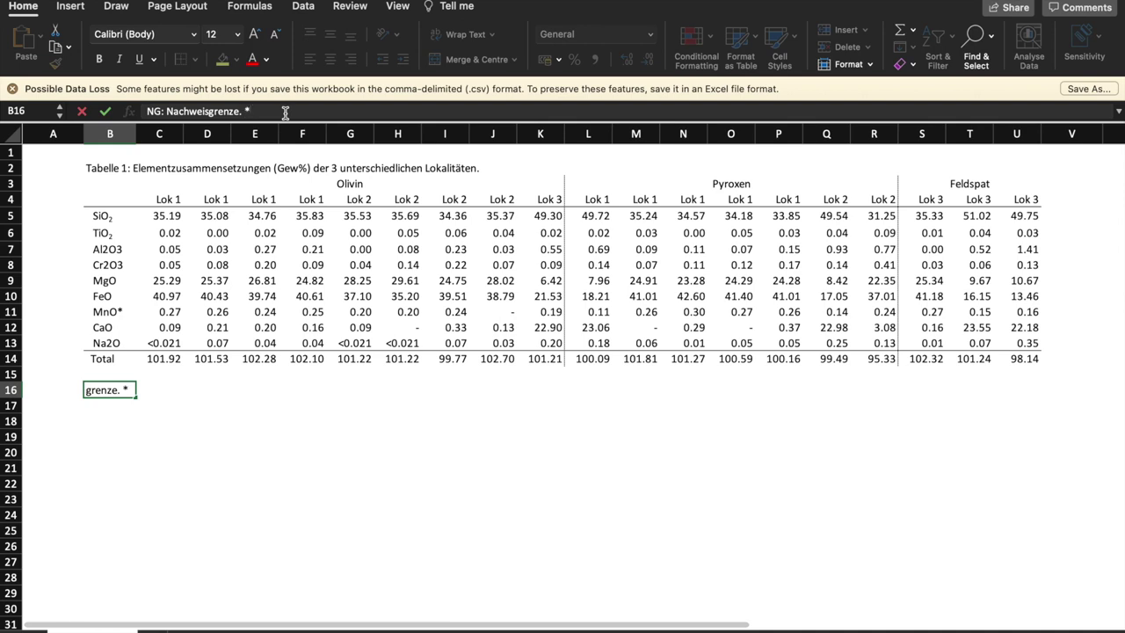
text(Extern gemessen.)
key(Left)
text(*()
key(BackSpace)
key(BackSpace)
text((L))
key(BackSpace)
text(Zitat)
key(Return)
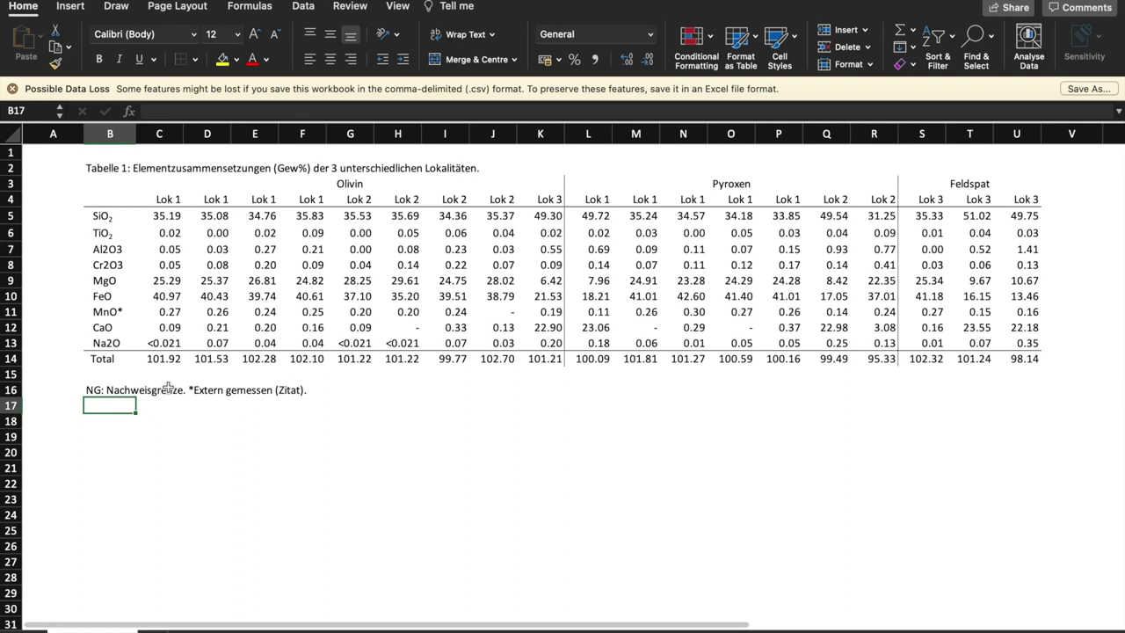
drag(167, 361, 1011, 357)
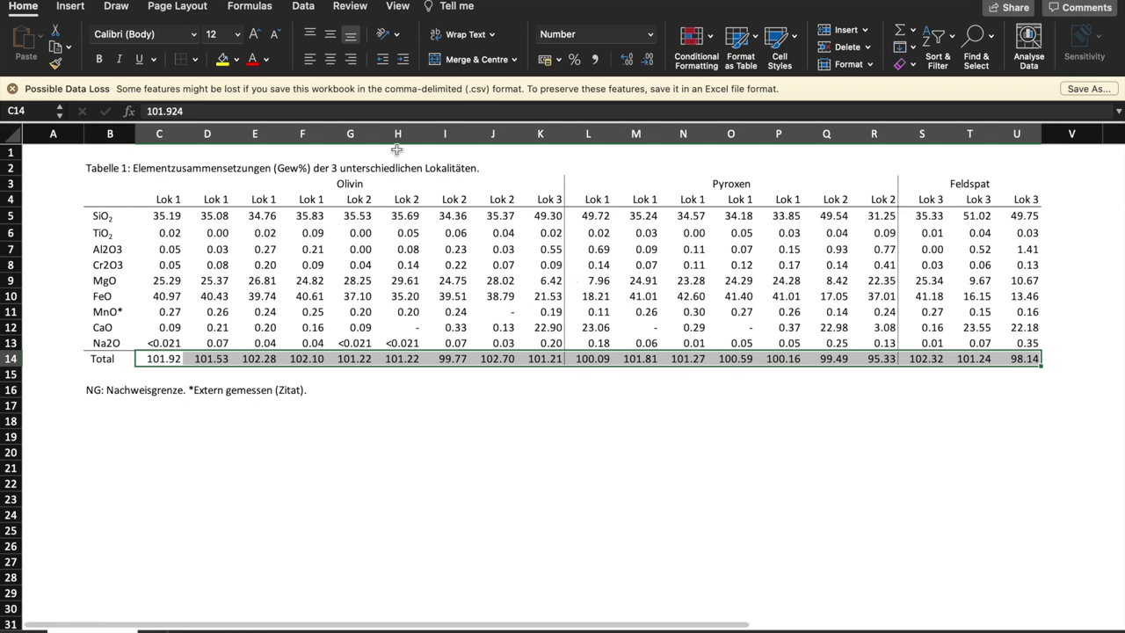
click(72, 6)
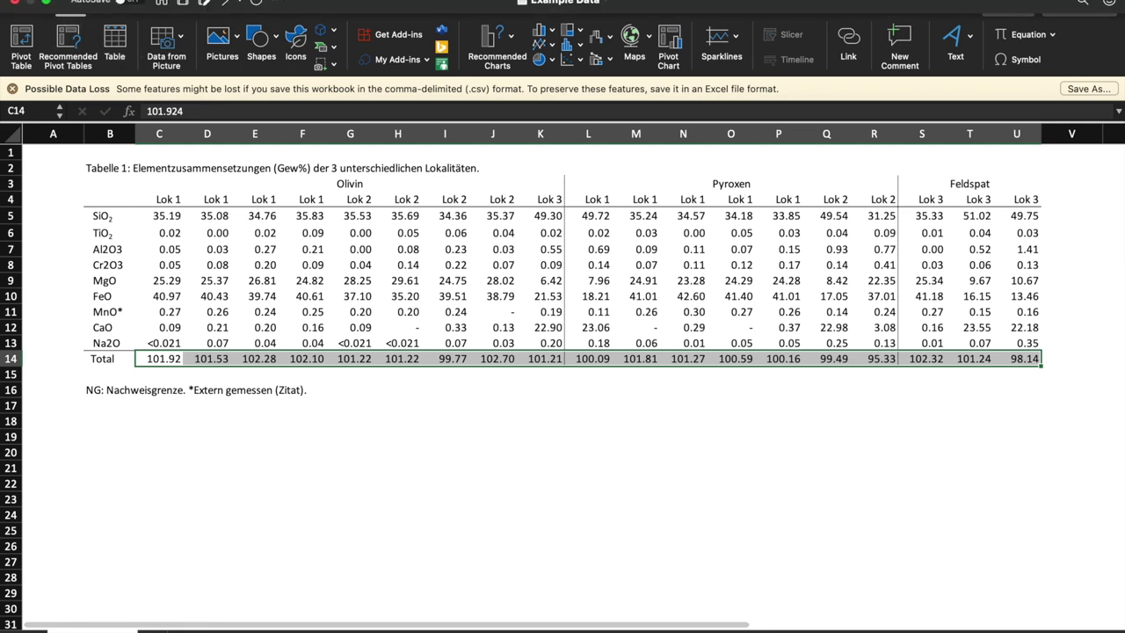
click(204, 0)
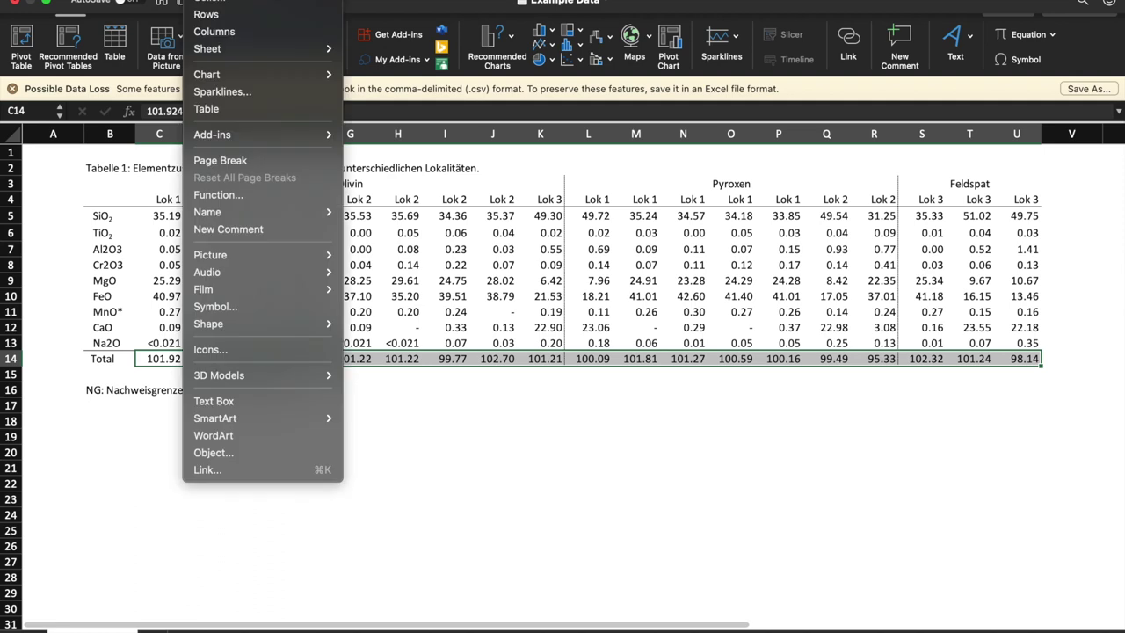
mouse_move(246, 3)
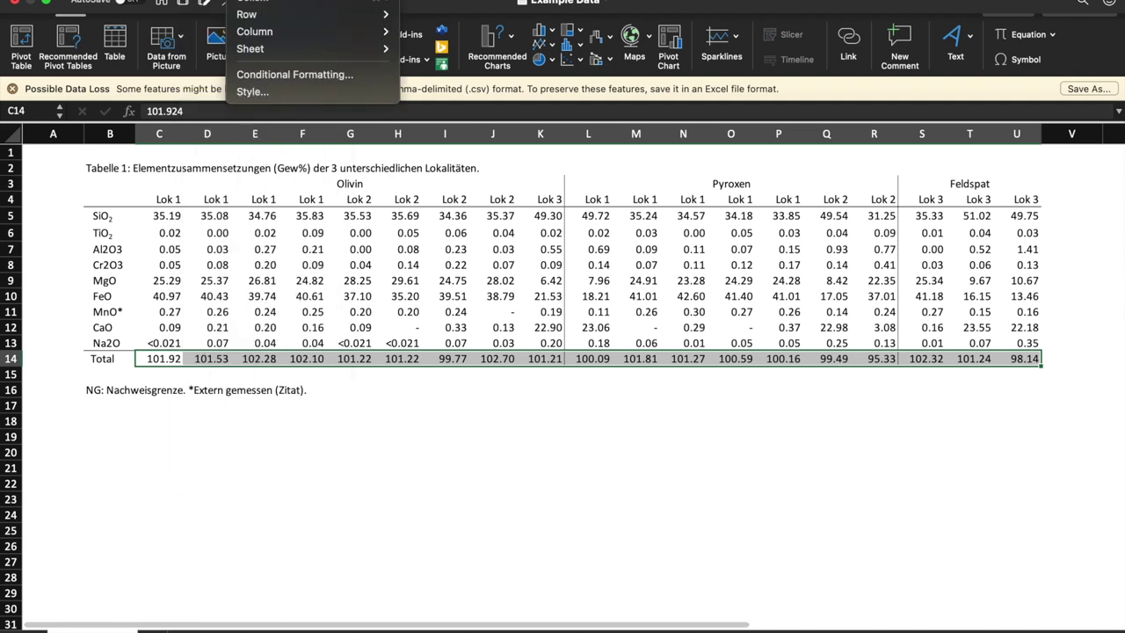
click(273, 75)
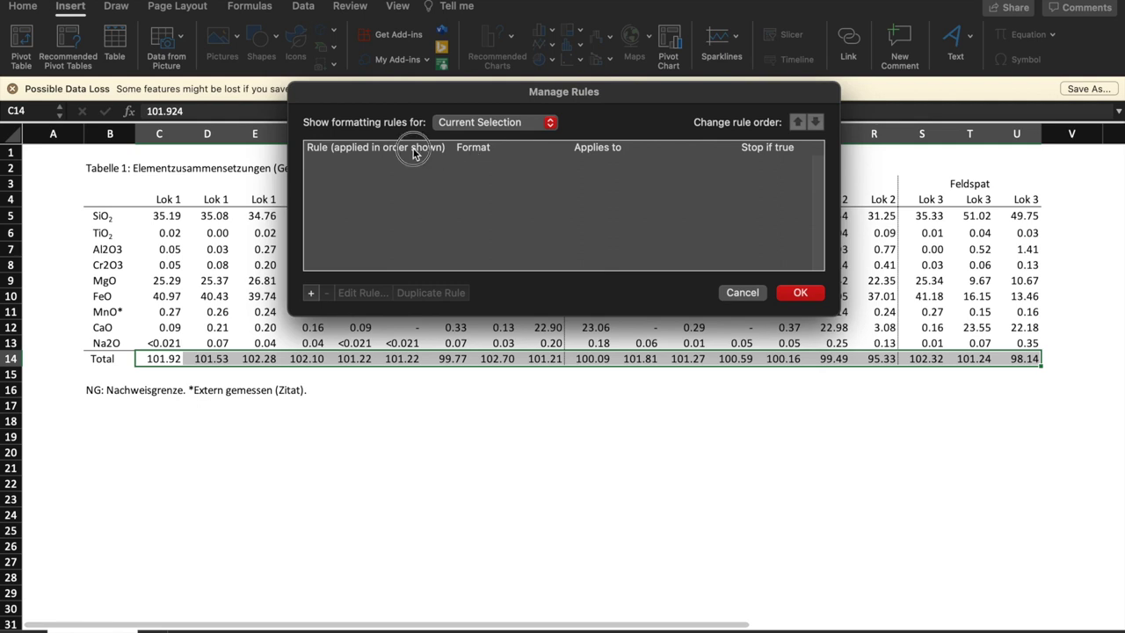
click(312, 297)
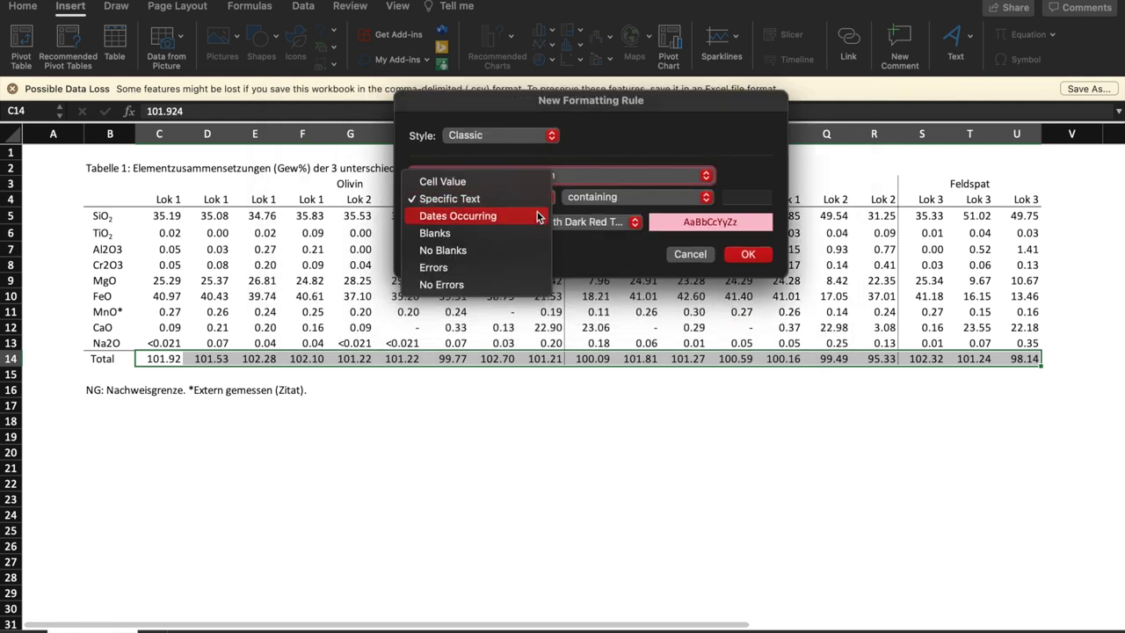
click(615, 269)
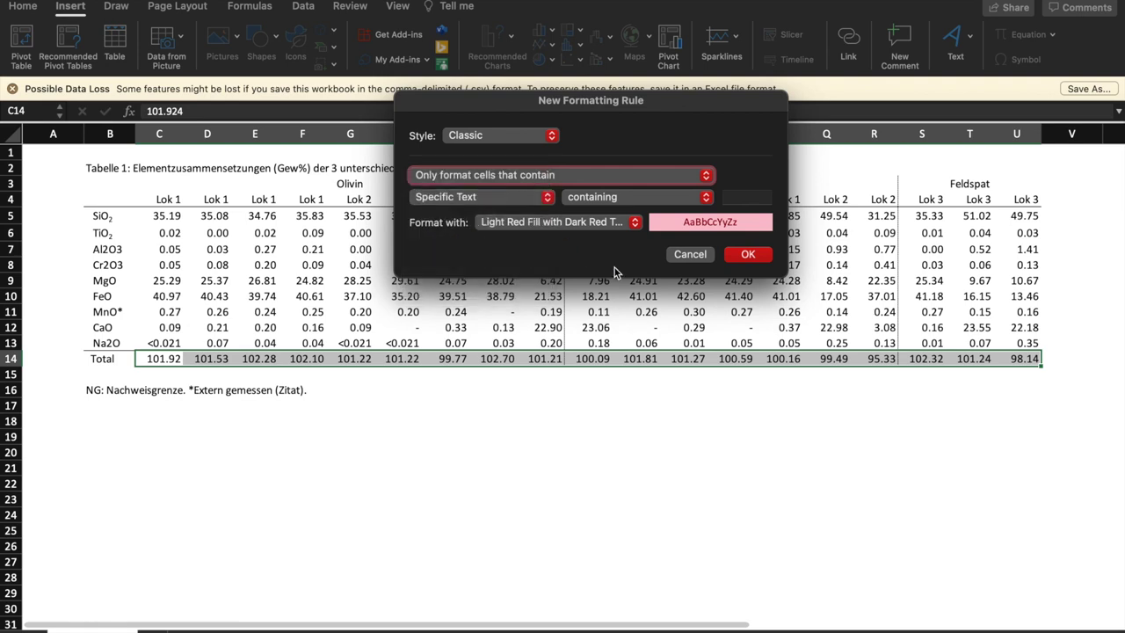
click(690, 257)
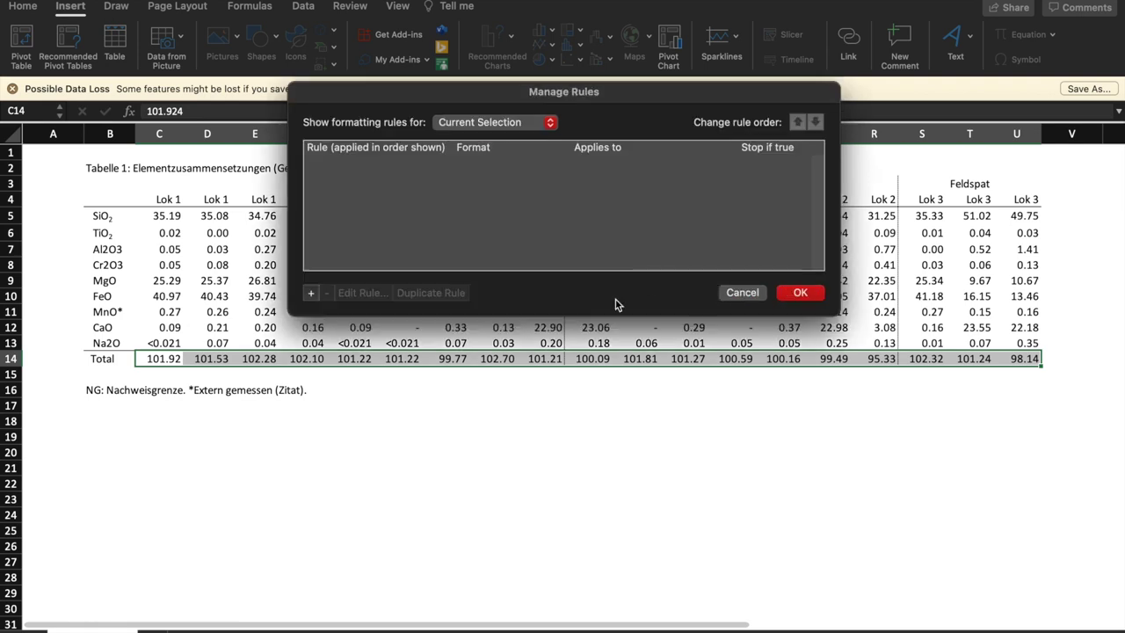
click(742, 293)
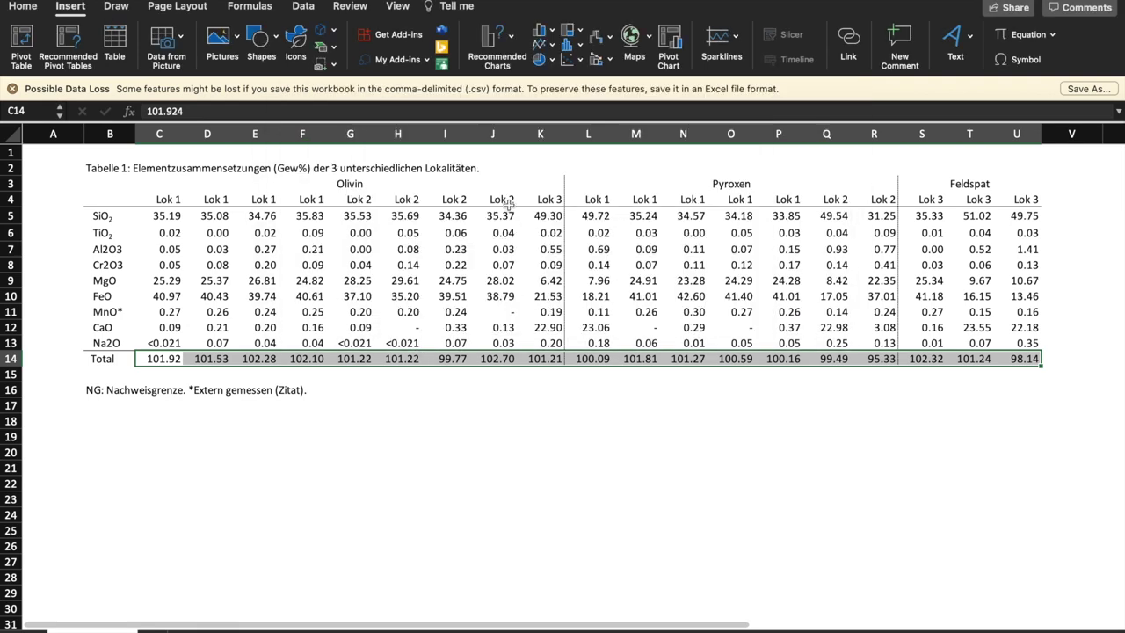
Delete the analysis columns E, J, R and S from the table
click(499, 133)
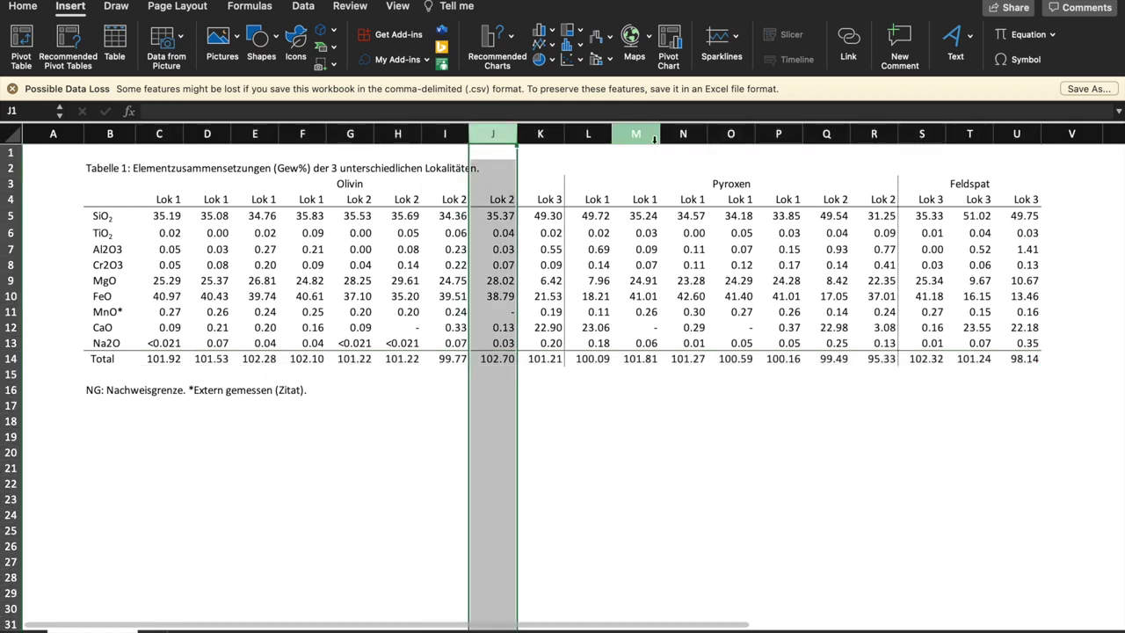
super+click(915, 134)
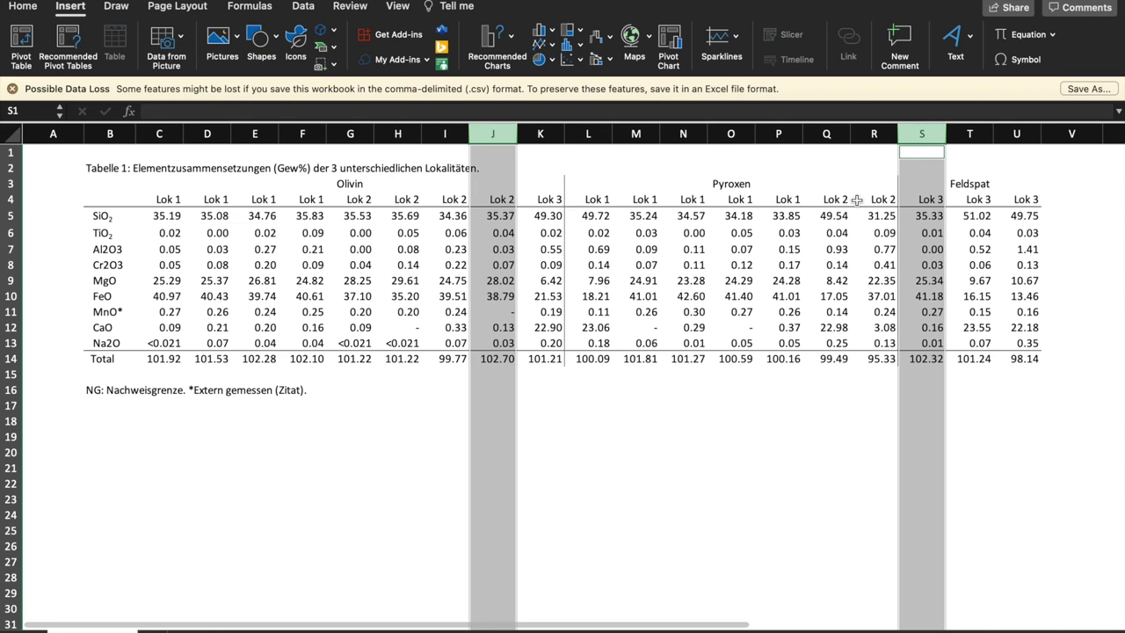
super+click(879, 134)
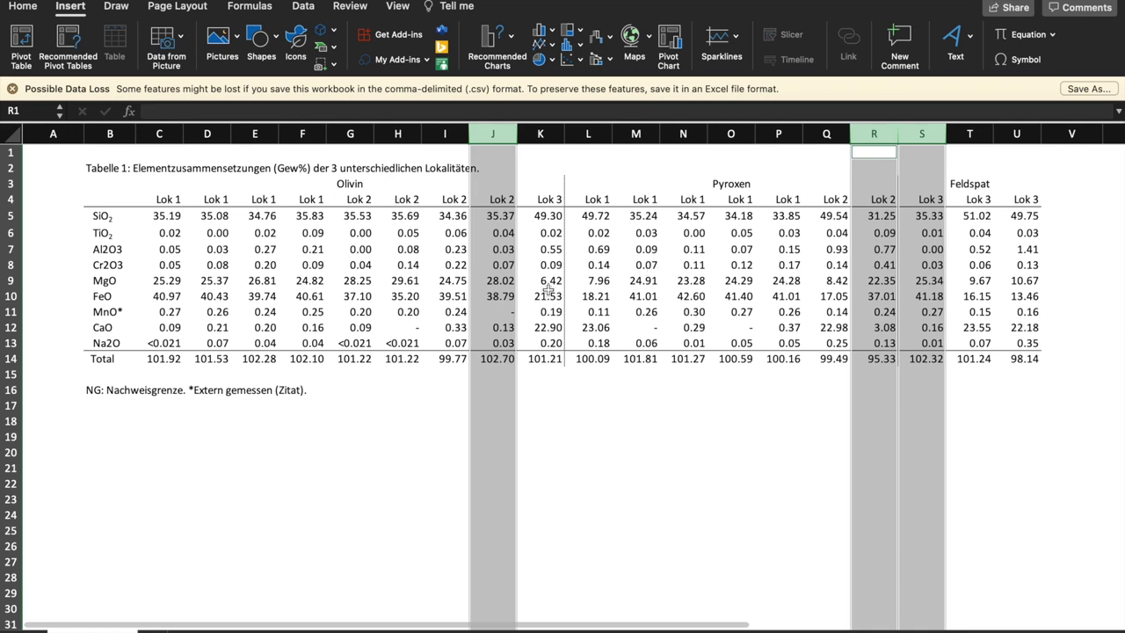
super+click(259, 134)
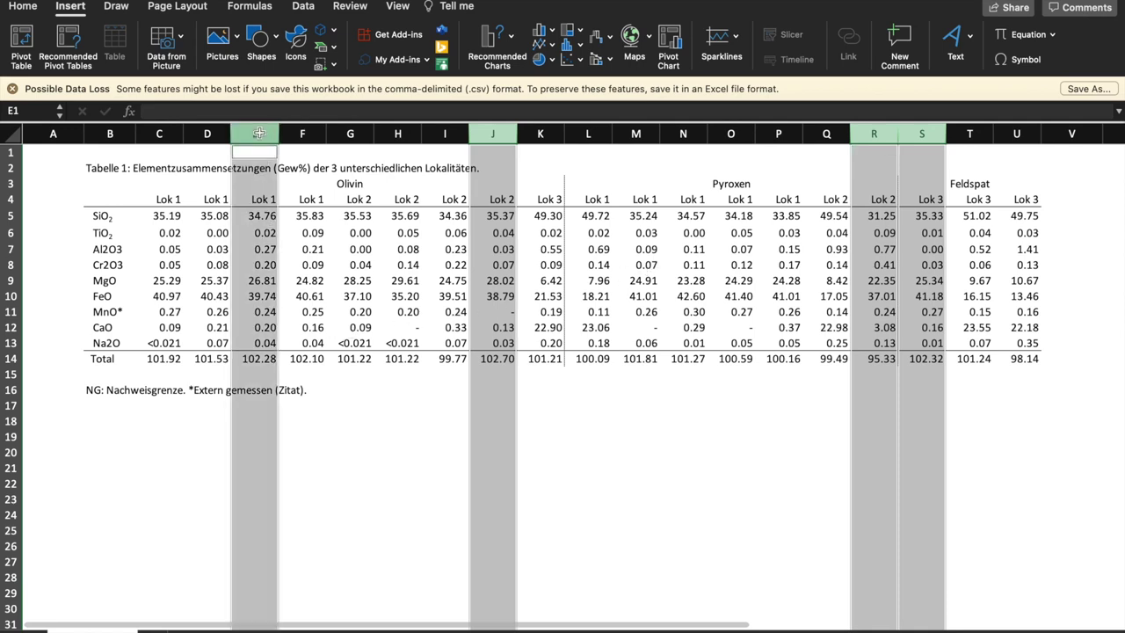
right_click(259, 133)
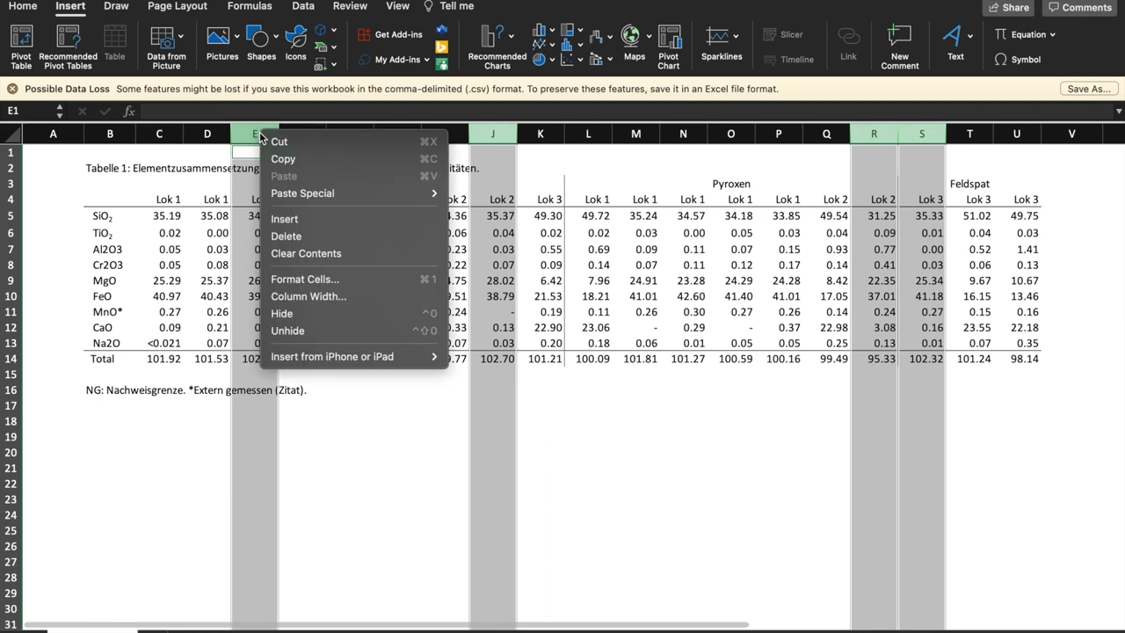
click(285, 235)
click(321, 309)
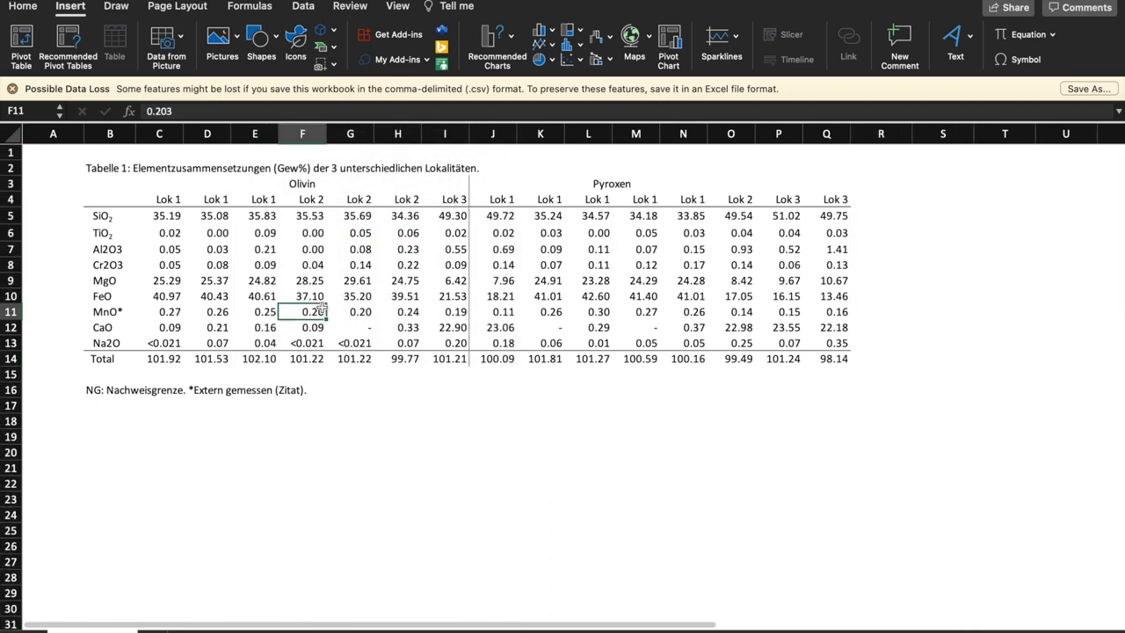
Select the Pyroxen block J3:O11
drag(607, 183, 604, 312)
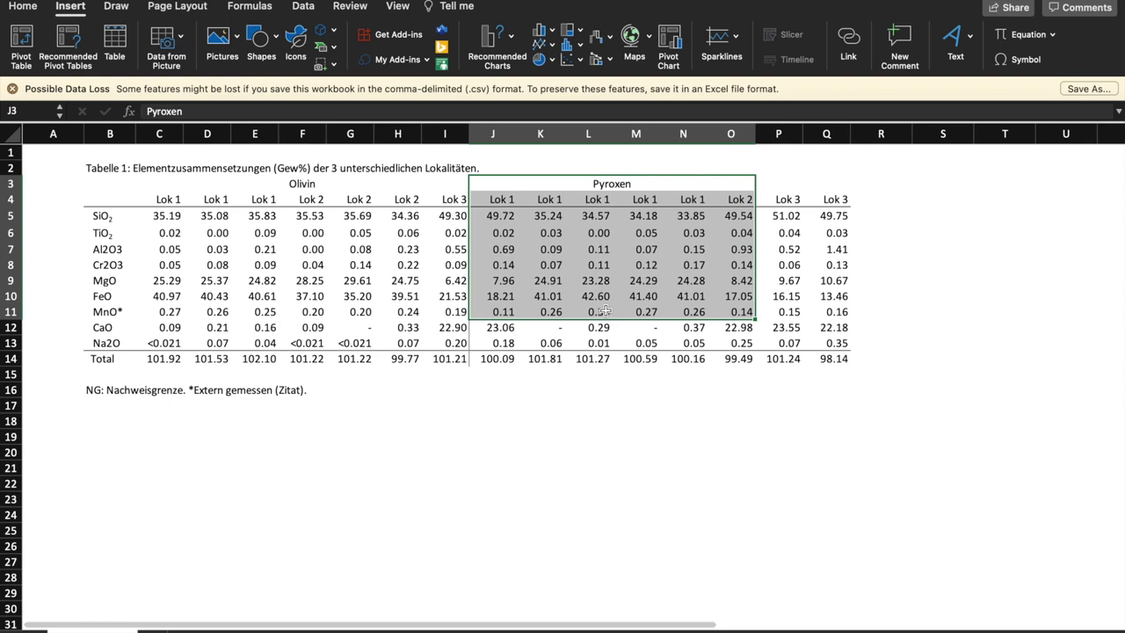